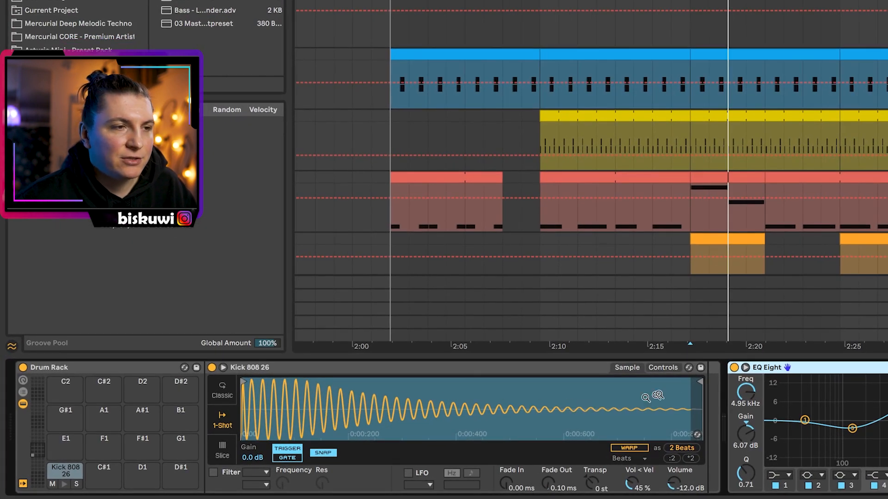
- Play the soloed Kick track and examine its sample and effects chain, from the EQs through Saturator to Drum Buss
mouse_move(695, 380)
mouse_down()
mouse_move(433, 384)
mouse_move(489, 401)
mouse_up()
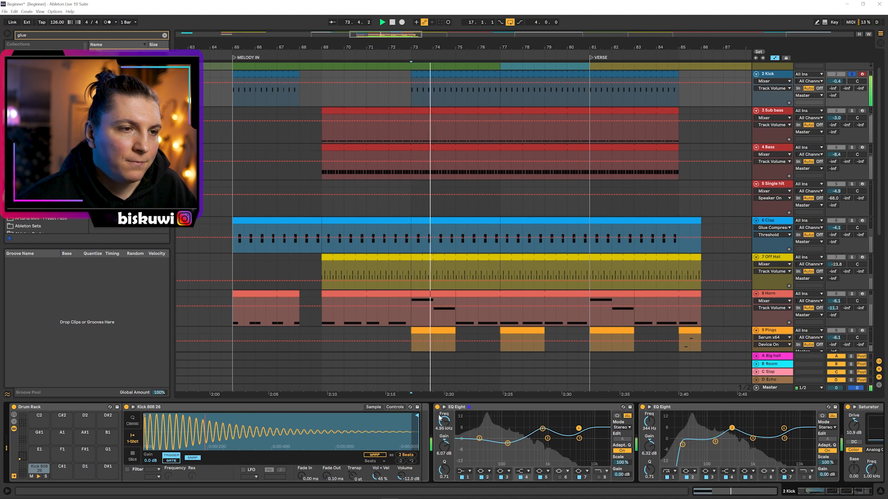
key(space)
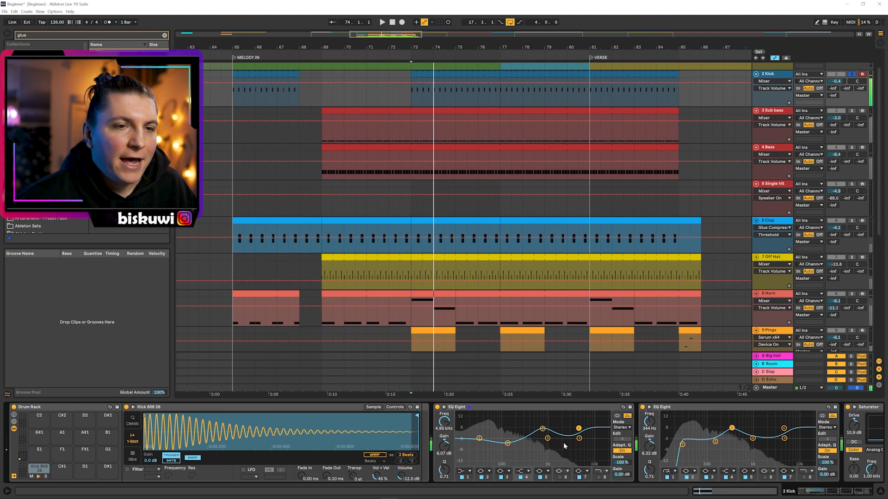
click(831, 492)
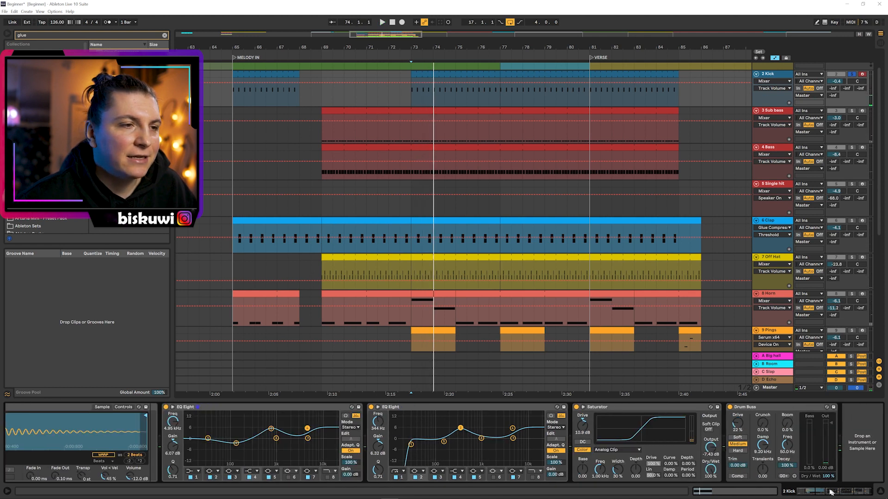
key(space)
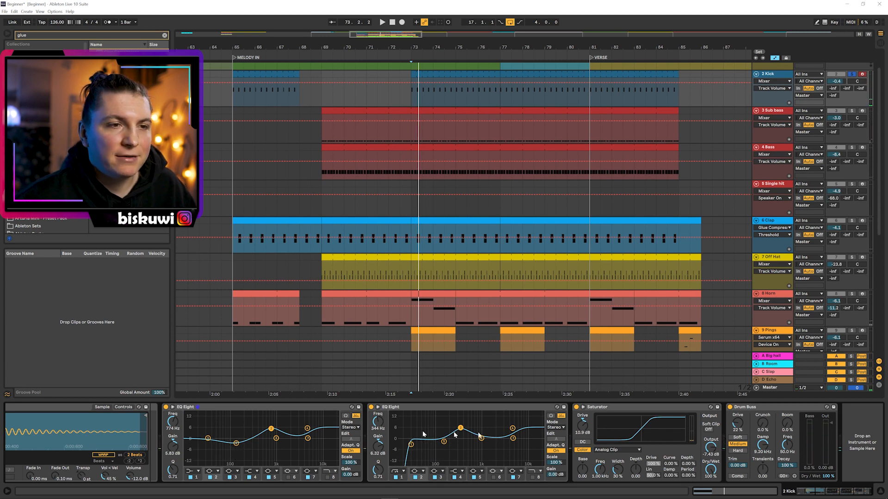
key(space)
key(space)
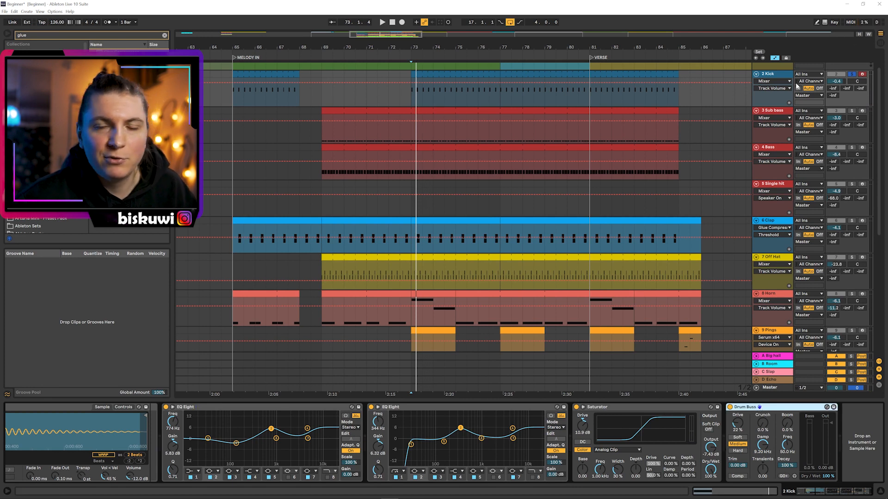
key(space)
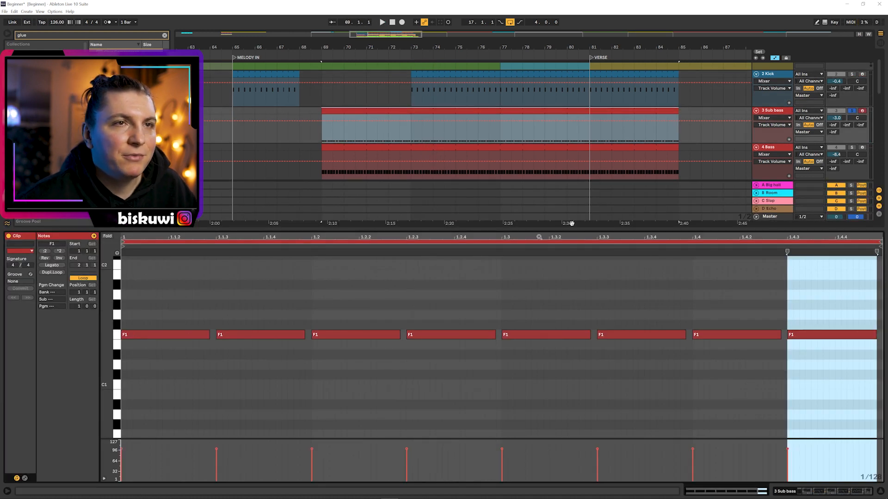
- Solo the Kick together with the Sub bass and play both from bar 73
ctrl+click(853, 75)
click(410, 95)
key(space)
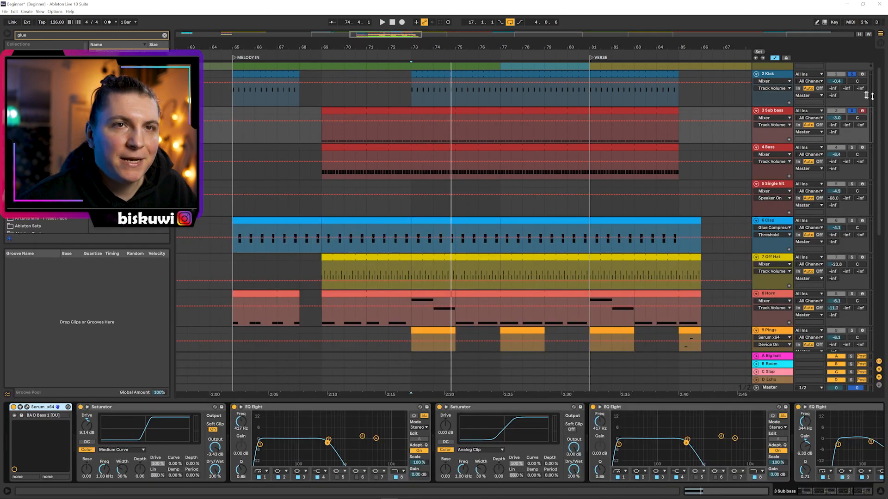
key(space)
key(space)
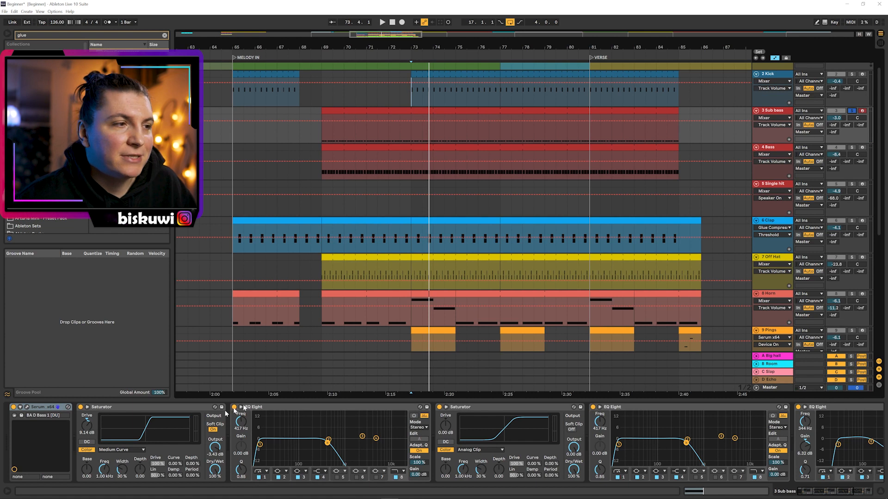
- Examine the Sub bass effects chain through to its Glue Compressor and start playback from bar 73
click(856, 493)
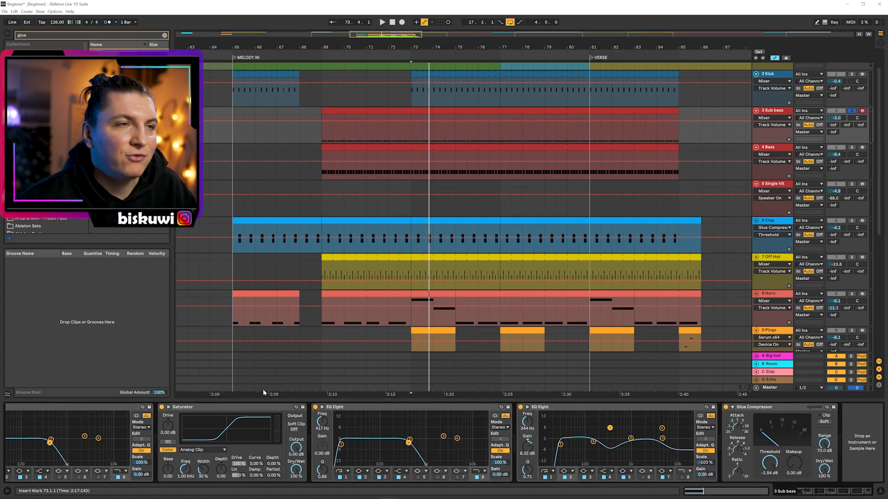
scroll(415, 132, up, 1)
click(416, 133)
key(space)
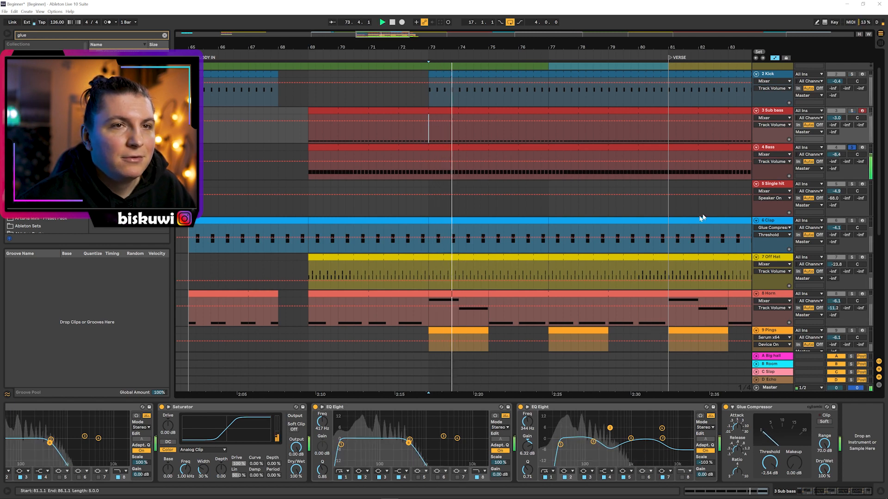
- Select the soloed Bass track and examine its saturators and EQs during playback
click(783, 148)
key(space)
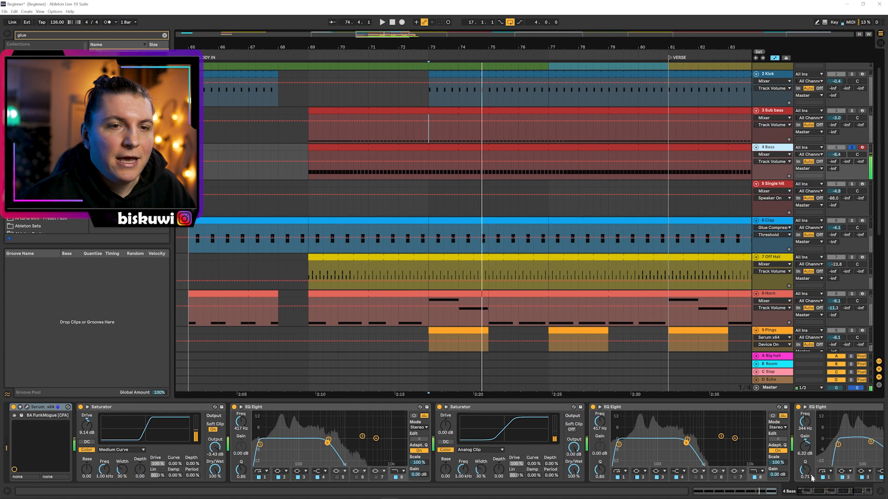
drag(831, 493, 834, 492)
key(space)
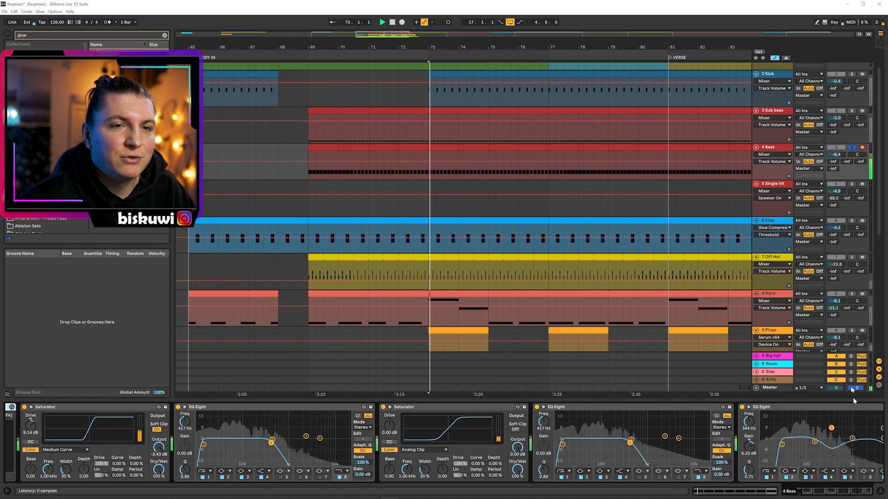
- Solo the Sub bass, Kick and Clap alongside the Bass and audition them together
ctrl+click(852, 111)
ctrl+click(852, 75)
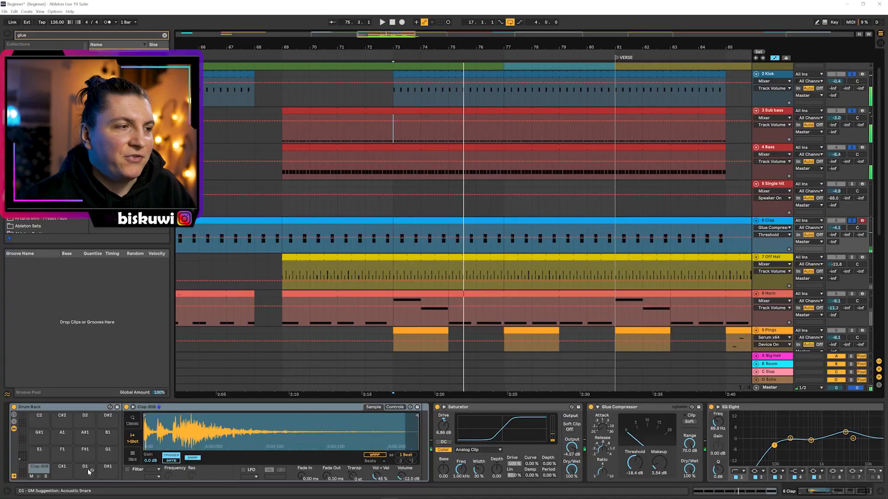
key(space)
key(space)
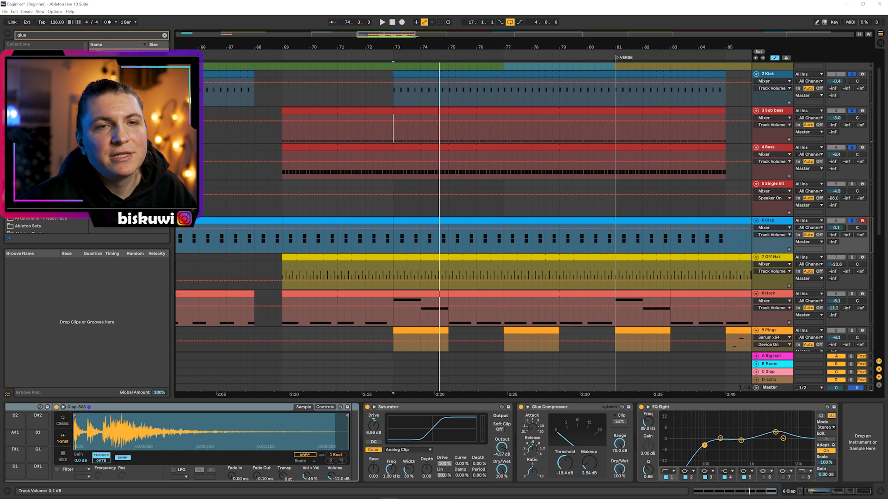
- Set the Clap track's volume to 2.5 dB while listening to it with the kick and basses
key(space)
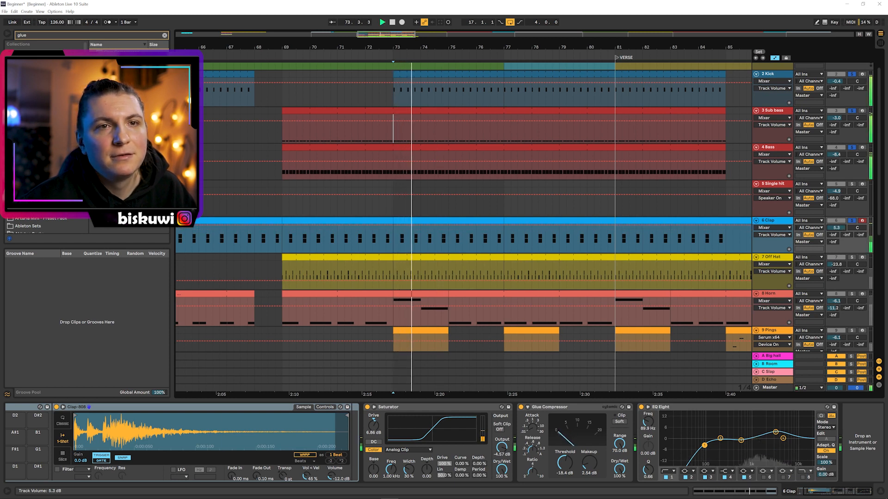
drag(836, 228, 838, 229)
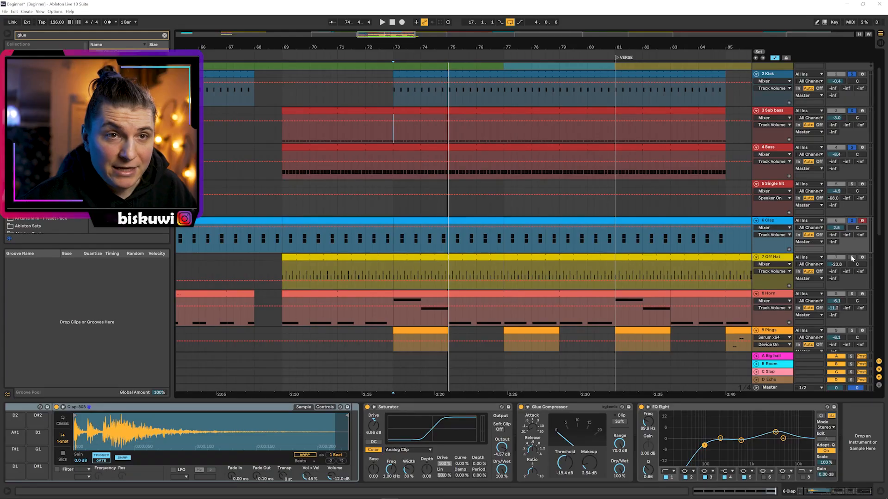
key(space)
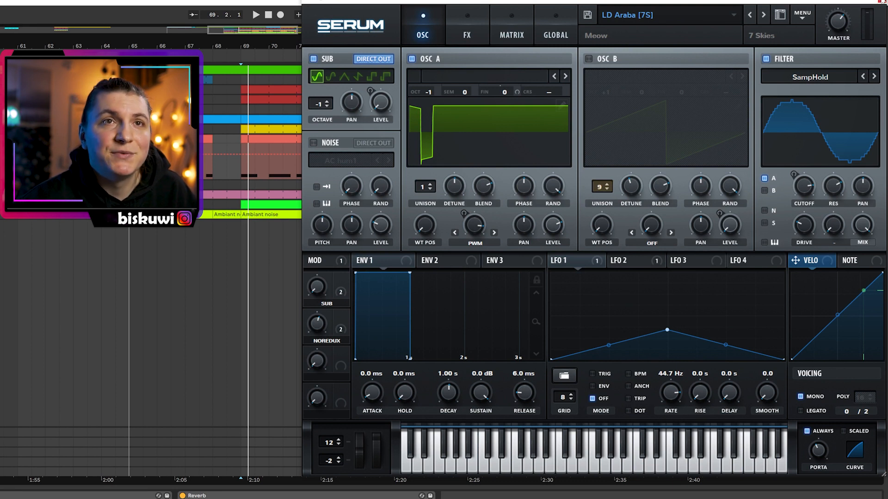
- Close the Horn's Serum window, play the track from bar 69 and set its Reverb decay time to 5.21 s
click(882, 2)
click(841, 140)
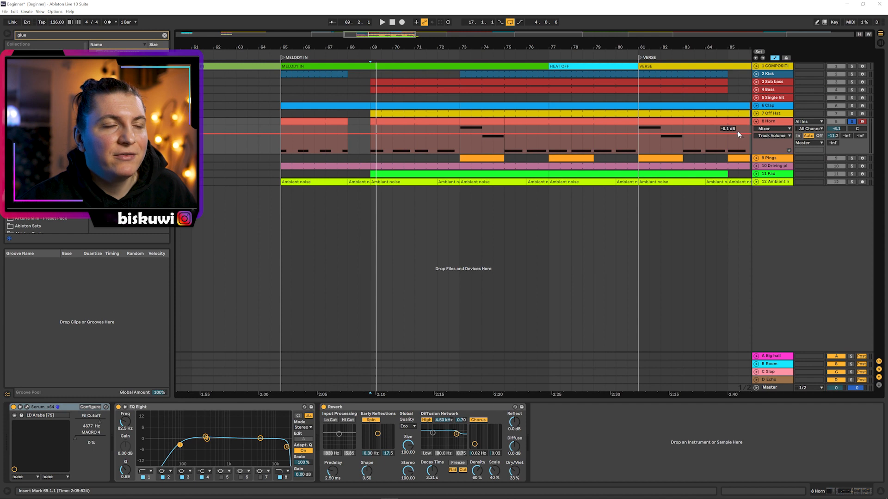
key(space)
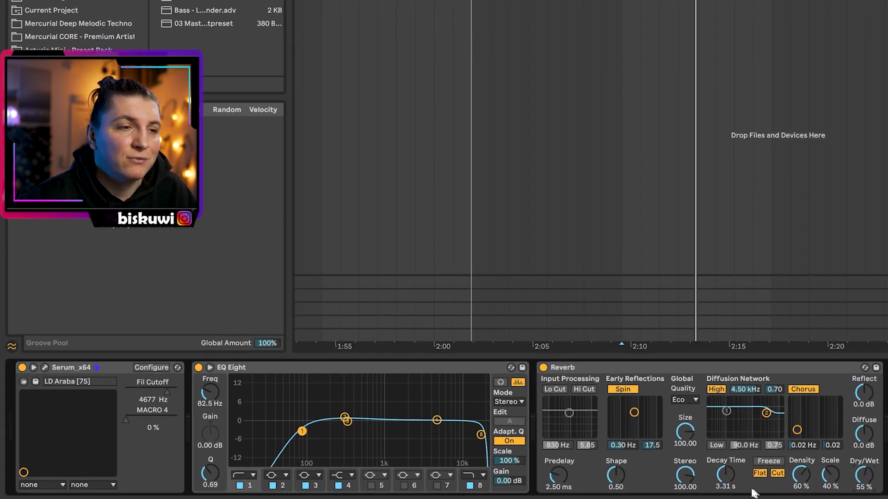
key(space)
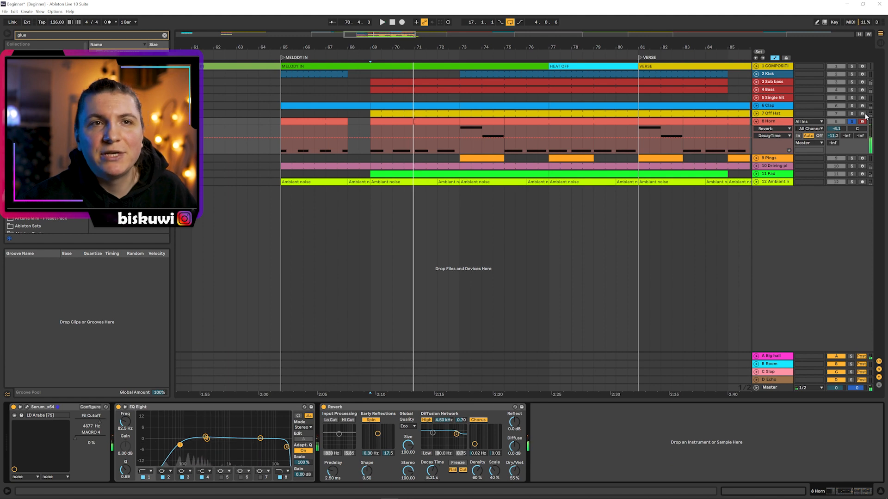
- Add the drum and bass tracks from Kick to Off Hat to the Horn's solo and play them together
click(852, 114)
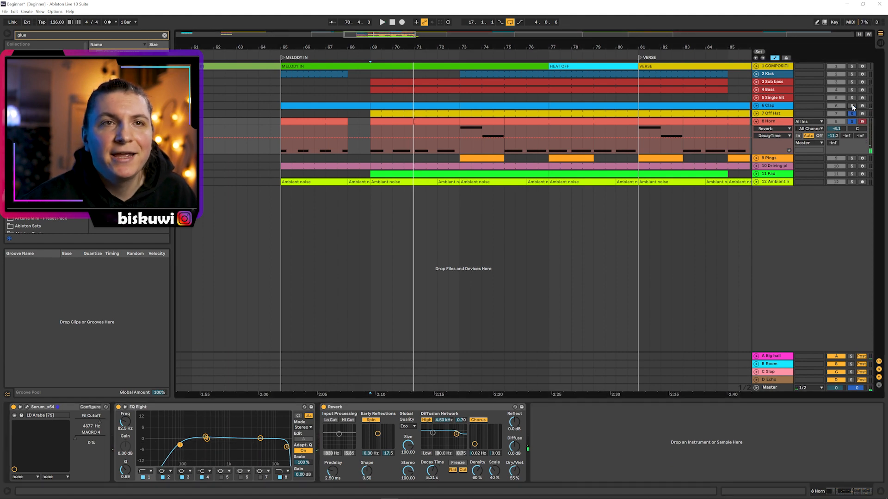
click(851, 74)
key(space)
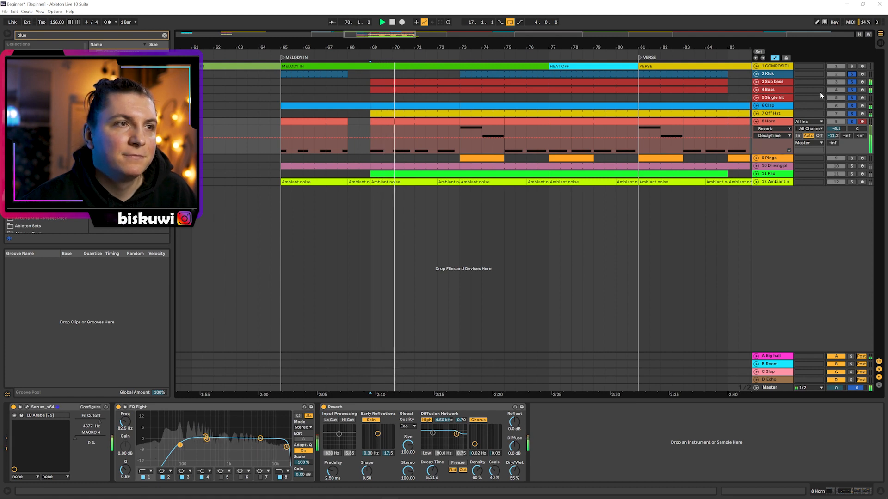
- Unfold the Pings track, solo it with the other tracks and audition the mix from bar 73
click(757, 158)
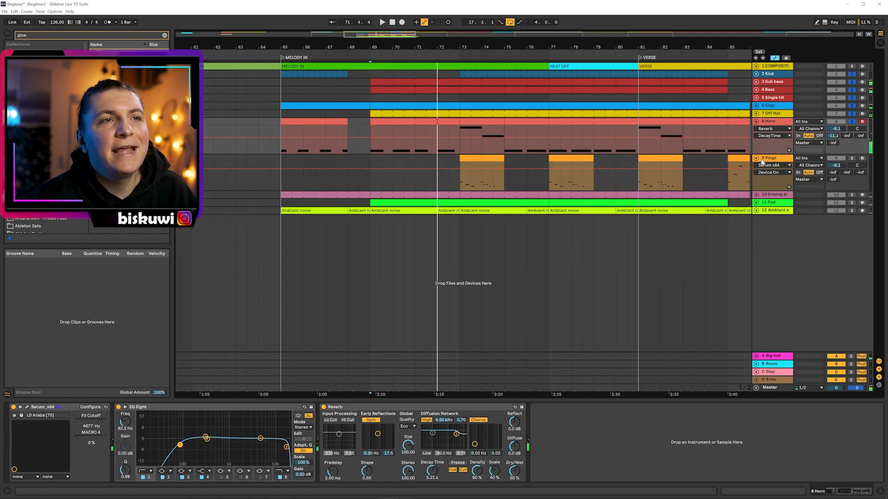
click(764, 160)
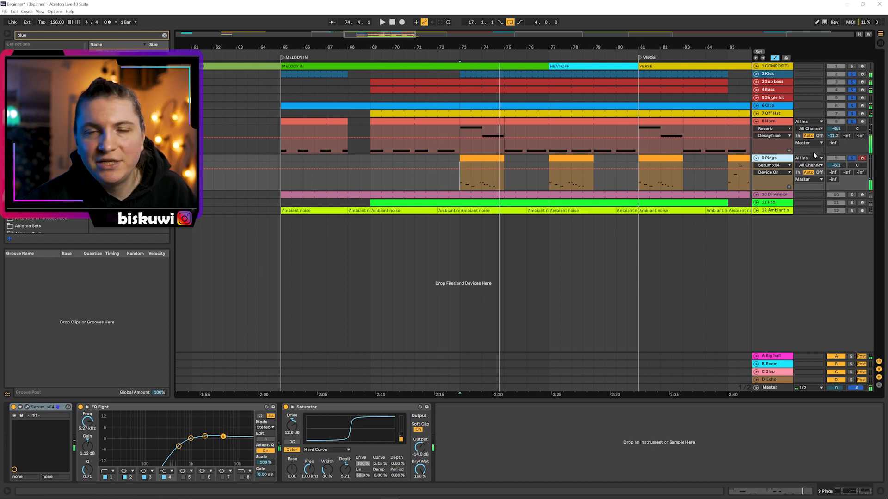
key(space)
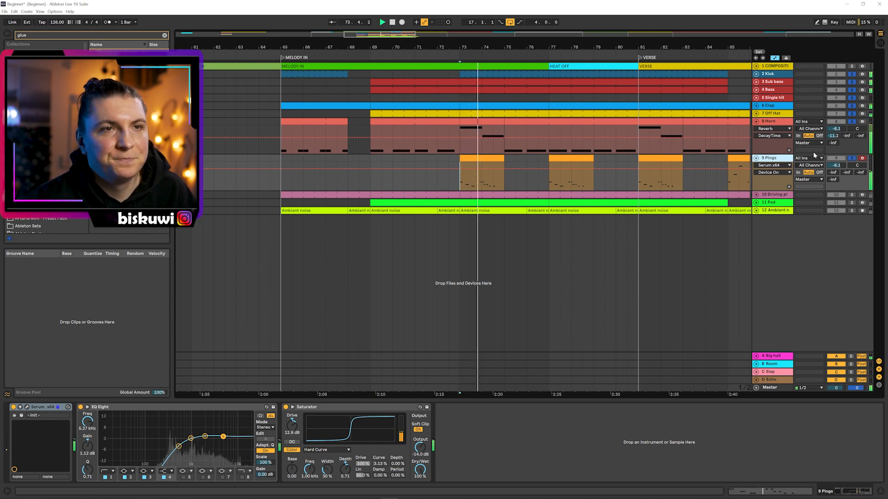
key(space)
- Unfold the Driving plucks track, add it to the solo group and audition it with its Auto Pan and EQs
click(775, 195)
click(757, 195)
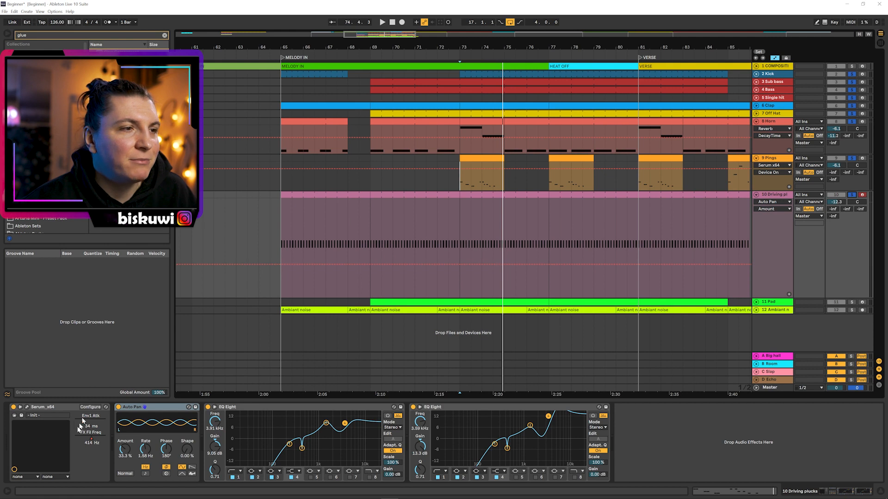
key(space)
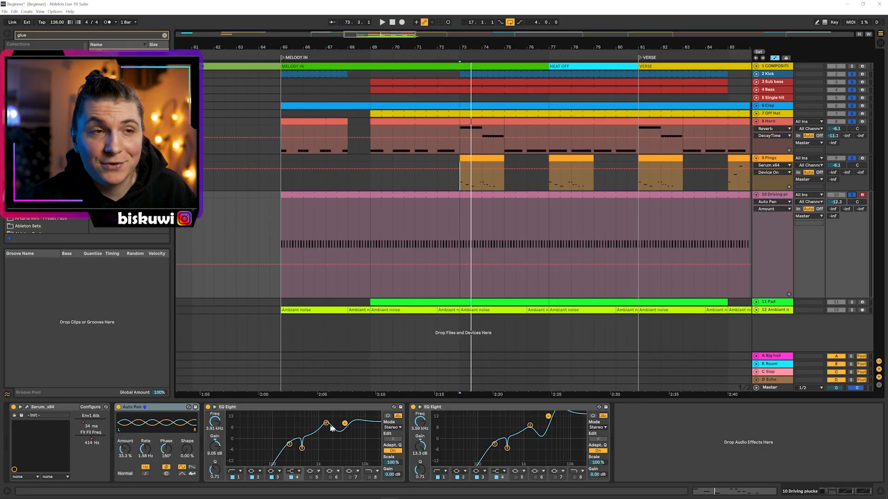
key(space)
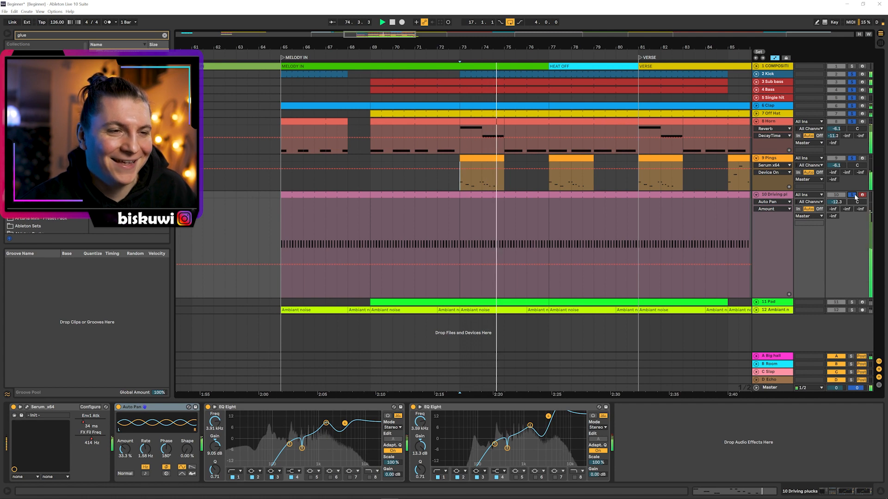
key(space)
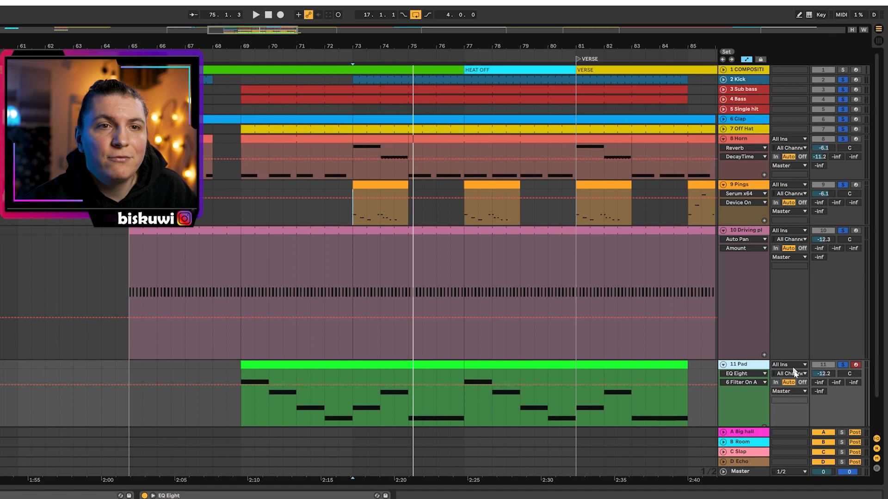
- Solo only the Pad track, play it and view its Serum patch
click(841, 366)
click(840, 366)
key(space)
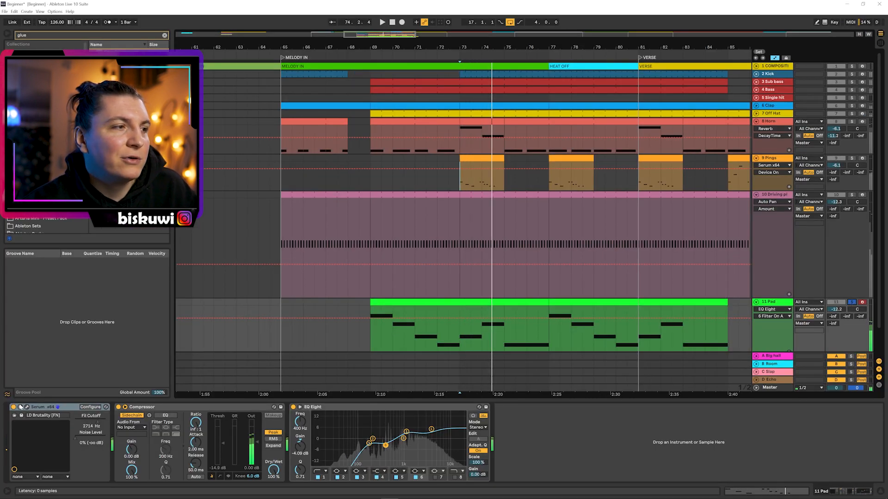
key(ctrl+alt+p)
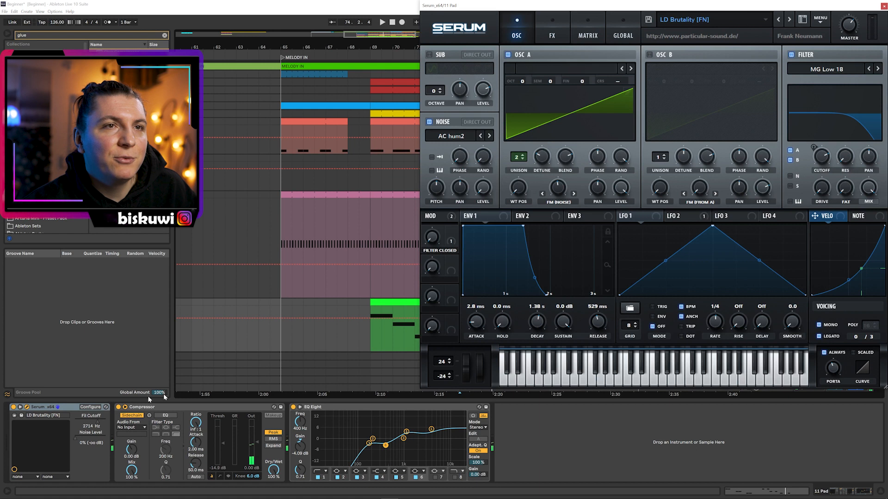
click(884, 6)
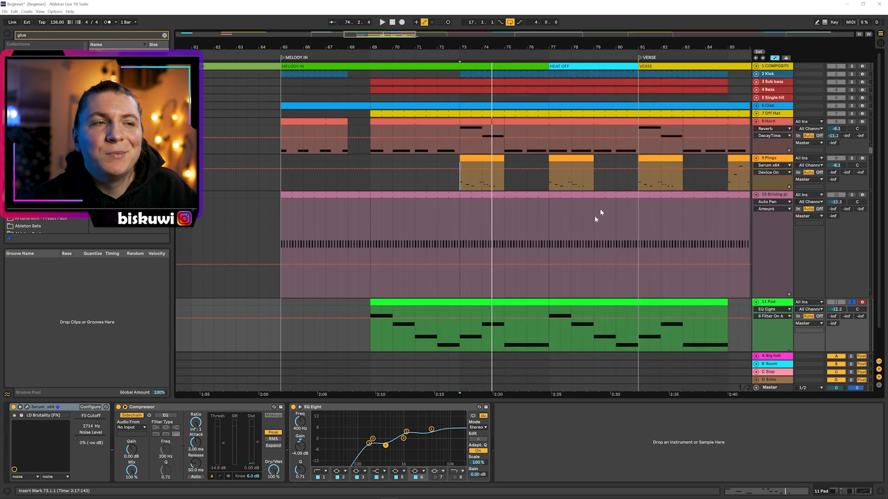
- Open the first Pad clip and fold all tracks in the arrangement
double_click(481, 308)
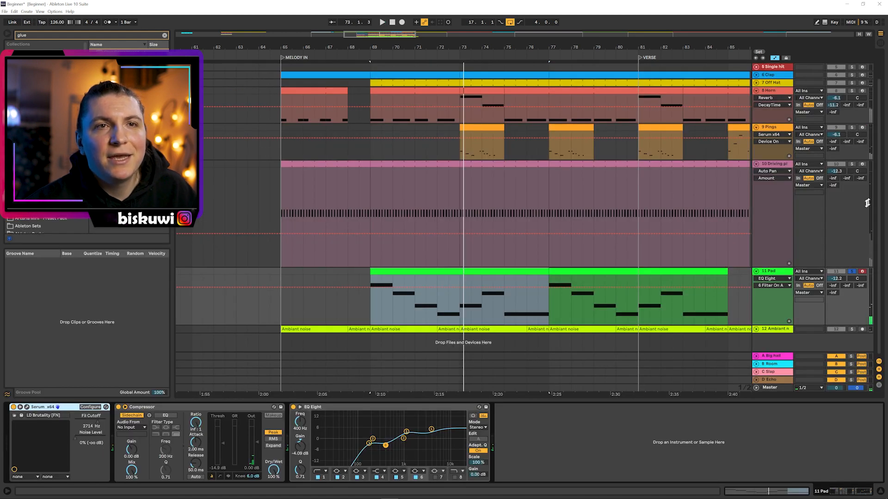
scroll(860, 203, up, 2)
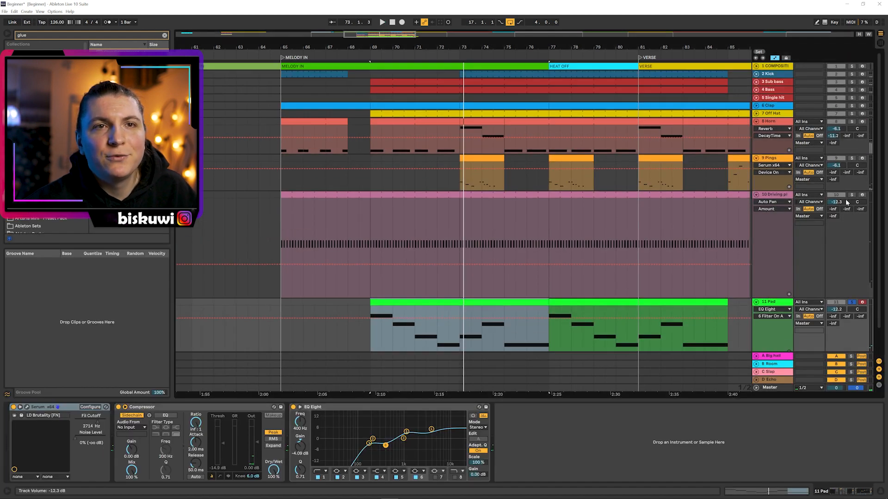
alt+click(757, 194)
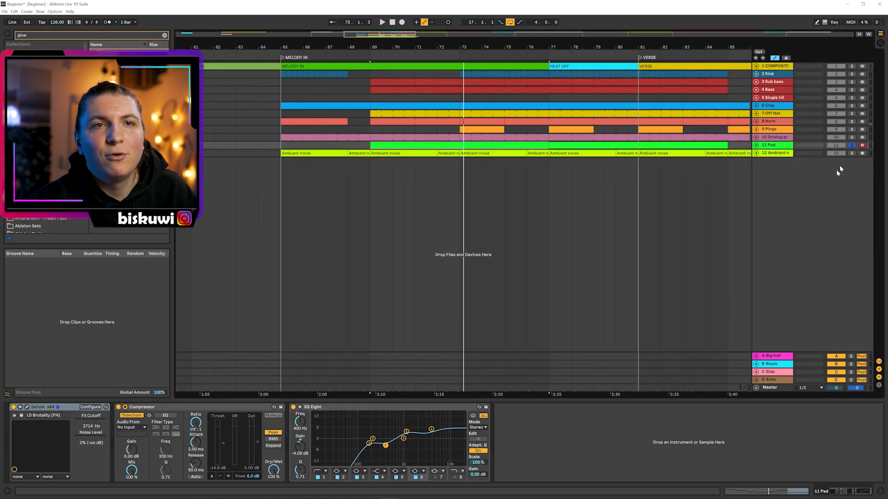
- Unsolo the Pad track and play the full mix with the Ambient noise track from bar 73
click(852, 145)
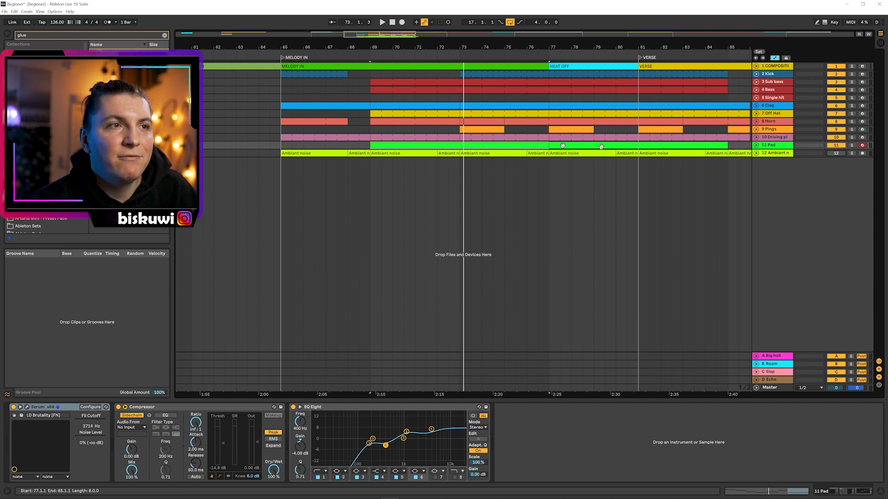
click(460, 163)
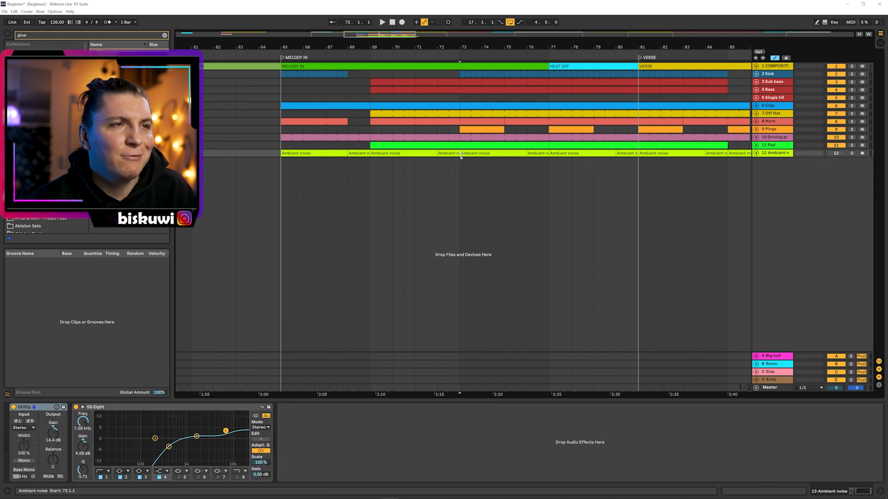
key(space)
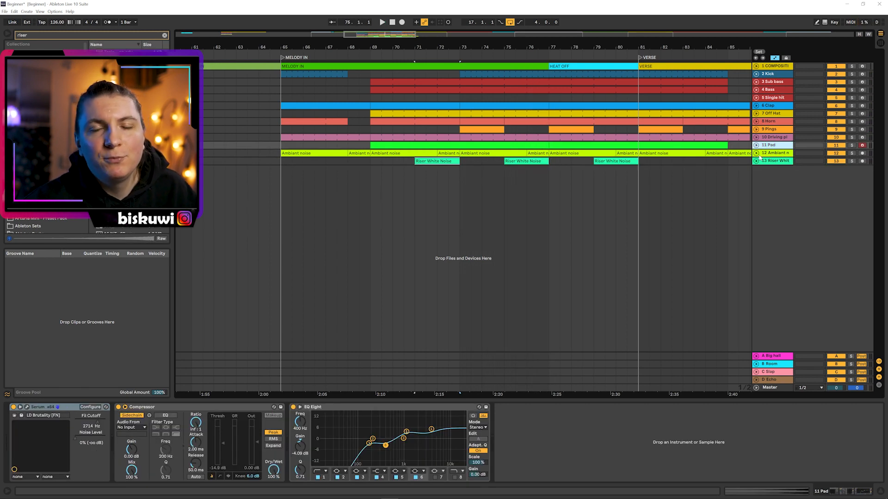
- Unfold the Ambient noise track, solo it and play it
click(757, 154)
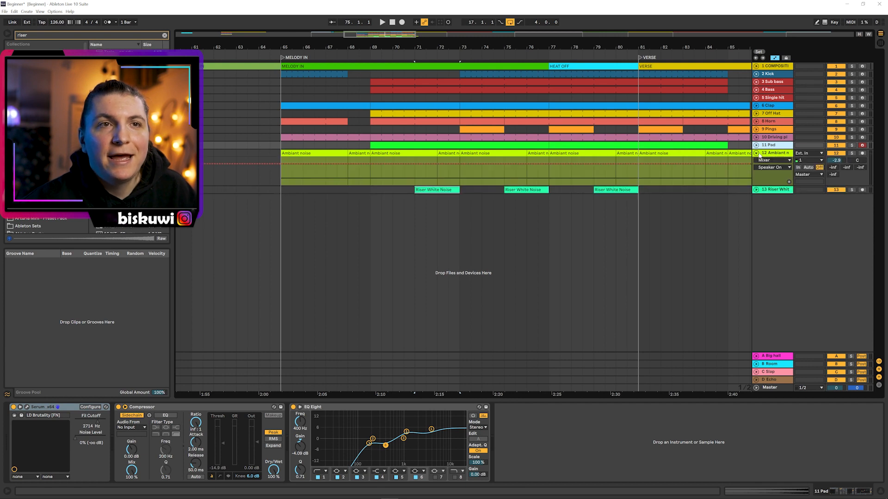
click(851, 153)
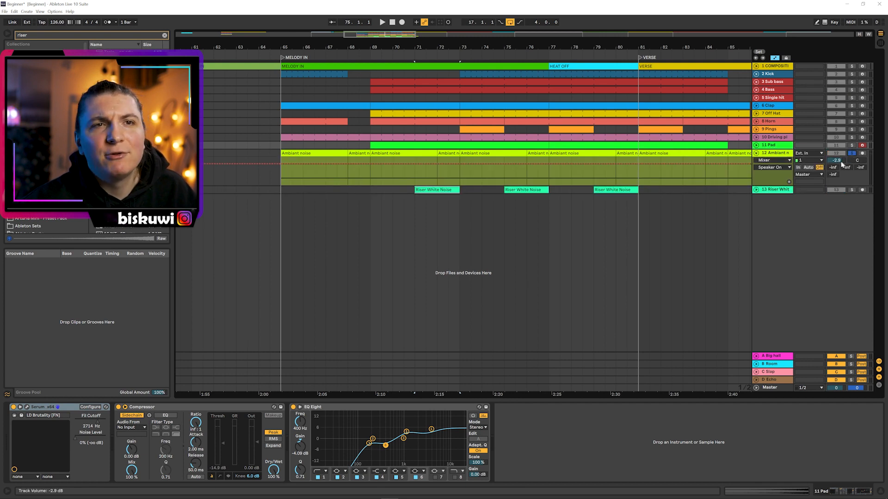
key(space)
- Solo the Riser White Noise track, unfold it and audition its first riser clip from bar 71
click(851, 190)
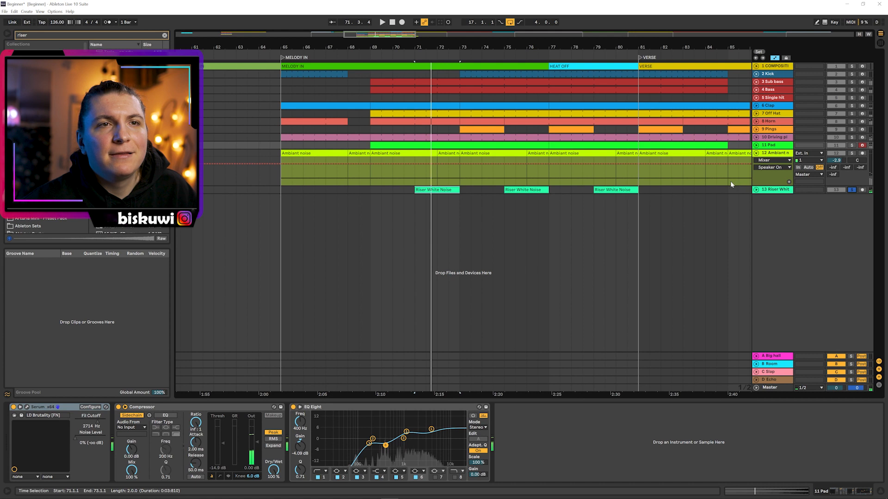
click(757, 190)
drag(443, 46, 480, 173)
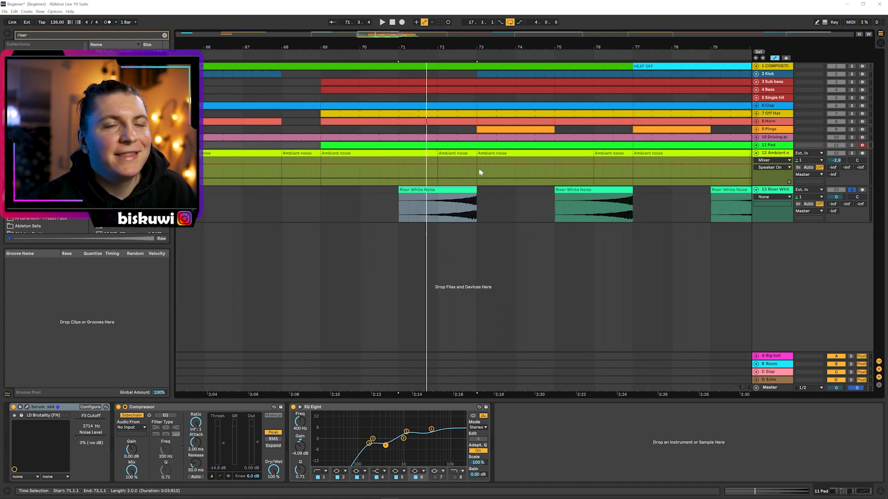
key(space)
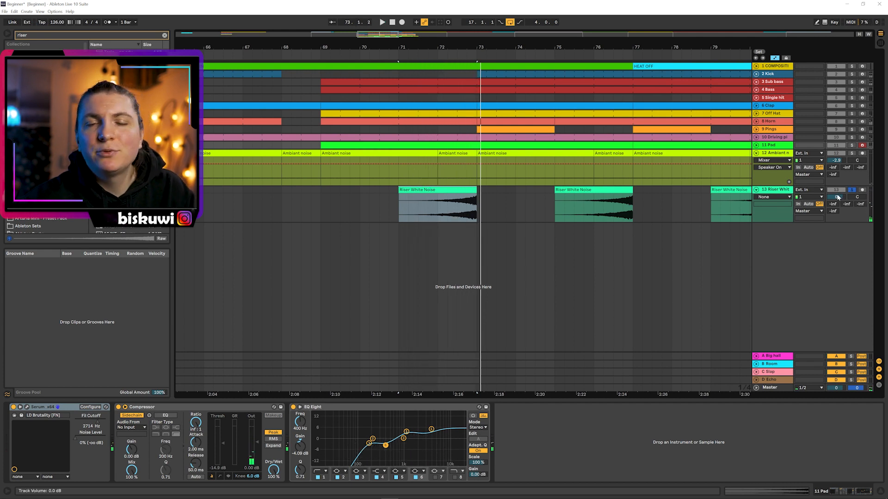
- Copy a Riser White Noise clip to bar 67, unsolo the track and play the full mix from there
drag(476, 43, 527, 26)
ctrl+drag(500, 189, 406, 191)
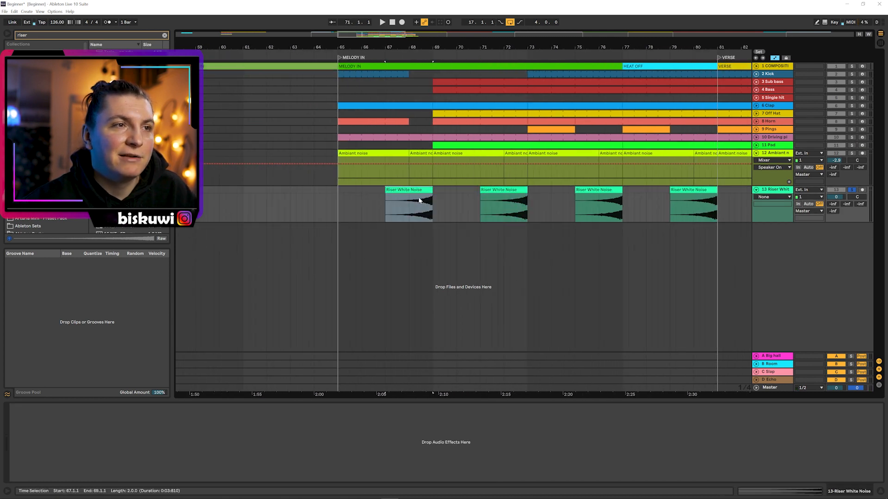
click(850, 190)
key(space)
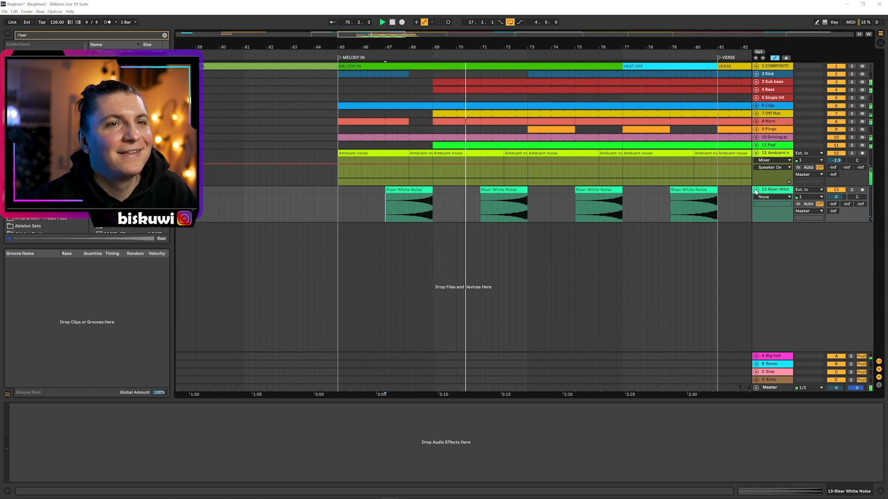
drag(484, 46, 475, 110)
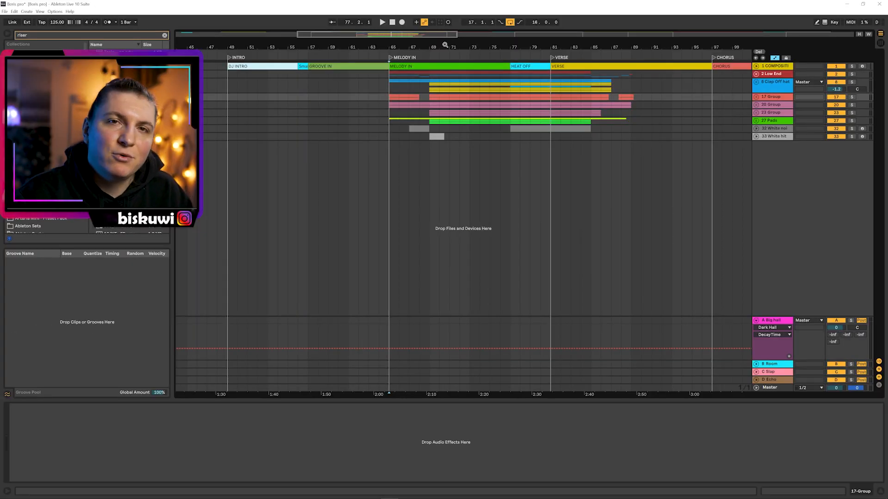
- Unfold the Low End group, solo its two Sub bass tracks and audition them from the start of MELODY IN
click(759, 90)
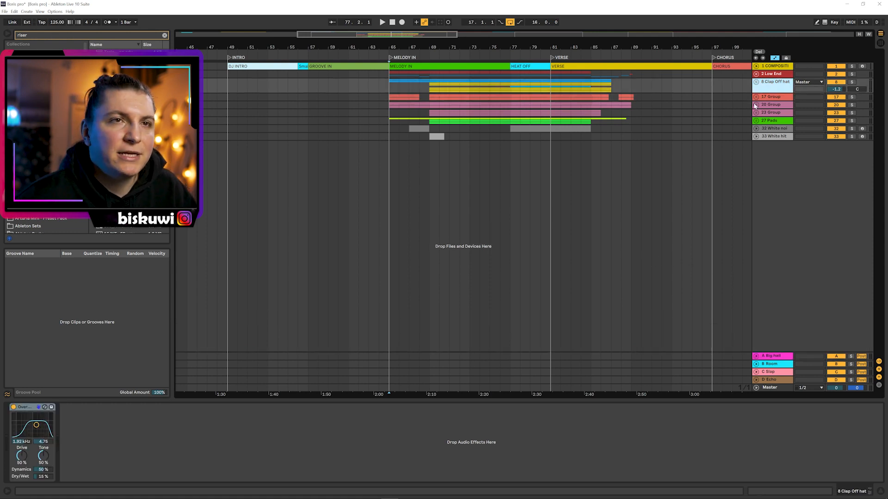
click(757, 75)
drag(443, 46, 483, 73)
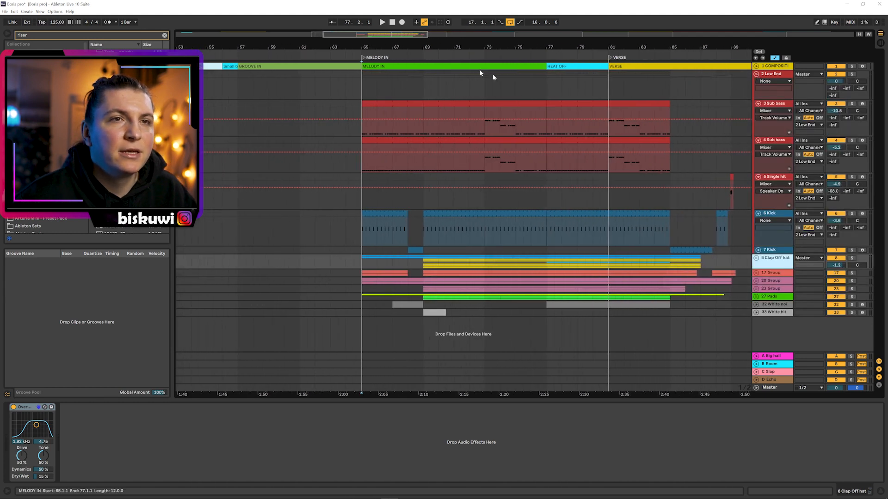
click(777, 104)
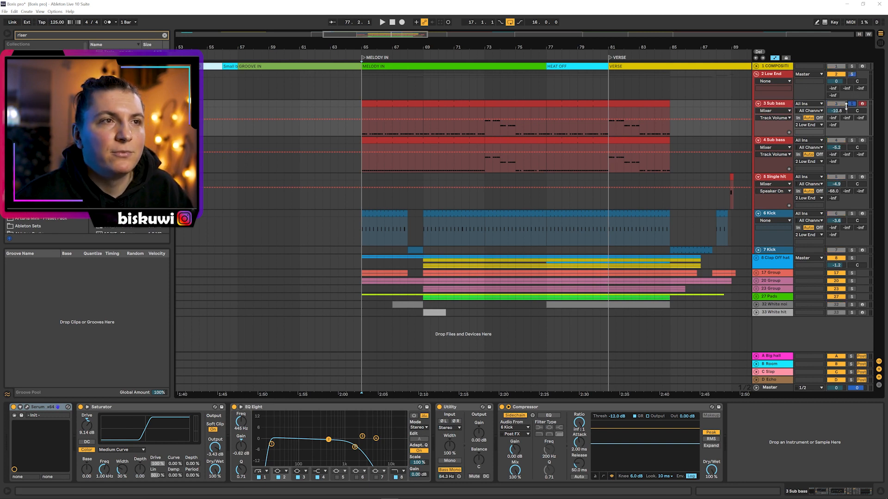
key(space)
click(852, 140)
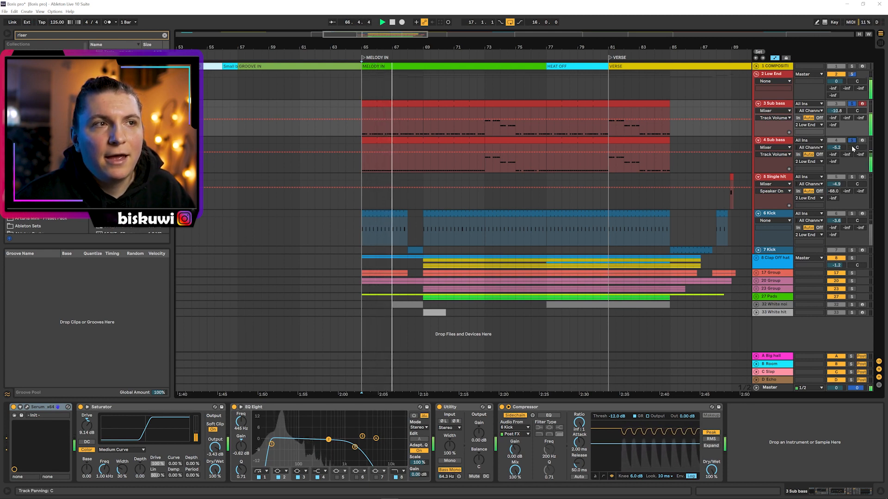
key(space)
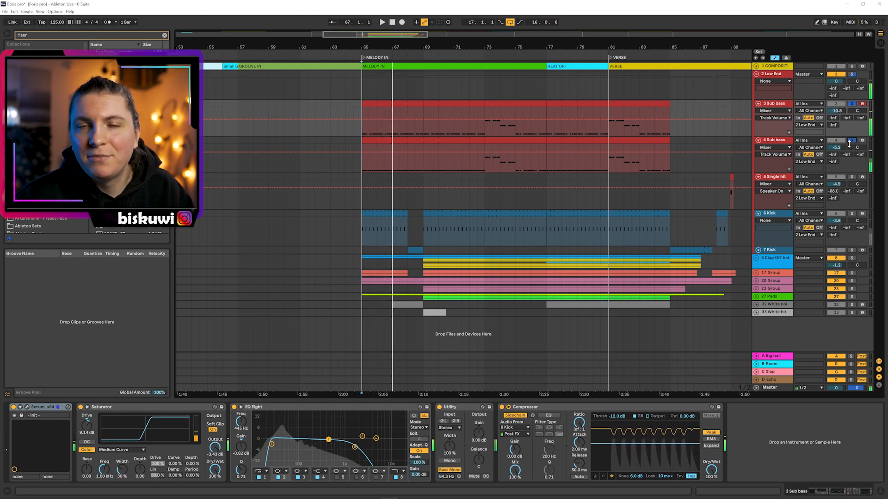
- Solo the 6 Kick track with both Sub basses, play from bar 69 and view the second Sub bass's devices
click(852, 214)
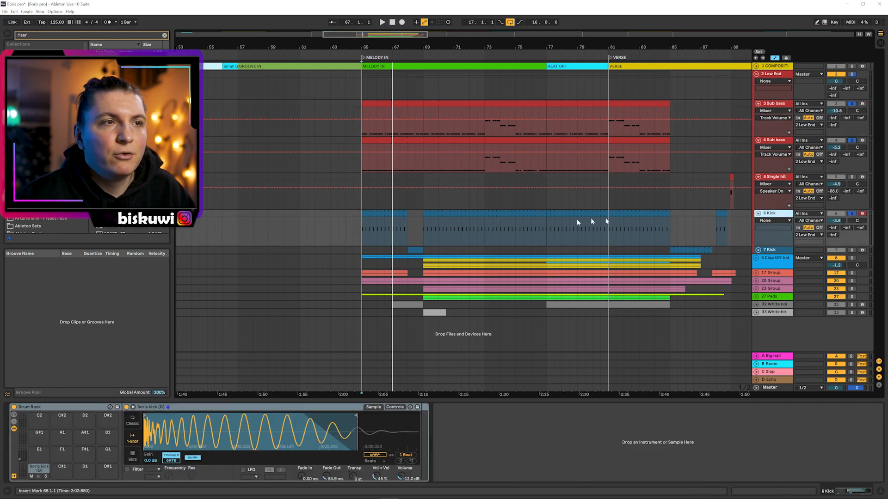
click(424, 226)
key(space)
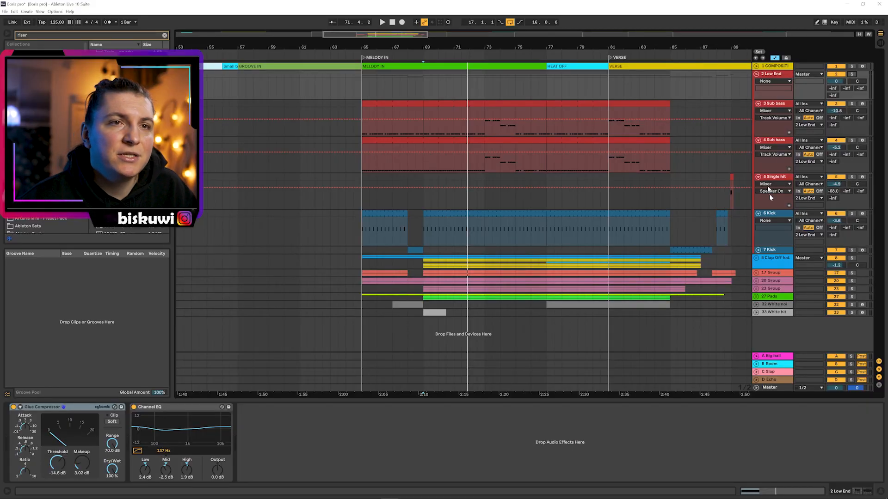
click(775, 141)
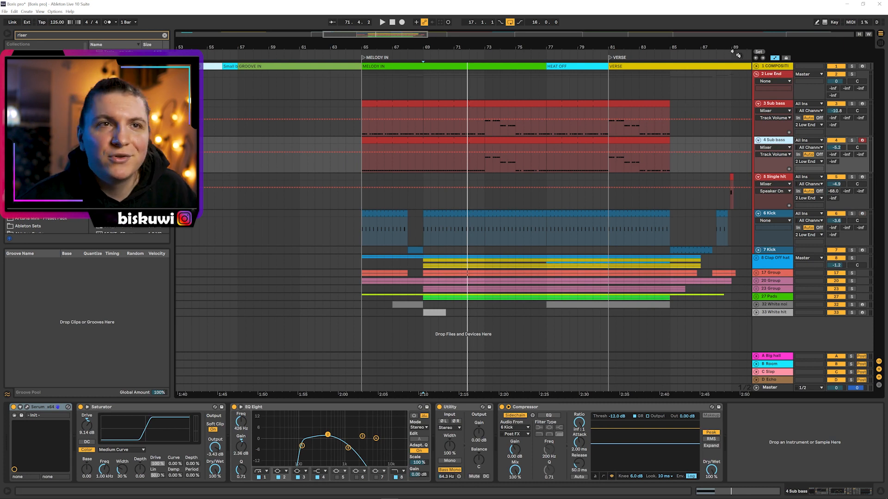
- Fold the Low End group and unfold the Clap Off hat group to show its percussion tracks
click(756, 74)
click(769, 83)
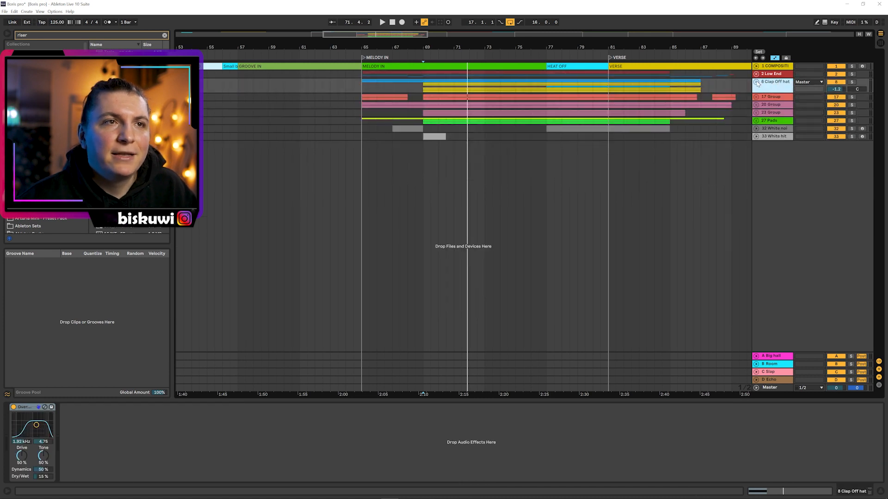
click(757, 82)
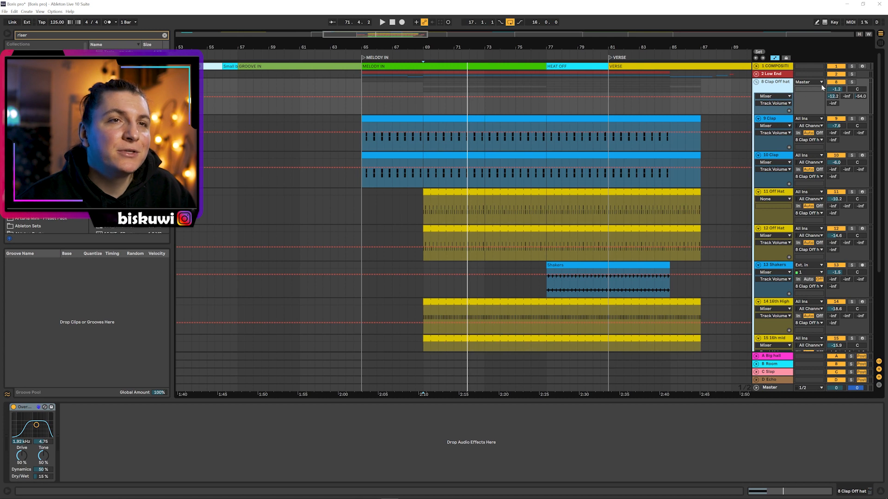
- Review the 16th High, 16th mid and 16th low hat tracks, solo all three and audition them, toggling the mid and high solos
scroll(722, 160, down, 5)
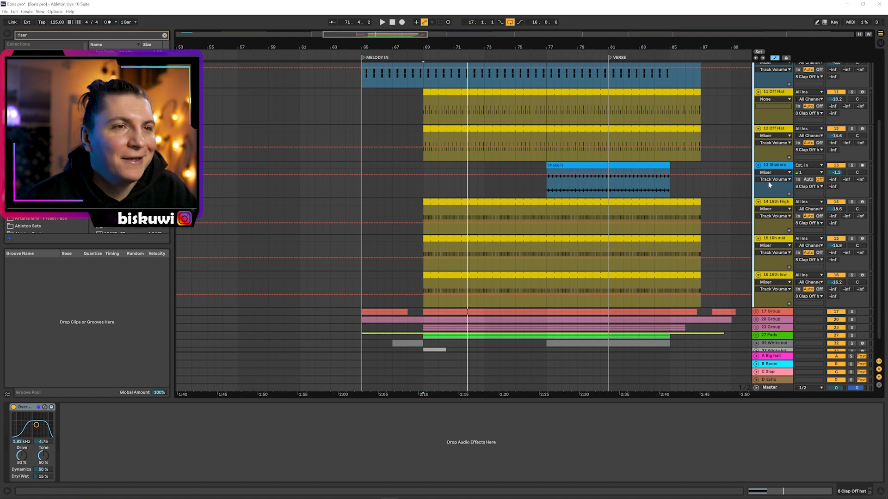
scroll(765, 202, up, 1)
click(778, 222)
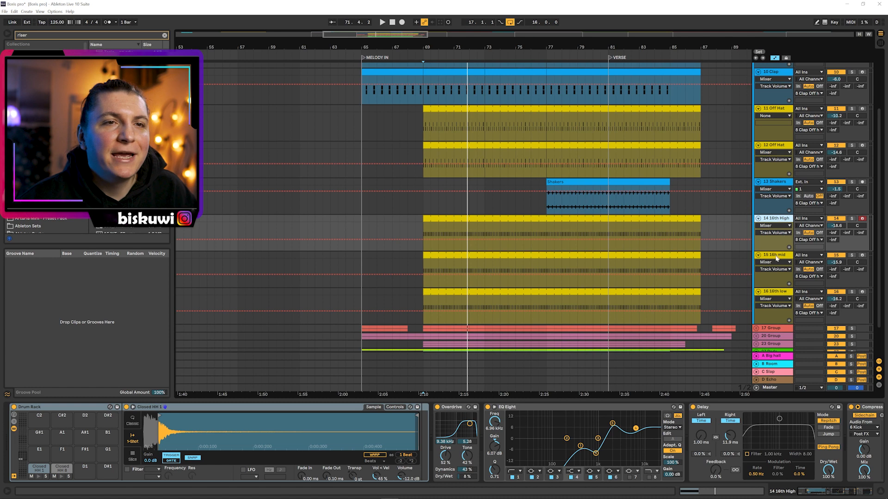
click(775, 260)
click(782, 296)
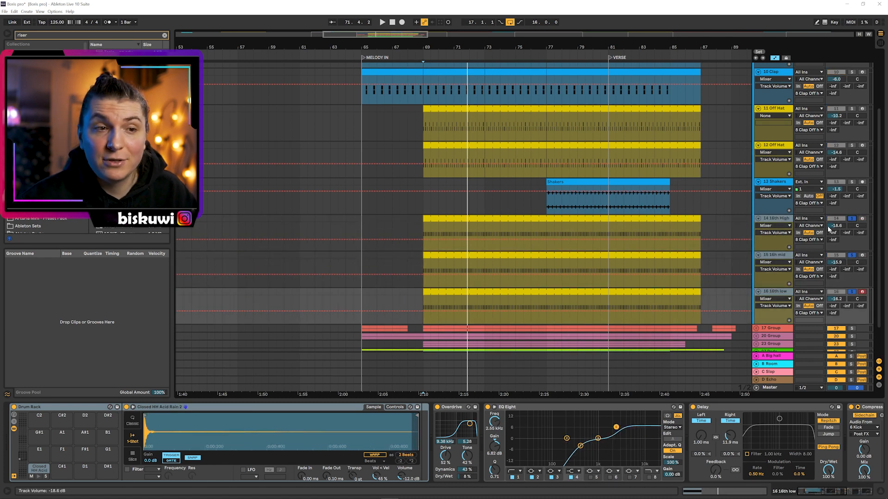
key(space)
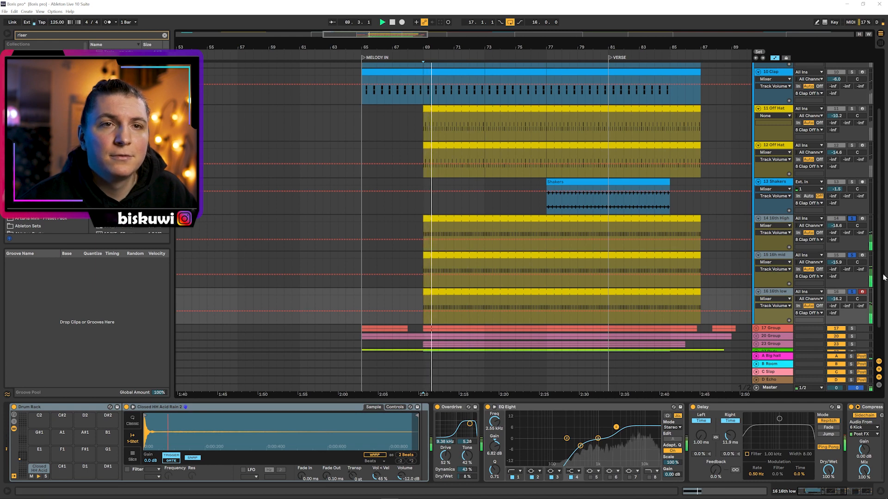
click(852, 256)
click(851, 218)
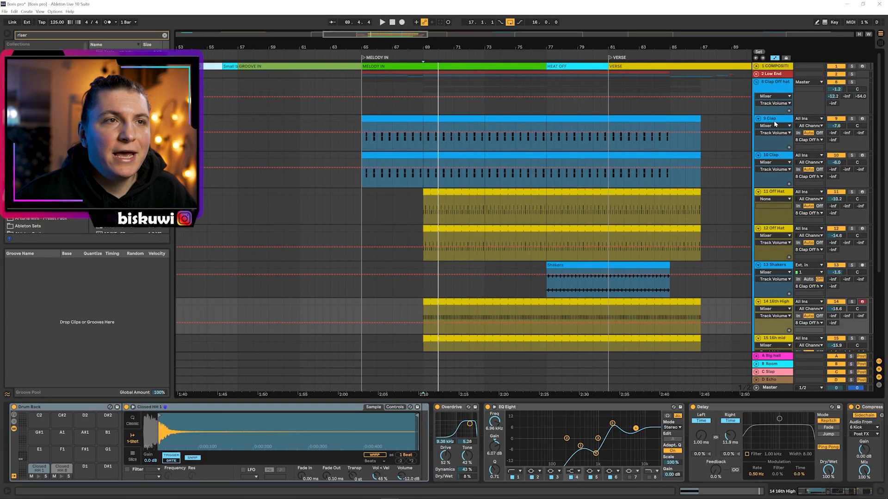
- Select both Clap tracks, solo them and audition them together
click(775, 120)
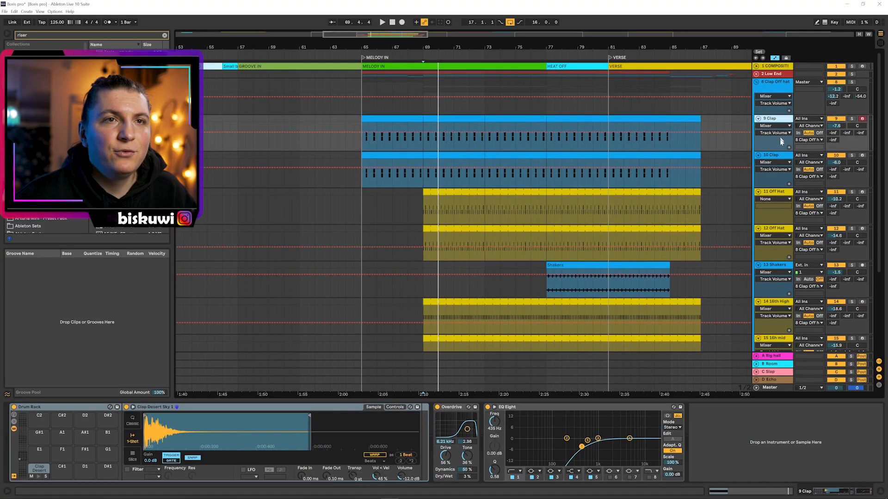
shift+click(773, 156)
click(851, 119)
key(space)
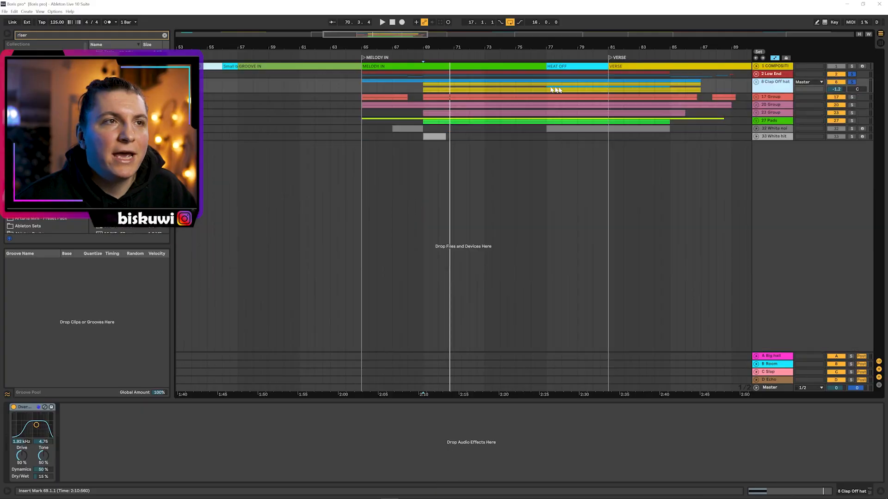
- Select bars 71 to 75 across the soloed Low End and Clap Off hat groups and play that section
drag(453, 90, 520, 73)
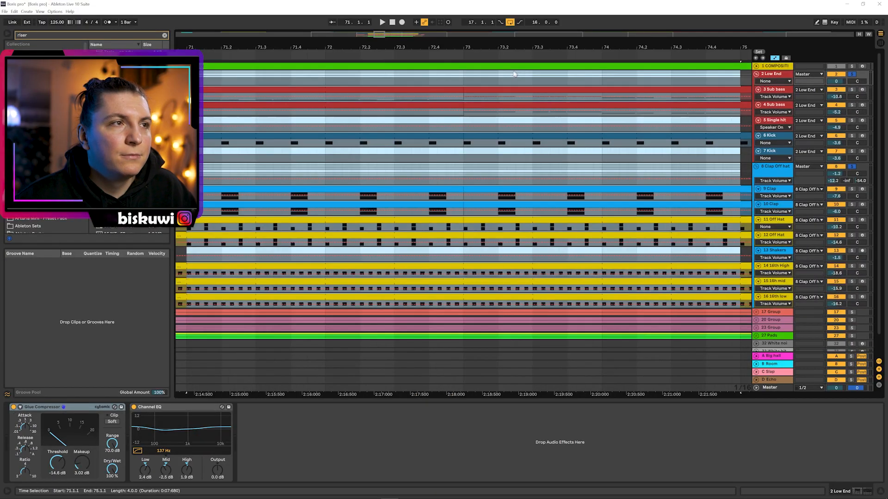
key(z)
key(space)
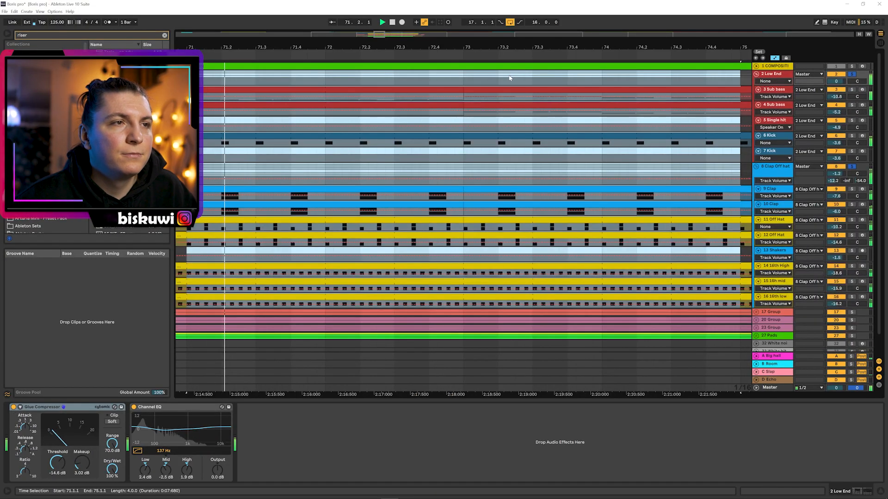
- Fold the Low End and Clap Off hat groups and unfold 17 Group to show its two Horn tracks
click(757, 74)
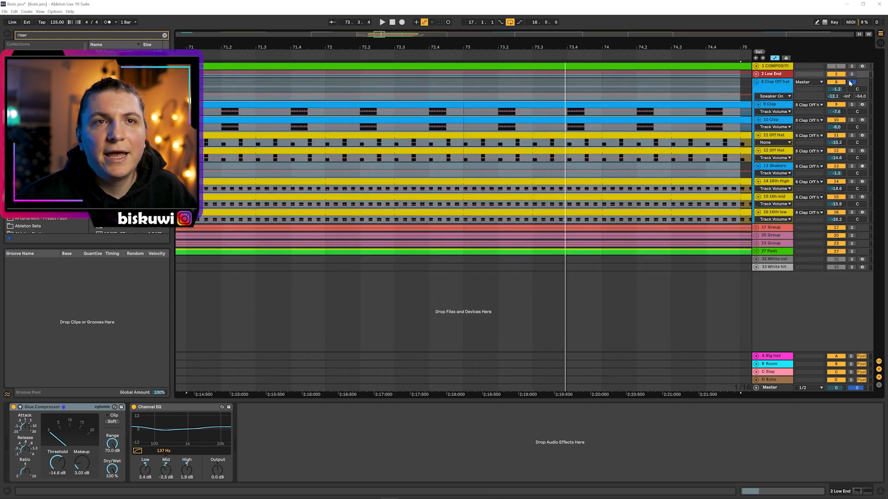
click(757, 82)
click(771, 96)
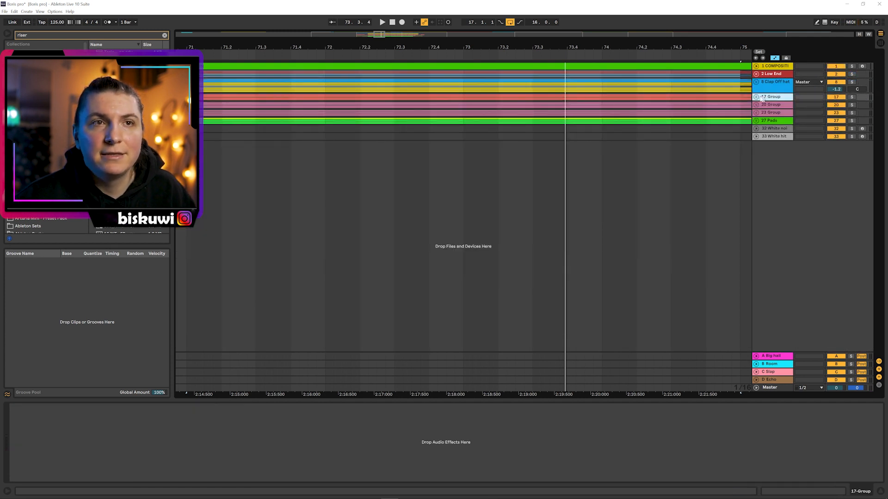
click(756, 98)
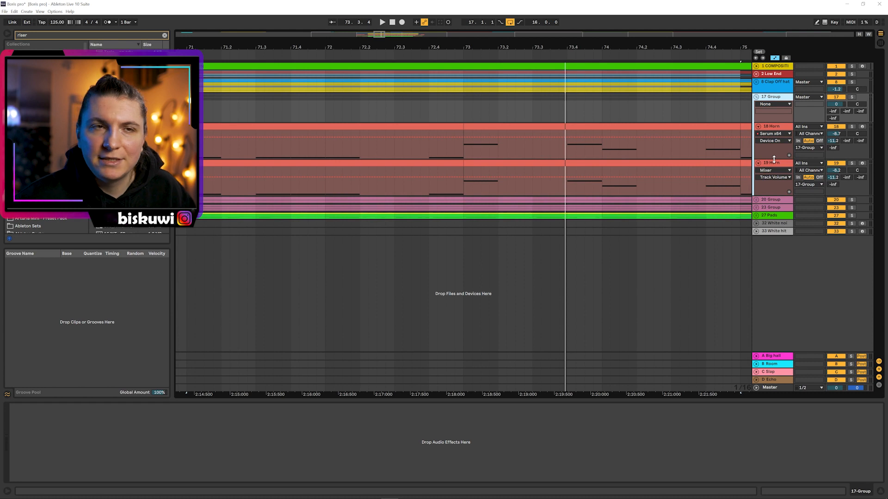
- Solo the 18 Horn track, show its devices and audition it from bar 71
drag(521, 54, 520, 155)
click(771, 127)
click(852, 127)
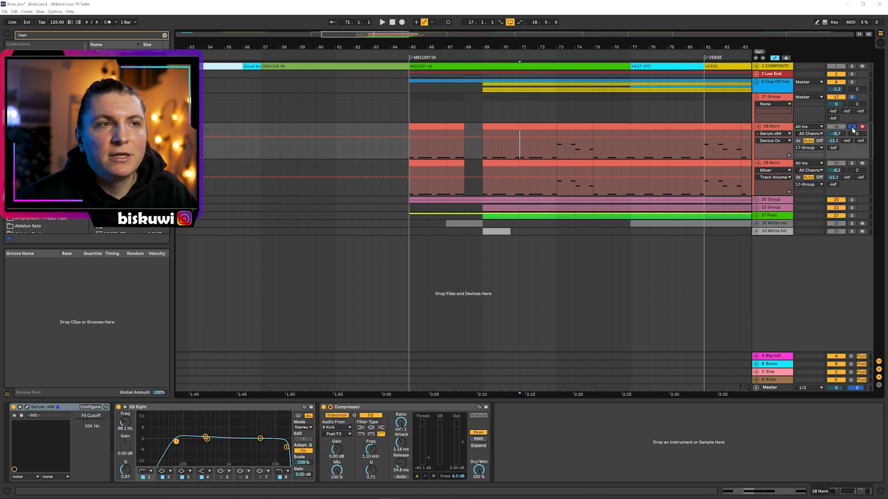
key(space)
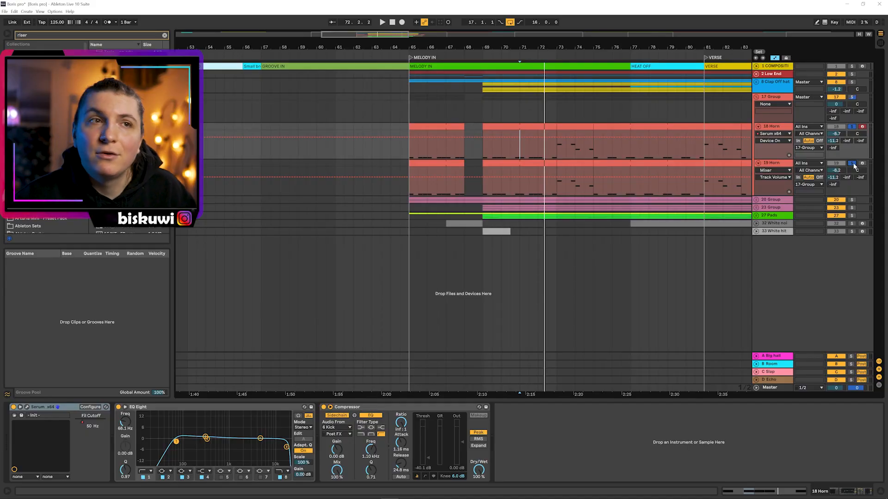
- Audition the two soloed Horn tracks together from bar 71 and clear the solos
key(space)
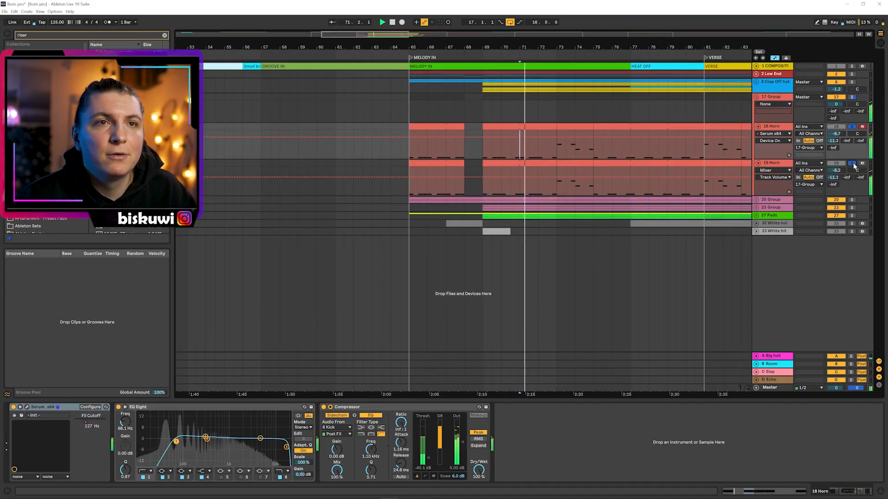
click(852, 98)
key(space)
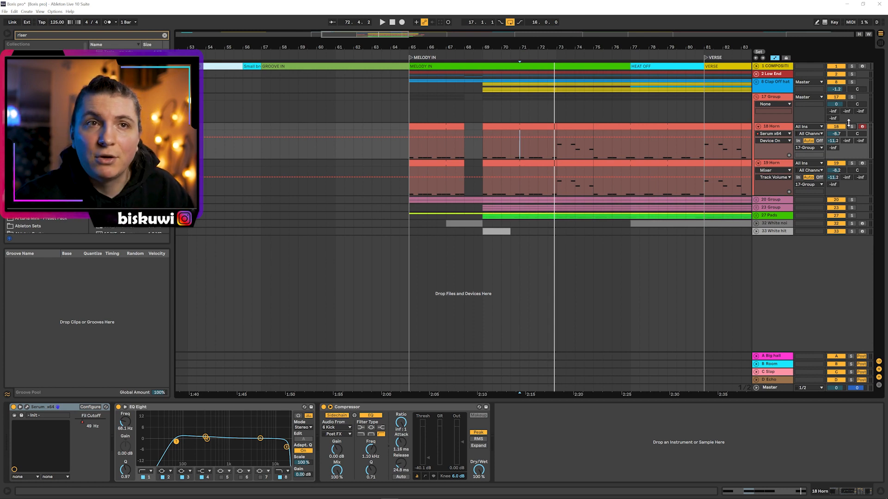
- Solo the Low End, Clap Off hat and 17 Group together and audition them from bar 71
click(852, 74)
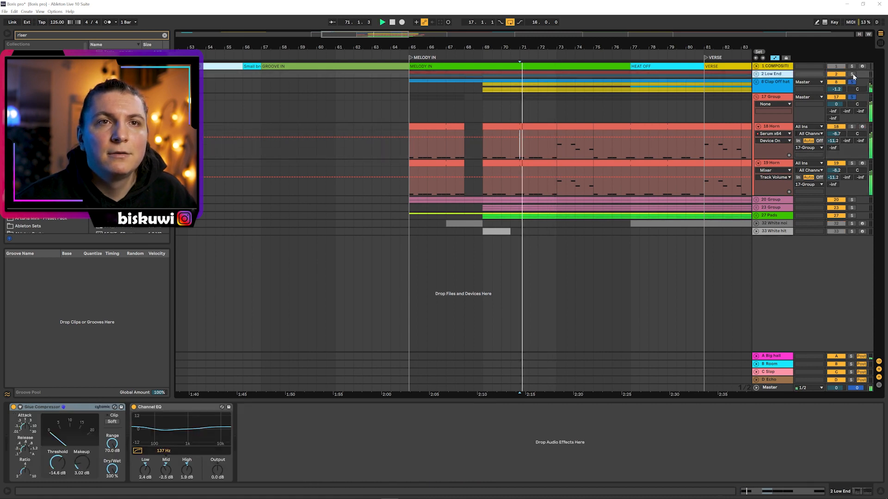
key(space)
click(770, 97)
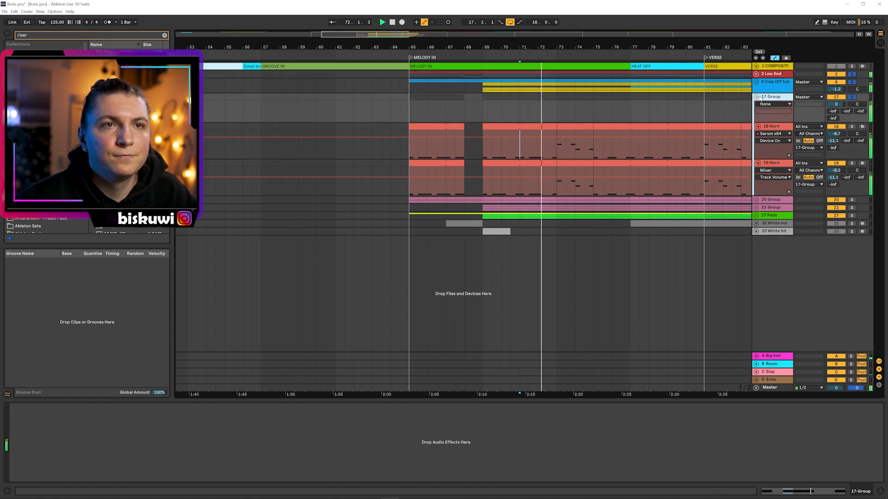
- Fold 17 Group, unfold 20 Group with its two Driving plucks tracks, and audition 20 Group in solo
click(757, 96)
click(757, 104)
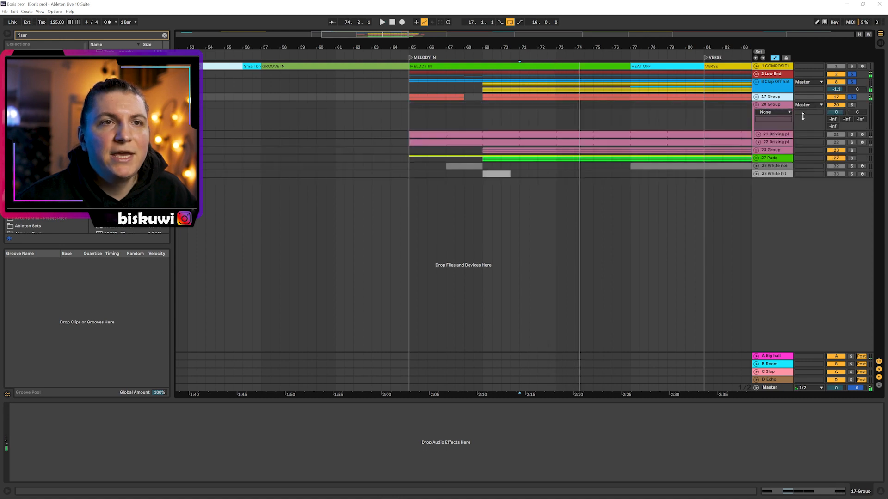
click(780, 135)
double_click(851, 105)
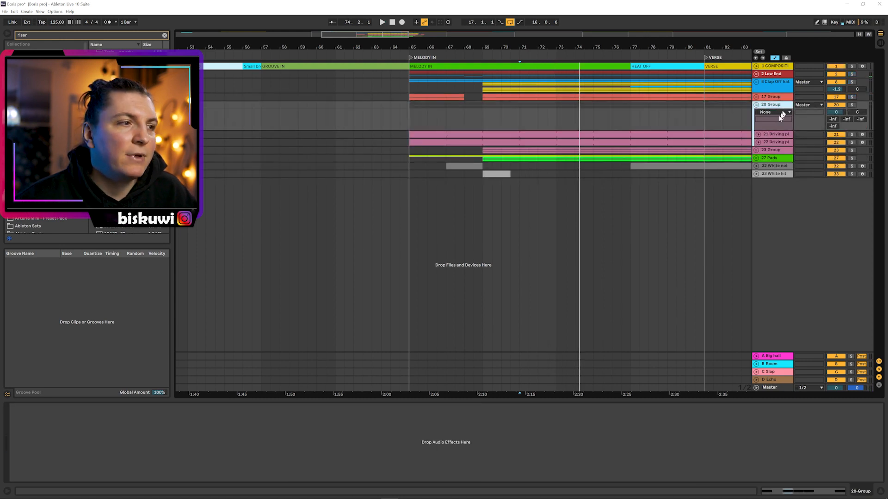
click(773, 134)
click(759, 142)
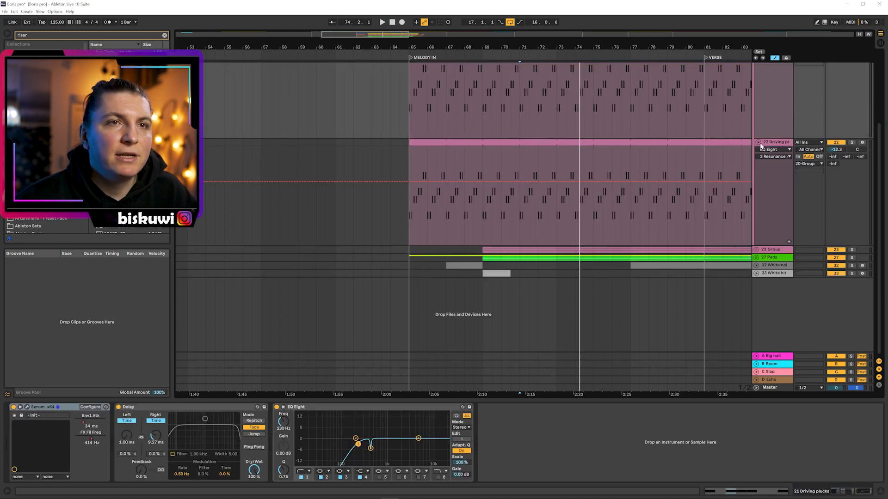
key(space)
- Audition the 27 Pads group in solo from bar 71, clear its solo and fold it
scroll(812, 148, up, 5)
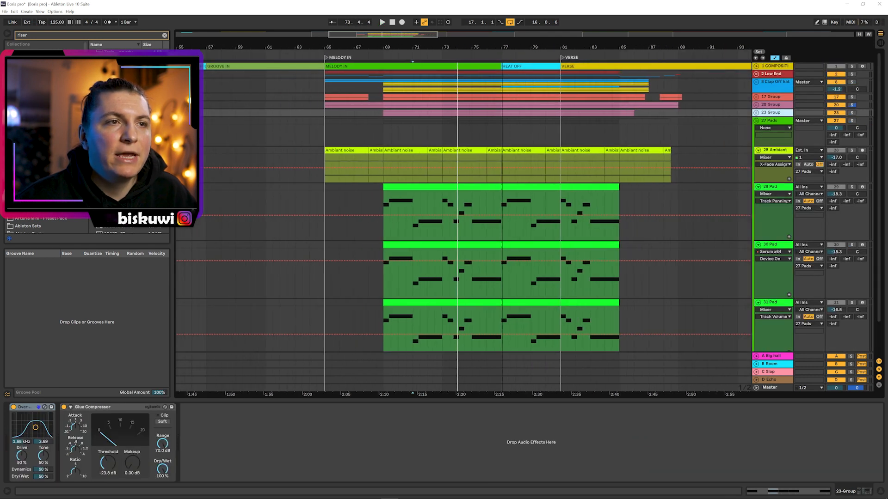
scroll(511, 259, down, 2)
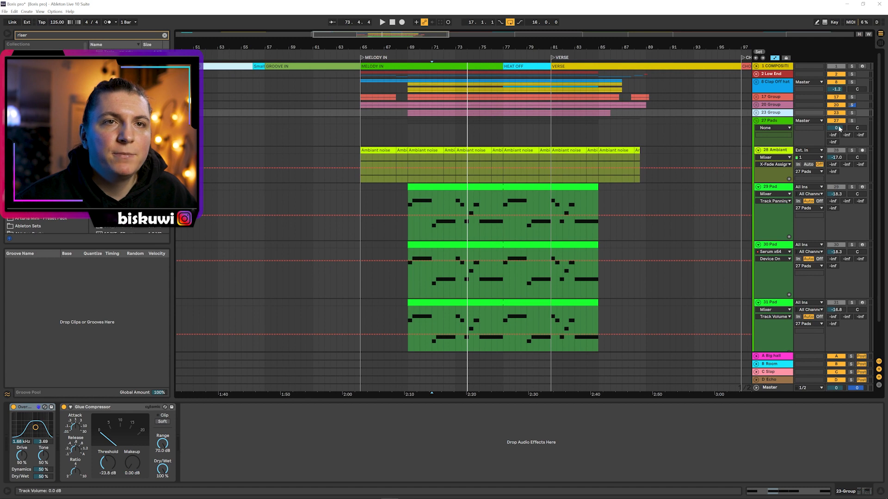
click(850, 121)
key(space)
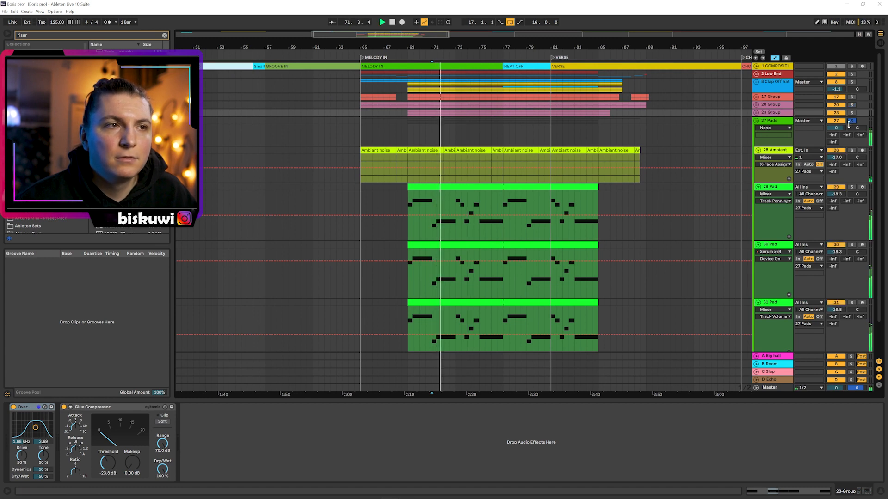
click(849, 125)
click(757, 120)
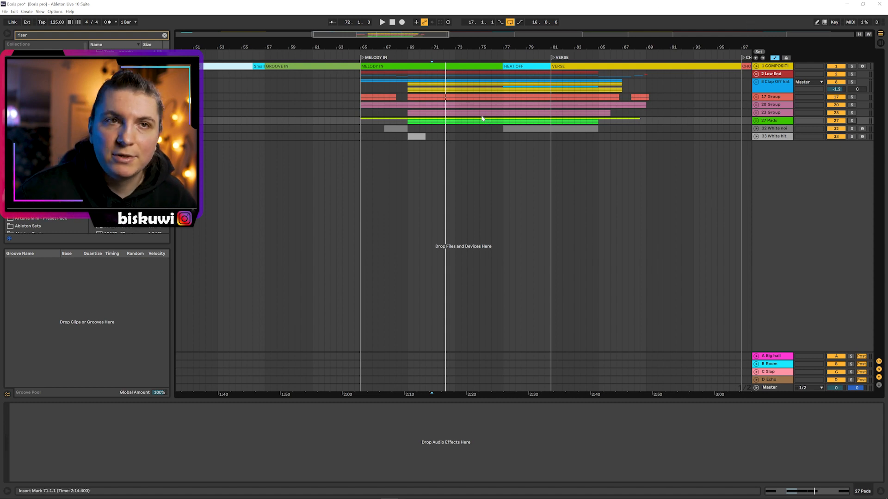
- Unfold all groups to look over the Driving plucks and Beeps tracks, and fold them all again
alt+click(756, 104)
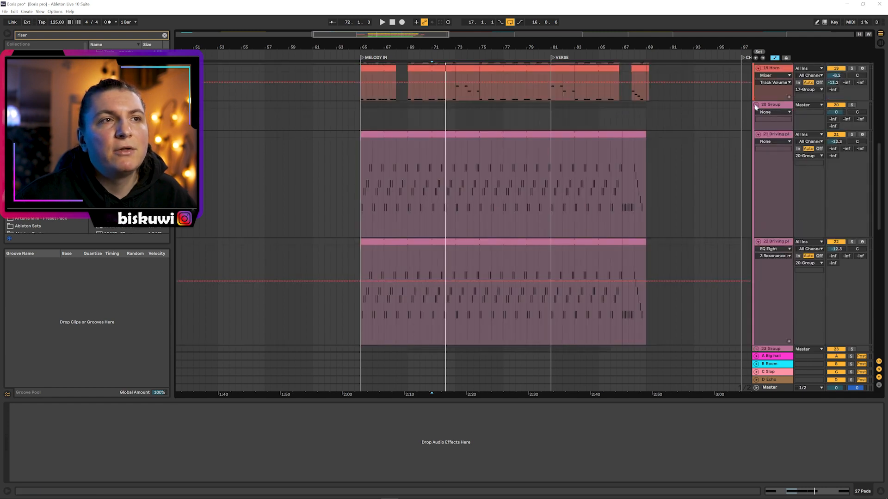
alt+click(758, 135)
alt+click(758, 142)
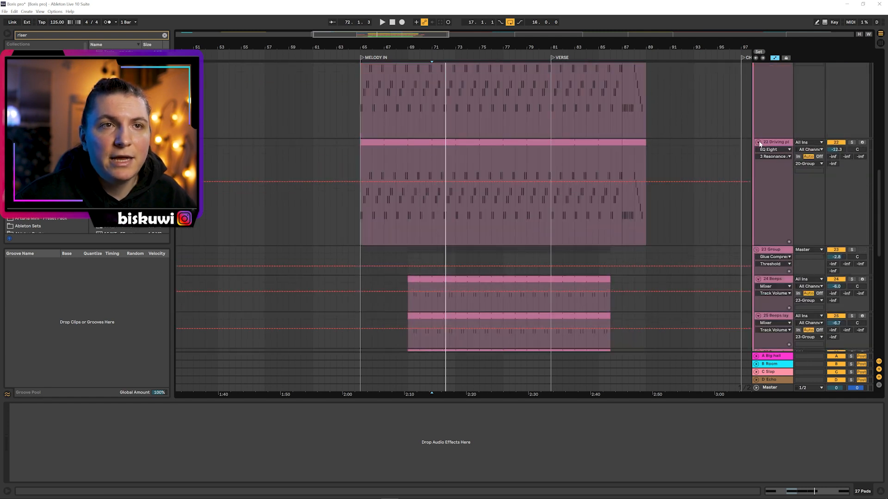
alt+click(757, 250)
- Play the full mix from bar 65 and unfold all groups to examine the Low End, Clap Off hat and Horn tracks
drag(387, 43, 387, 64)
drag(504, 47, 504, 37)
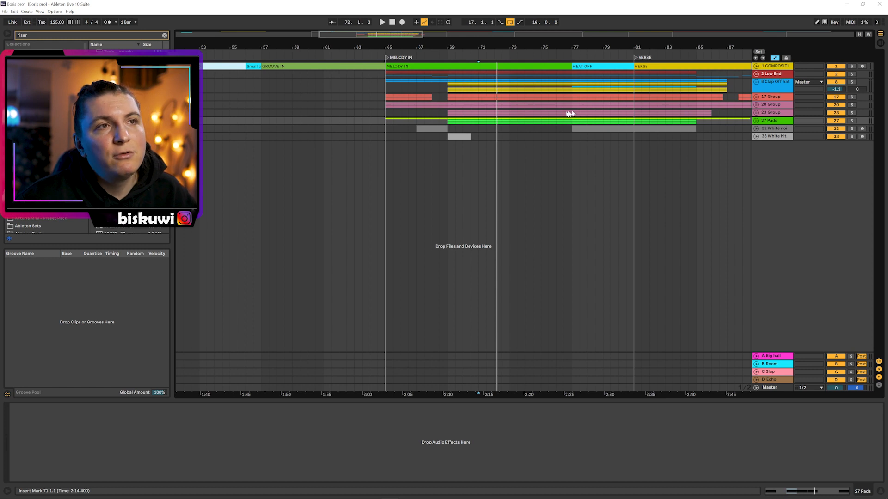
drag(543, 49, 525, 43)
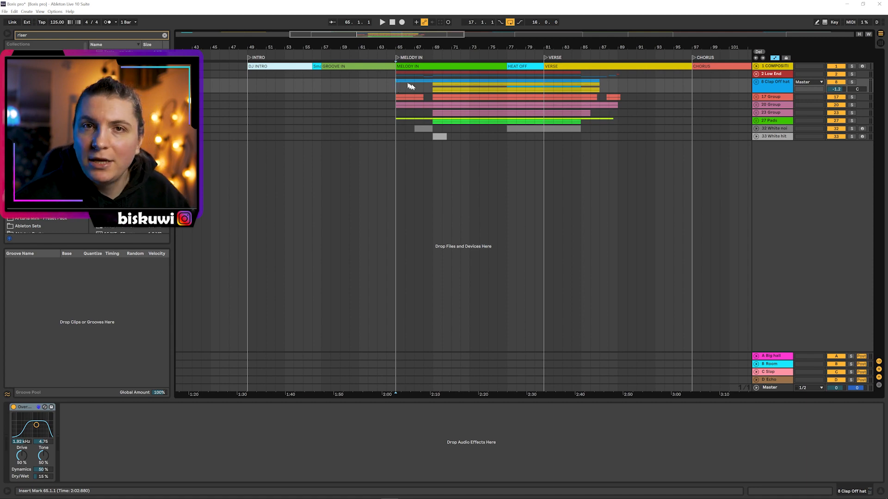
key(space)
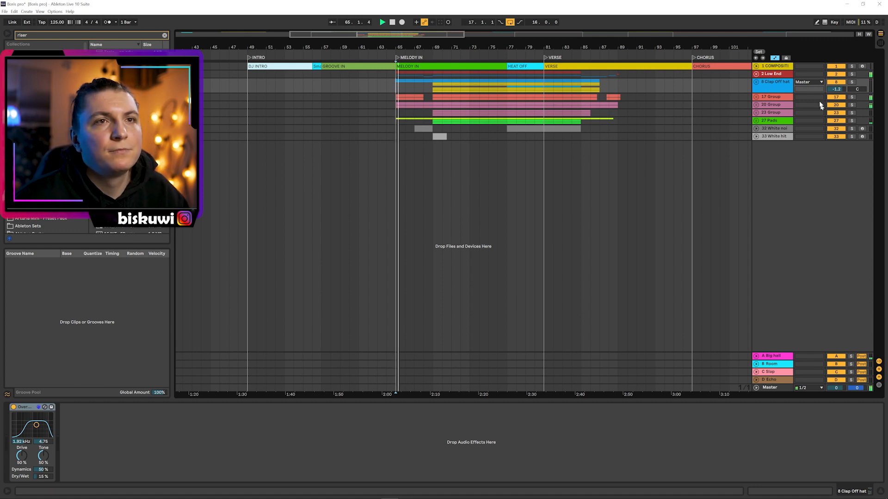
alt+click(757, 82)
scroll(757, 110, up, 8)
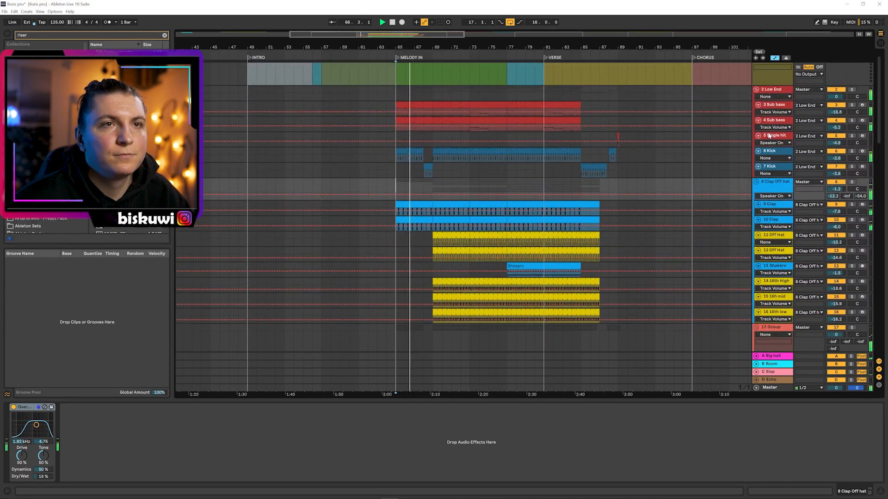
scroll(753, 120, down, 2)
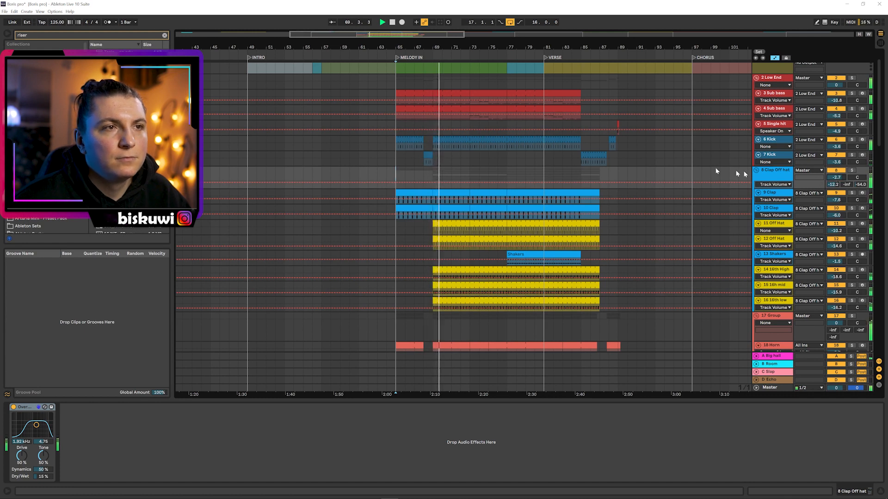
scroll(666, 158, down, 3)
drag(495, 46, 455, 46)
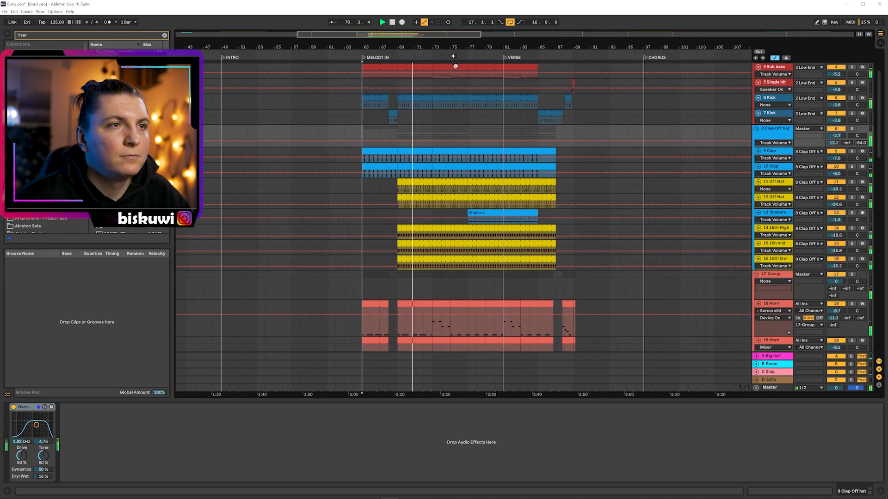
scroll(565, 194, down, 3)
scroll(744, 204, down, 3)
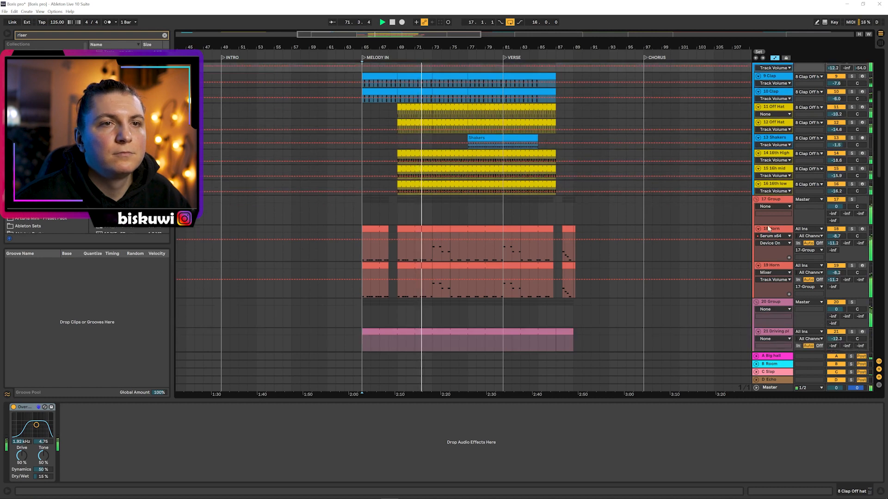
- Reduce the heights of both Horn tracks, 20 Group and both Driving plucks tracks while the mix plays
click(768, 223)
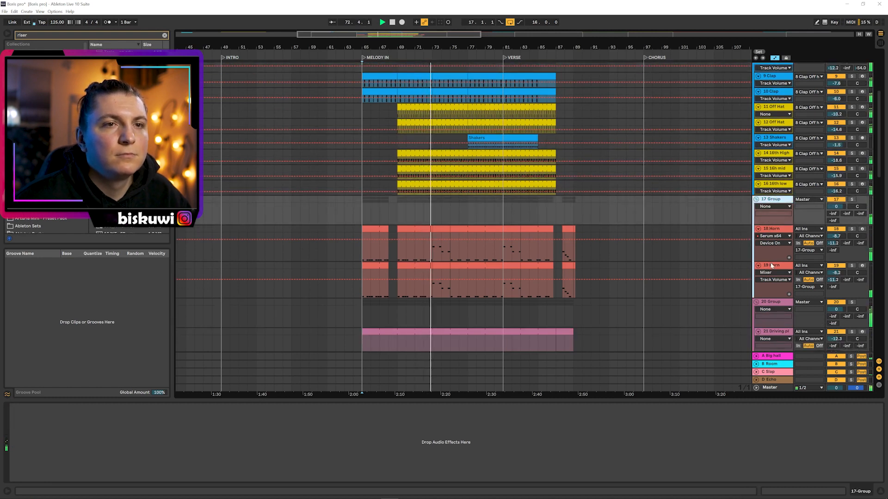
drag(769, 260, 770, 247)
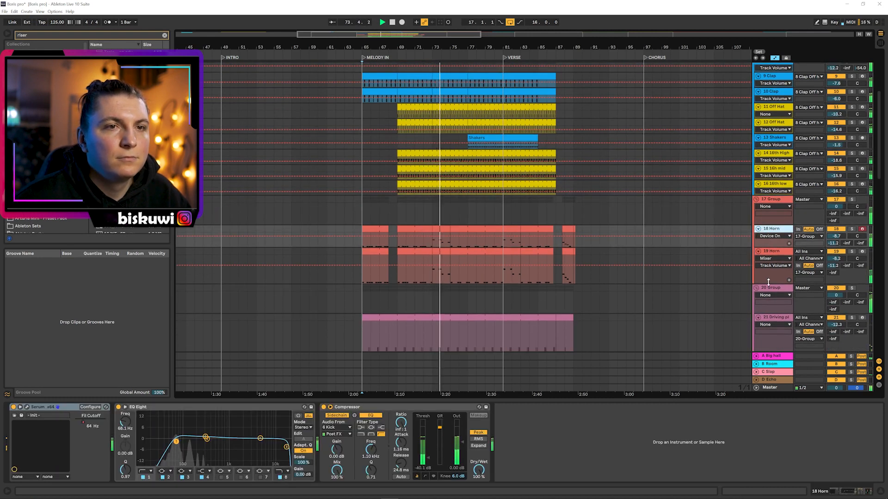
drag(768, 283, 769, 276)
drag(770, 306, 769, 232)
scroll(770, 306, down, 5)
scroll(764, 255, down, 2)
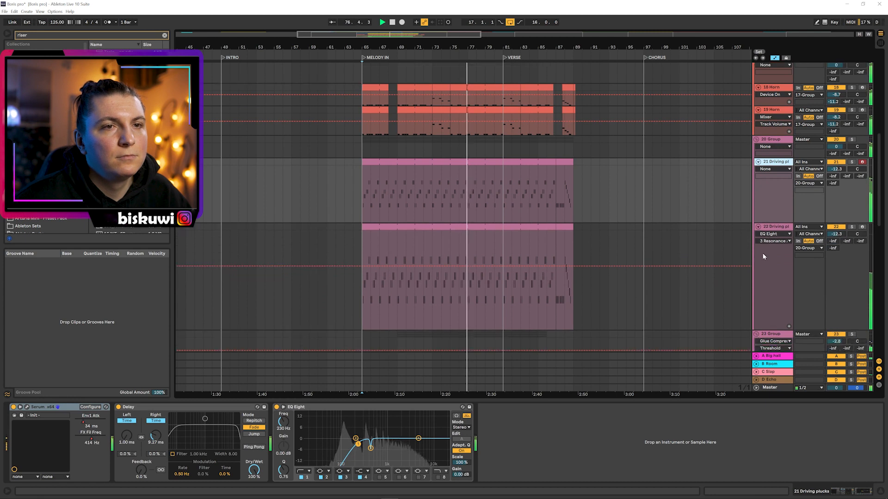
drag(768, 291, 767, 242)
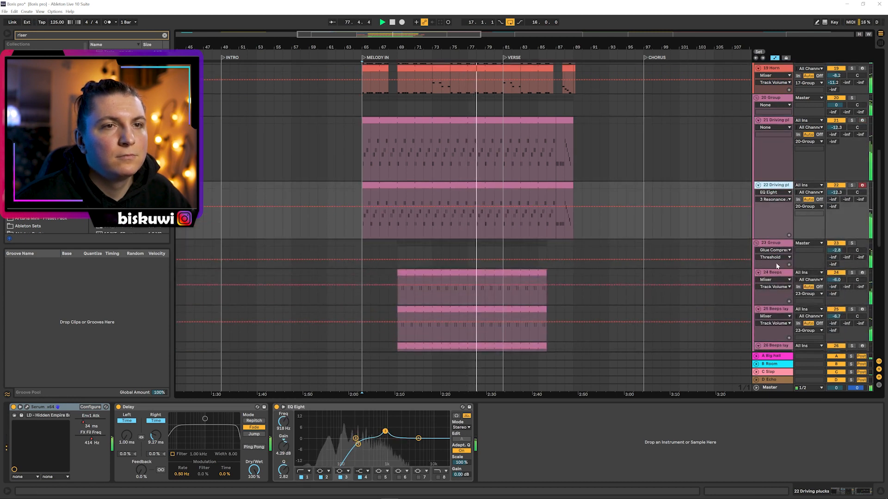
- Examine the layering of all unfolded tracks, from the kicks and hats to the pads and white noise, during playback
scroll(768, 264, up, 5)
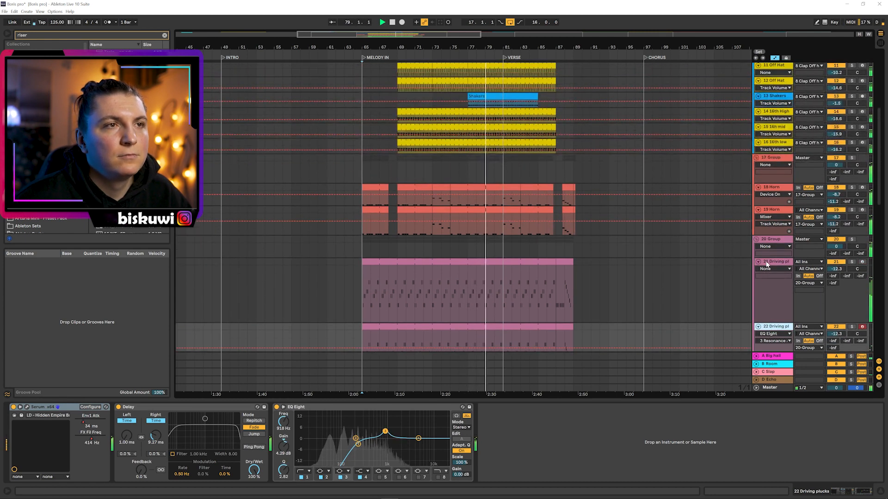
scroll(653, 208, up, 7)
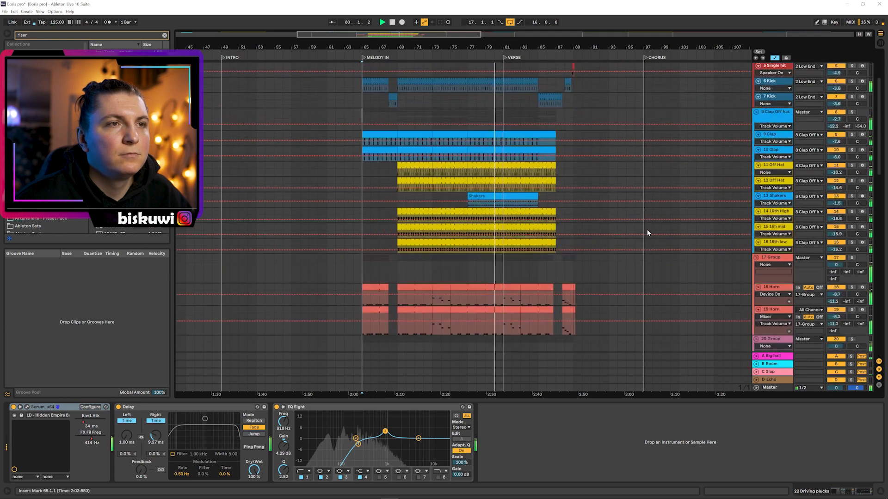
scroll(647, 226, down, 6)
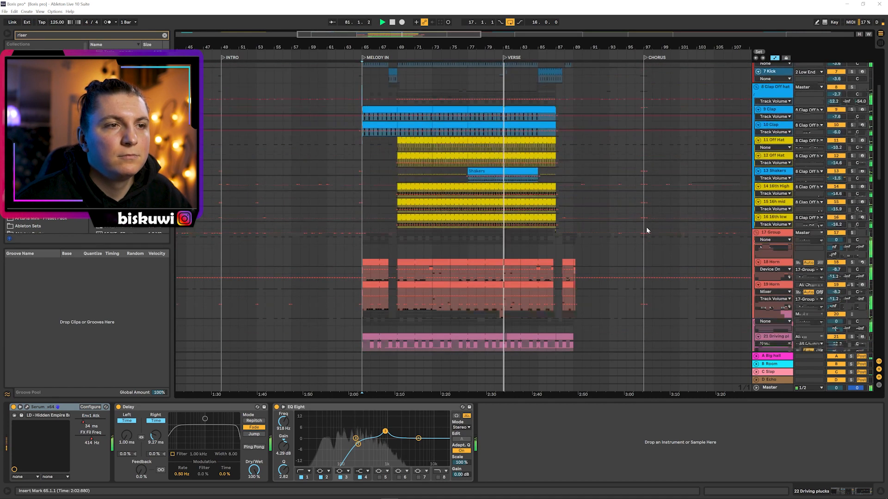
scroll(646, 229, down, 12)
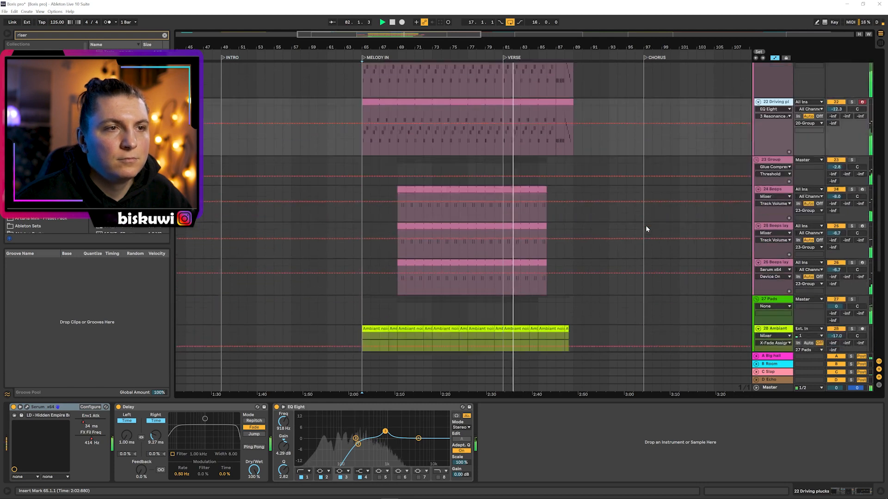
scroll(645, 228, down, 3)
scroll(646, 228, down, 8)
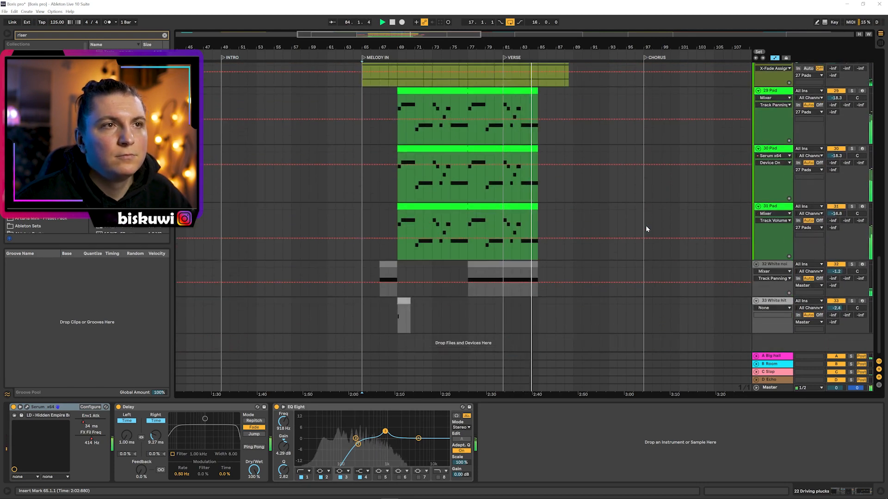
scroll(645, 227, up, 9)
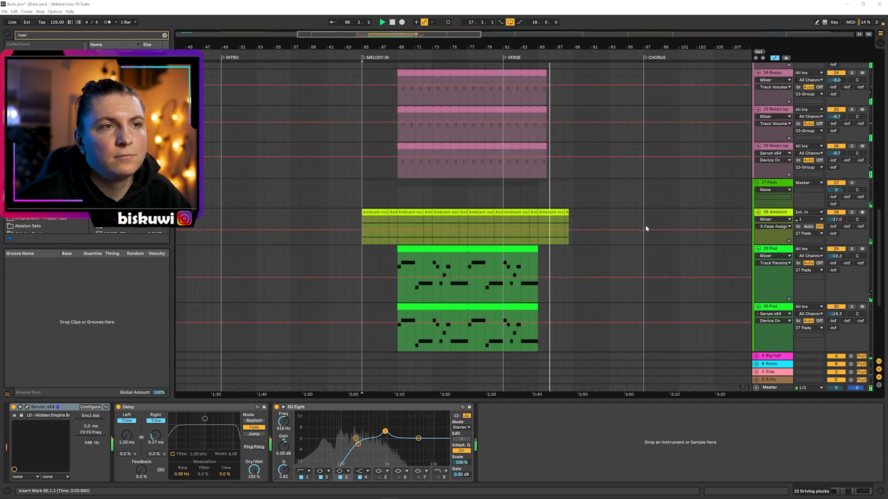
scroll(645, 225, up, 3)
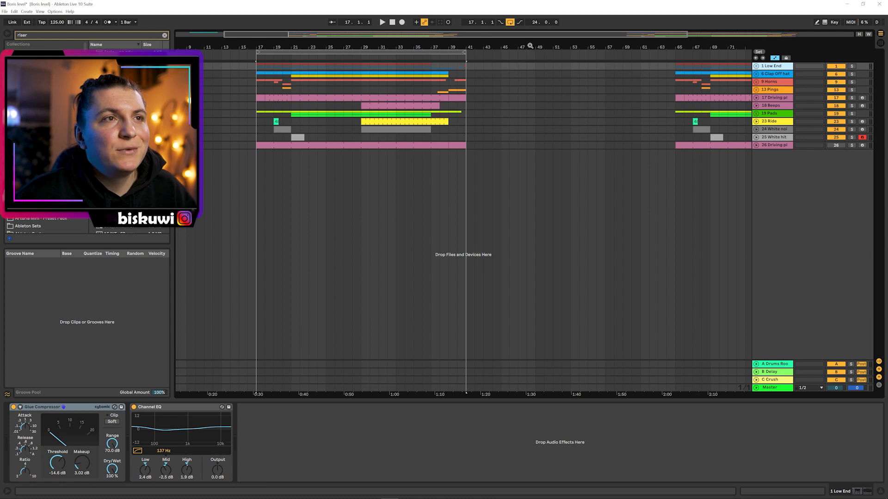
- Select bars 65 to 90 across all tracks to mark the second copy of the arrangement in the Boris level set
drag(530, 47, 528, 26)
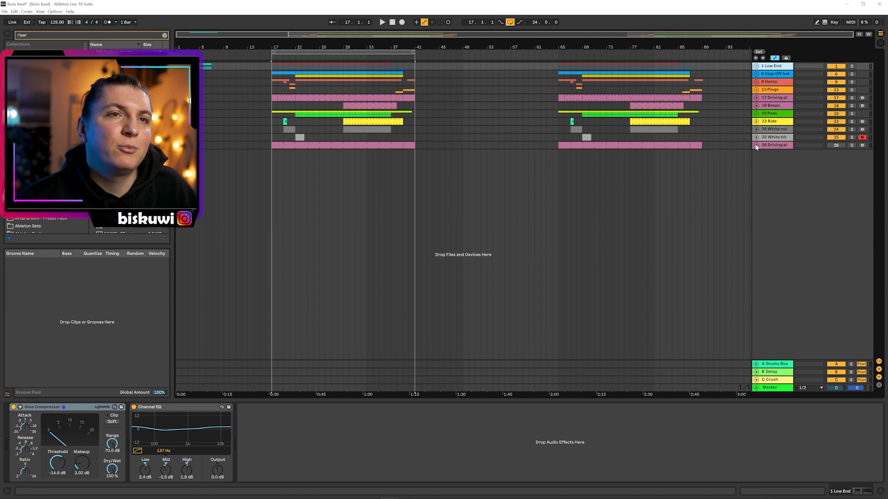
drag(708, 148, 559, 63)
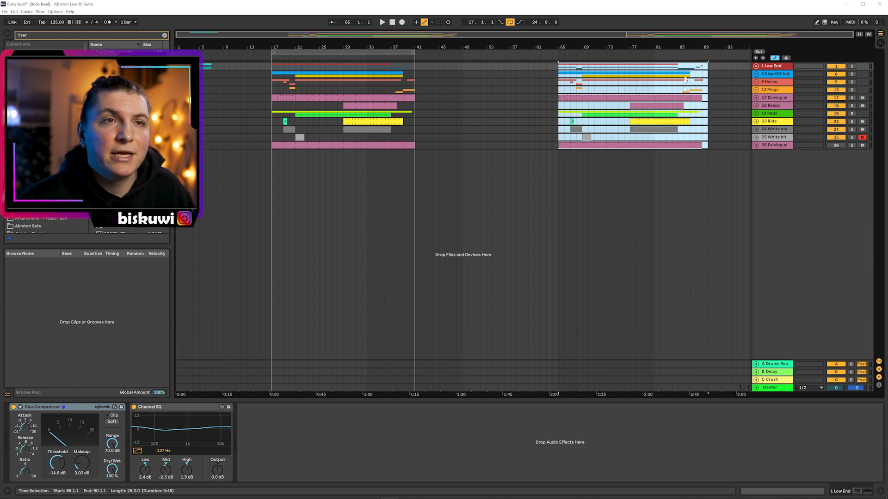
- Unfold the groups around the first copy of the arrangement and open the notes of the 21 Pad clip
drag(283, 45, 287, 45)
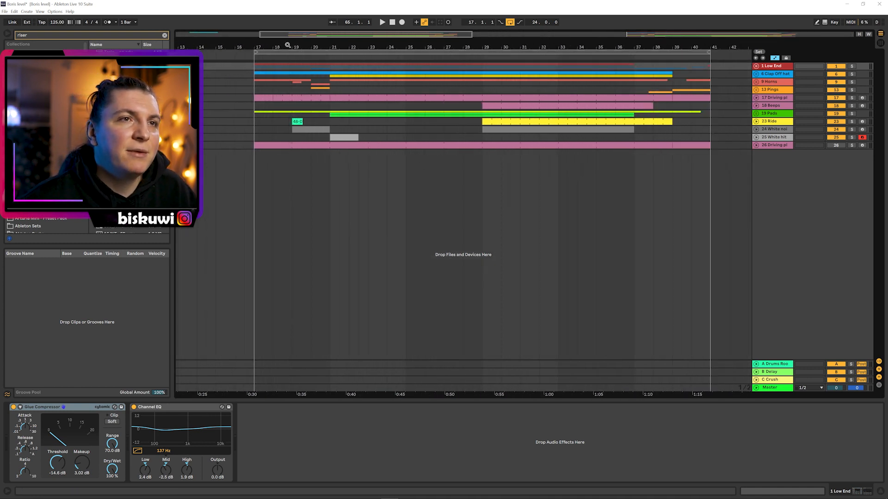
alt+click(756, 114)
double_click(470, 190)
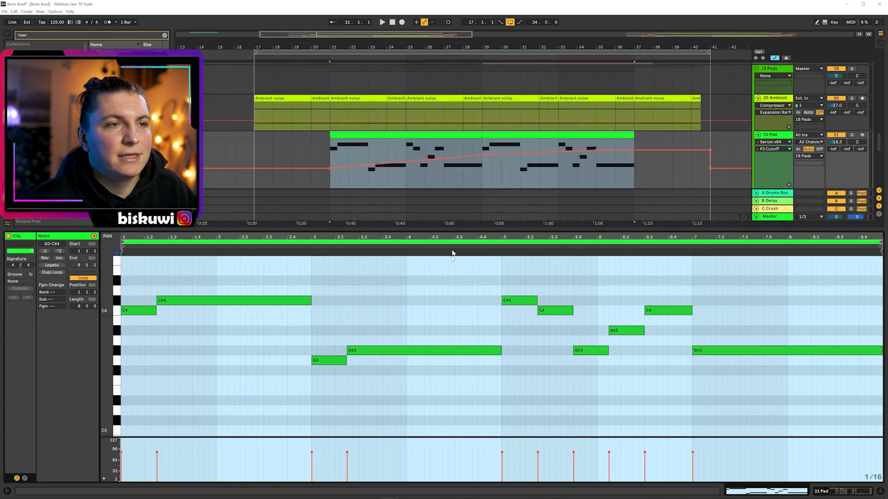
- Open the notes of the 26 Driving plucks clip and examine its rhythm and melody
key(shift+Tab)
scroll(527, 317, down, 2)
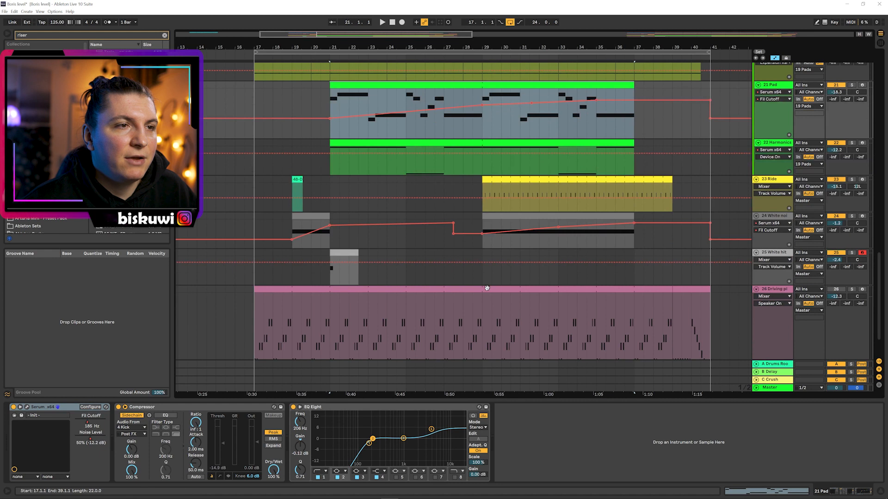
double_click(487, 289)
scroll(475, 334, down, 2)
click(439, 310)
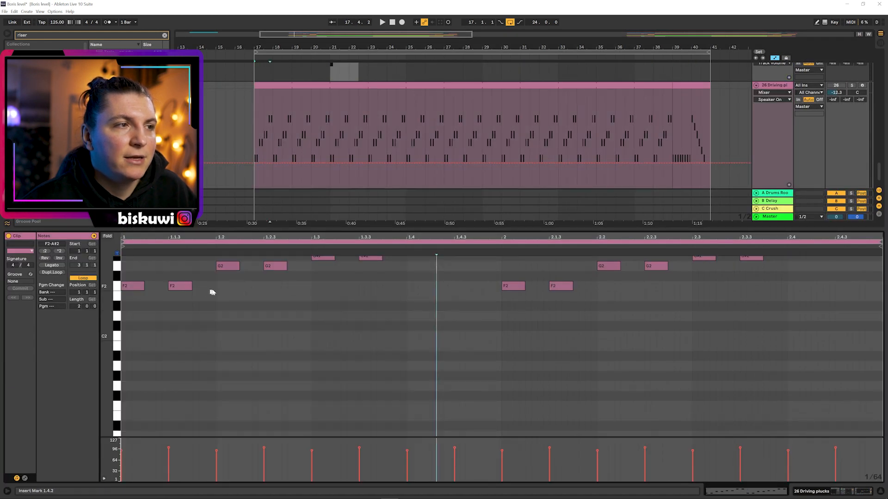
scroll(212, 292, up, 2)
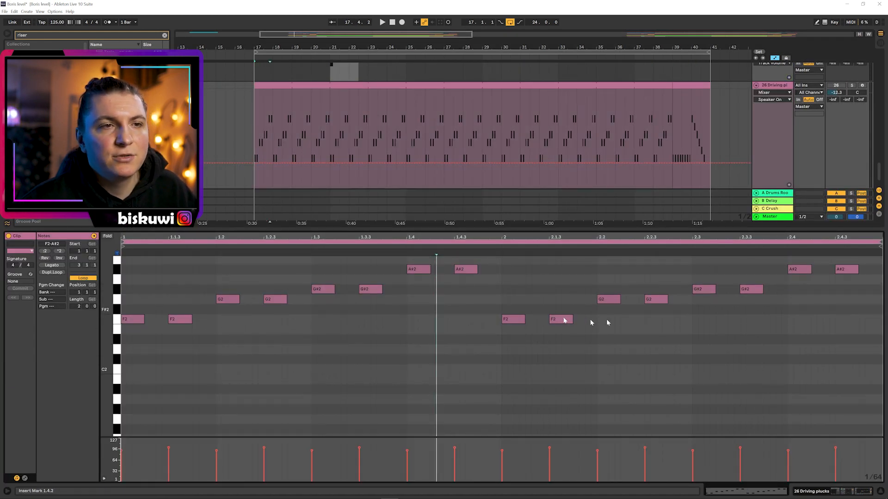
- Fold all tracks and groups, leaving only the 1 Low End group unfolded and soloed
key(shift+Tab)
scroll(737, 179, up, 8)
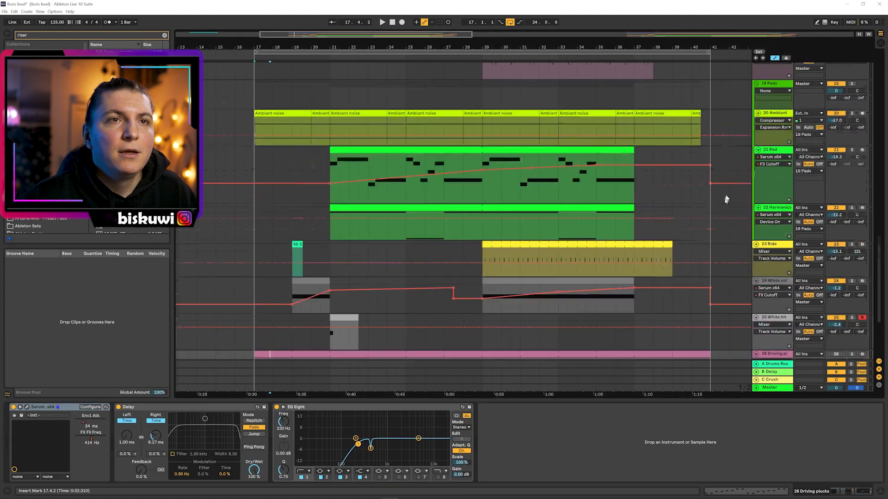
key(alt+u)
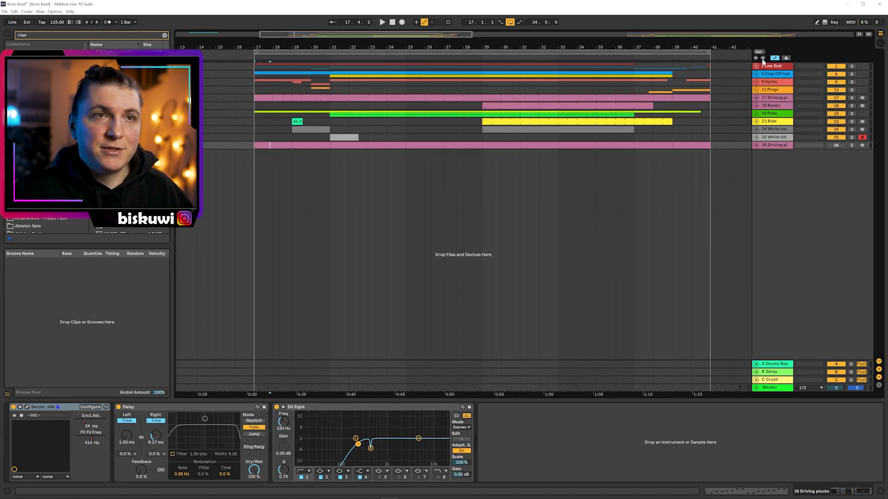
click(757, 67)
click(852, 67)
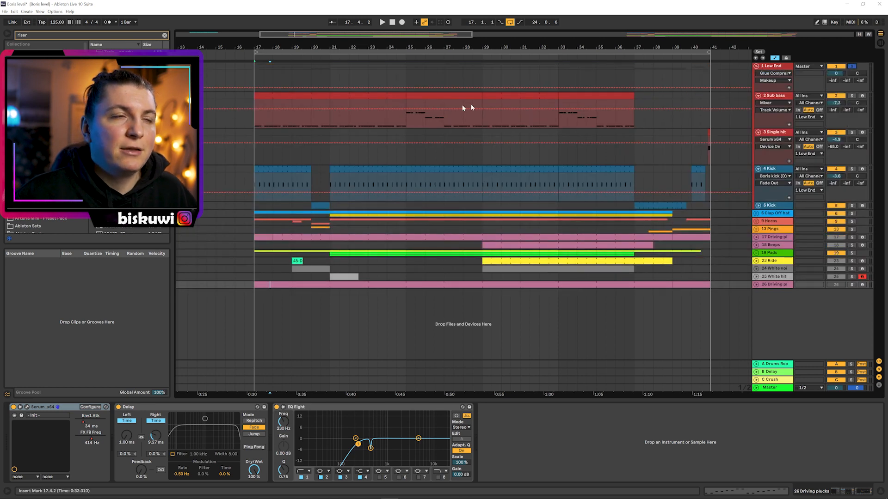
- Audition the soloed Low End group from bar 25
click(407, 119)
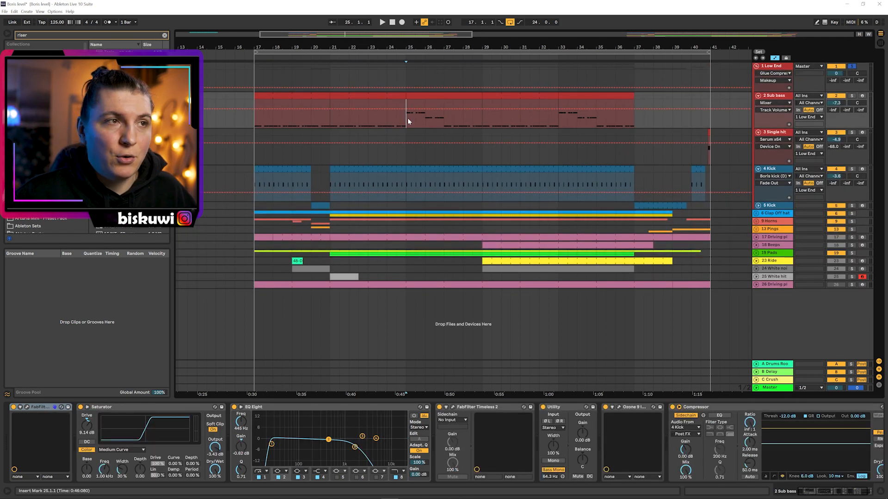
key(space)
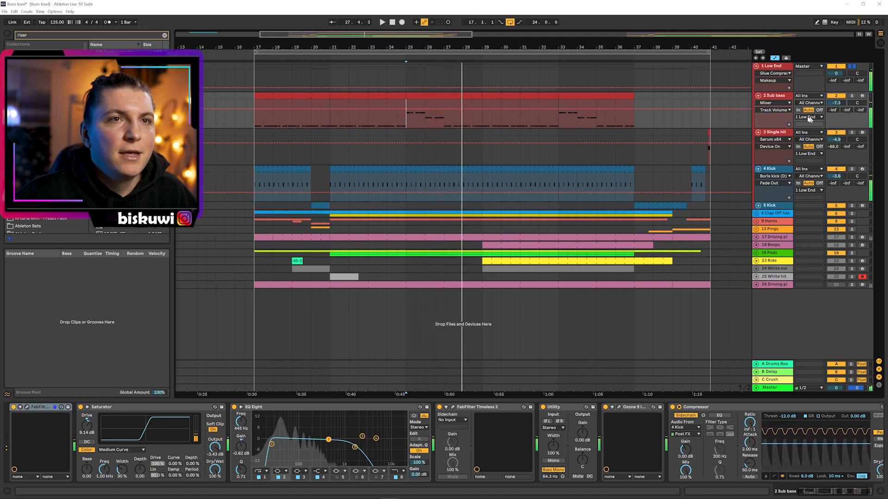
key(space)
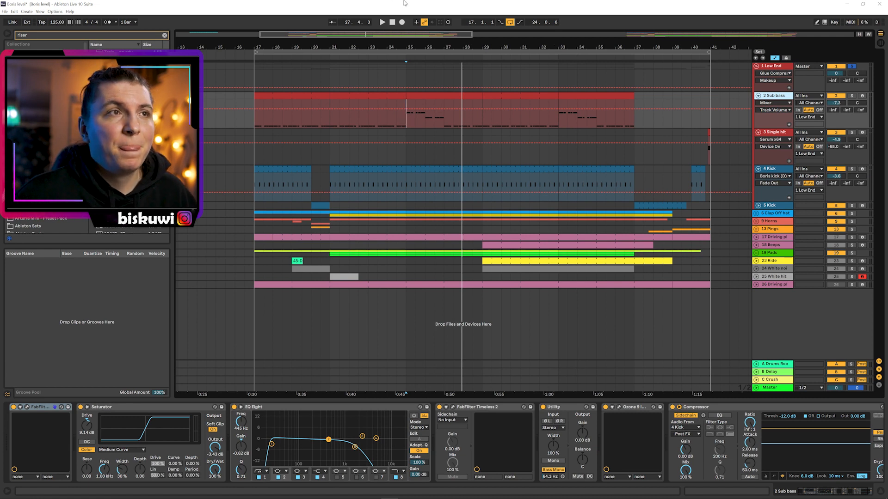
drag(505, 47, 503, 40)
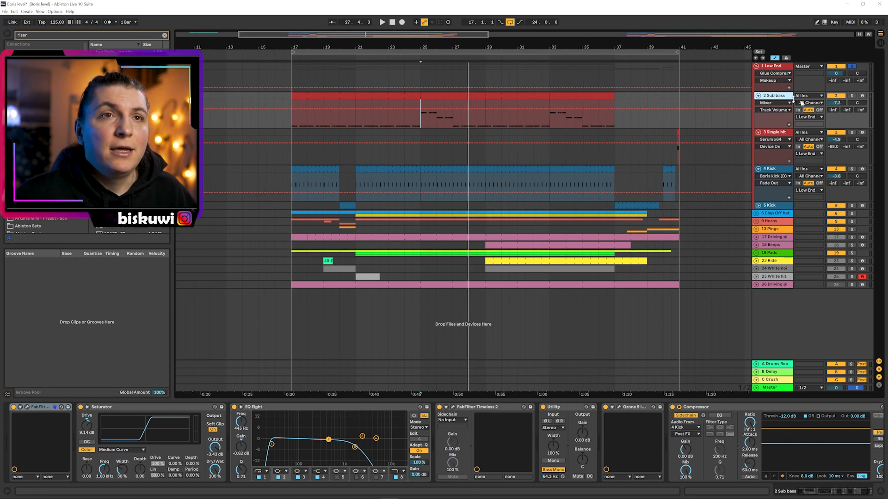
- Solo the Sub bass track from bar 25 and inspect the settings of its FabFilter One synth
click(853, 95)
key(space)
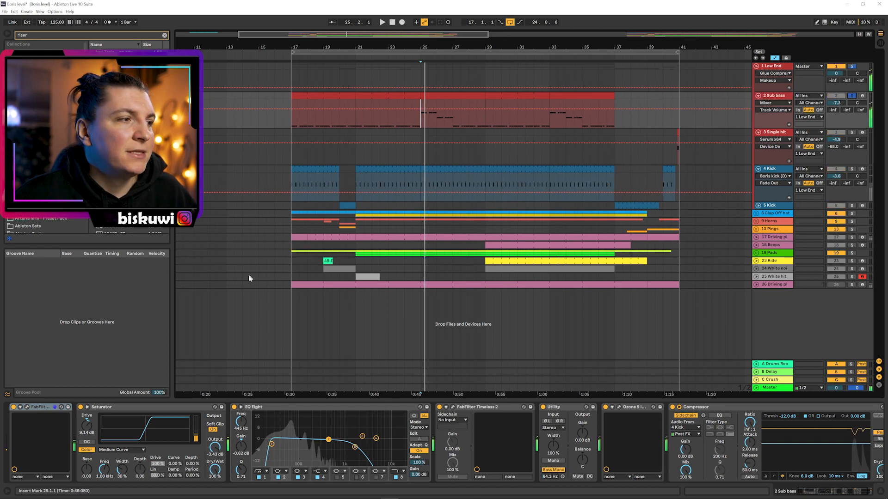
click(27, 407)
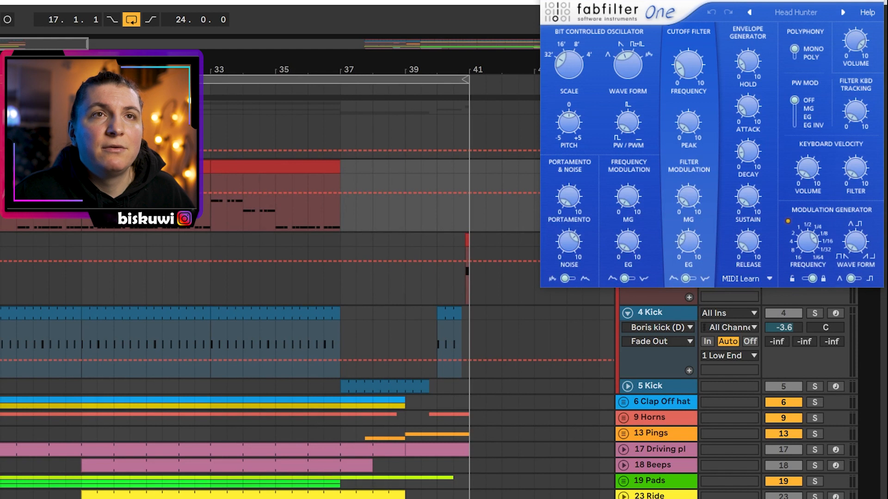
click(880, 2)
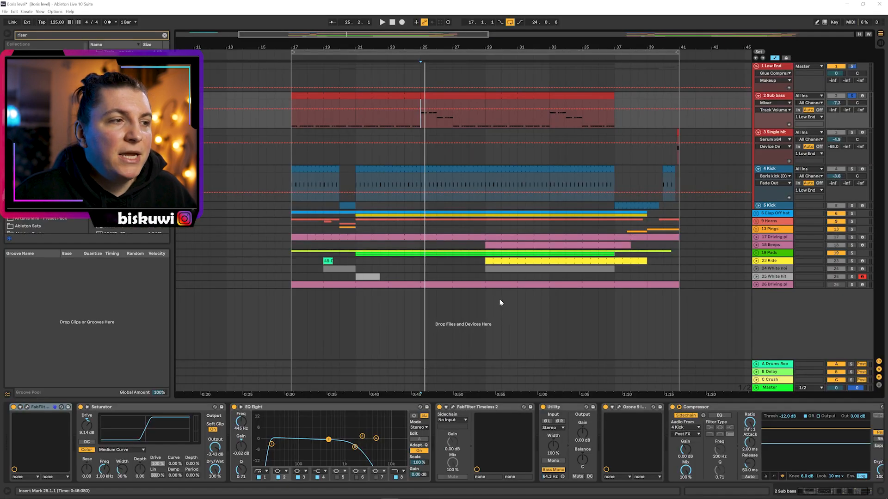
- Move FabFilter Timeless 2 directly after FabFilter One in the Sub bass device chain and review its settings
drag(497, 410, 94, 409)
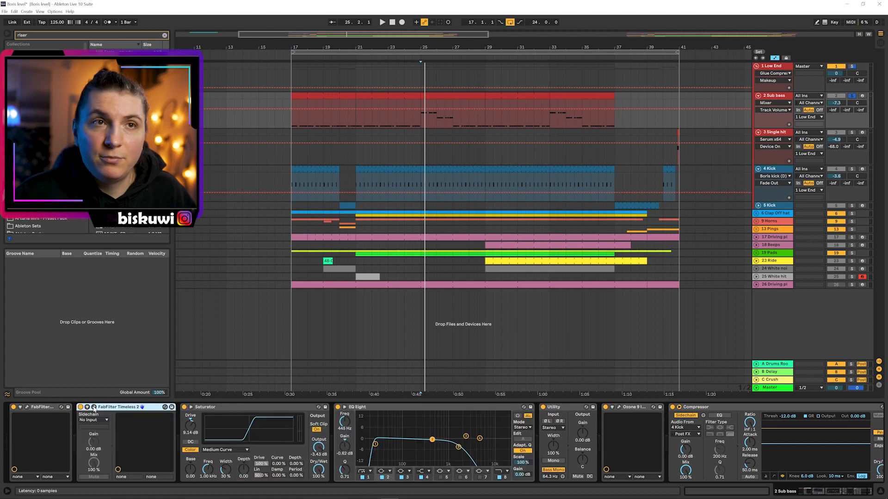
click(94, 407)
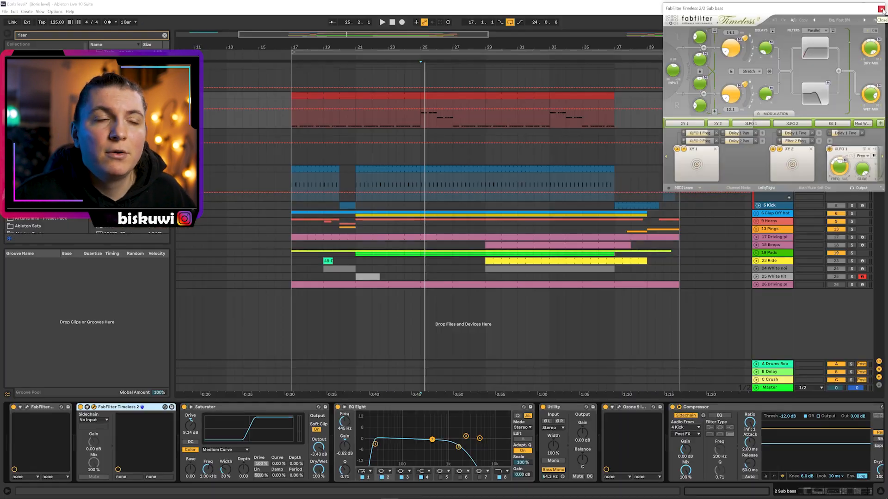
click(880, 3)
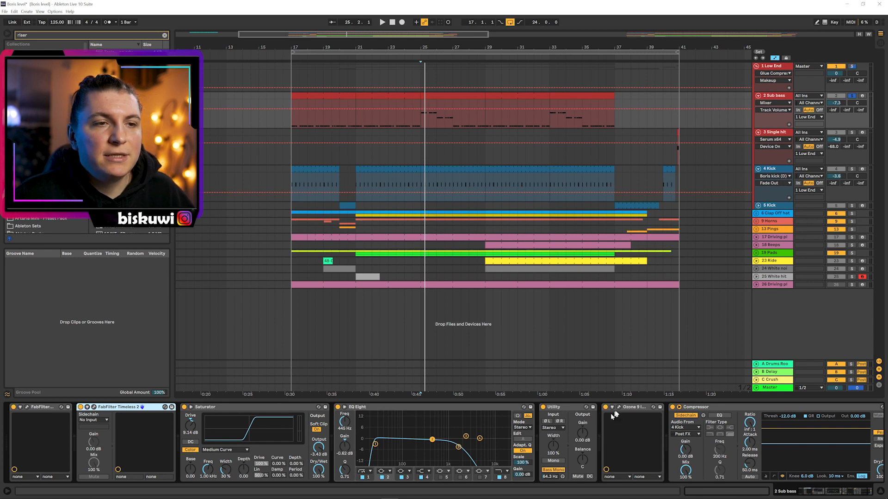
- Delete the Ozone 9 device from the Sub bass chain and play the track from bar 21
click(640, 408)
key(Delete)
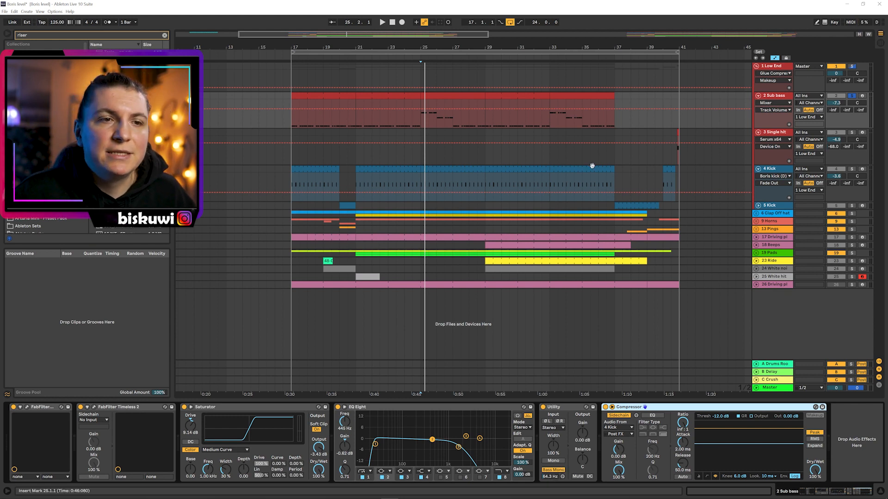
key(space)
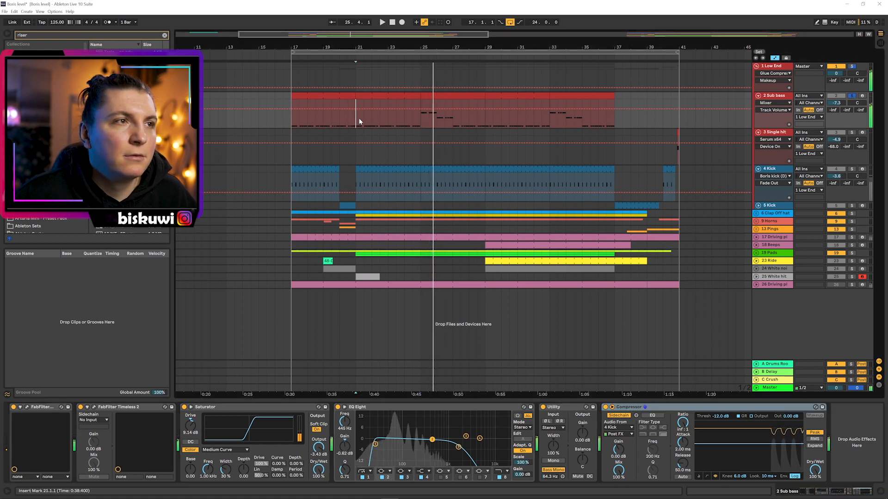
click(357, 118)
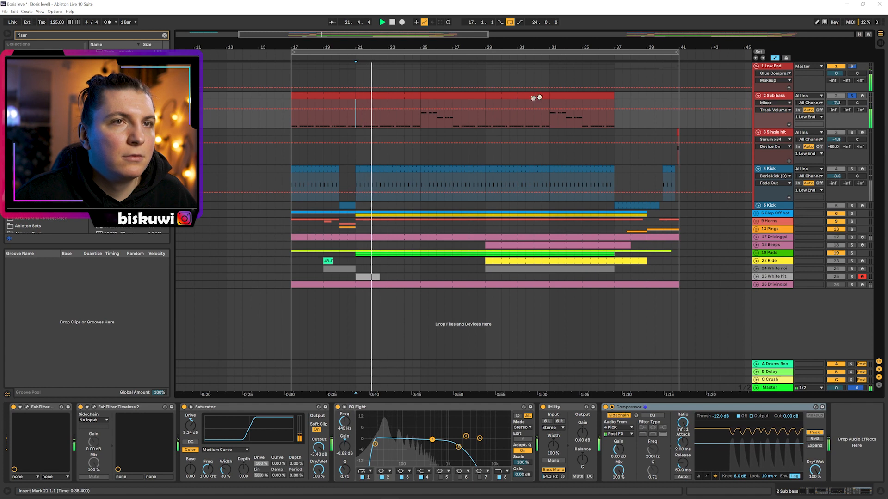
- Show the FabFilter One Attack automation on an enlarged Sub bass track and play it from bar 20
click(775, 103)
click(774, 115)
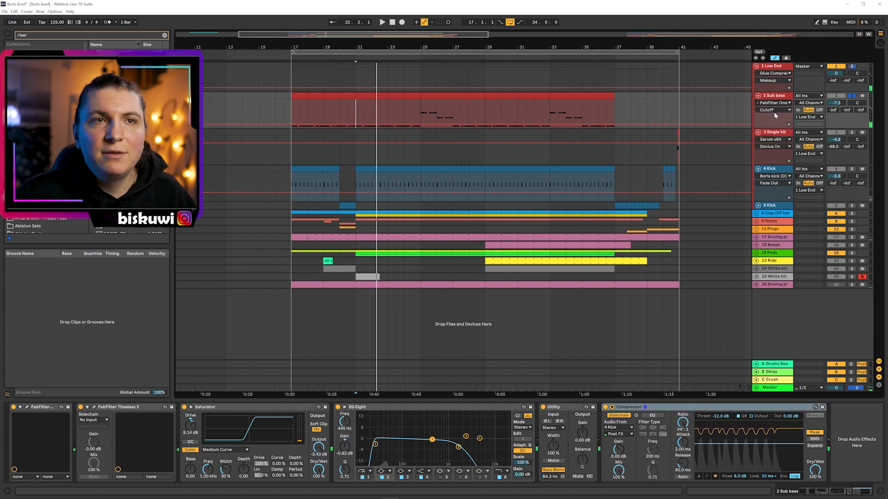
click(775, 110)
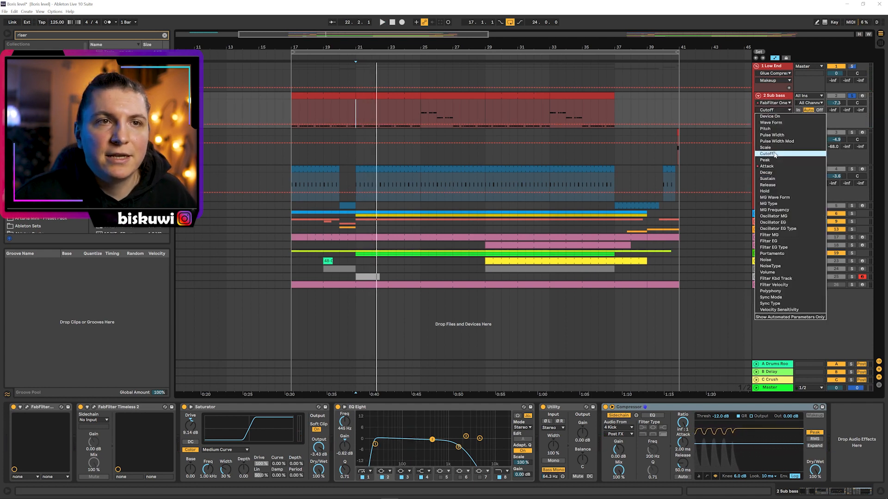
click(767, 166)
drag(767, 130, 767, 200)
drag(336, 42, 337, 66)
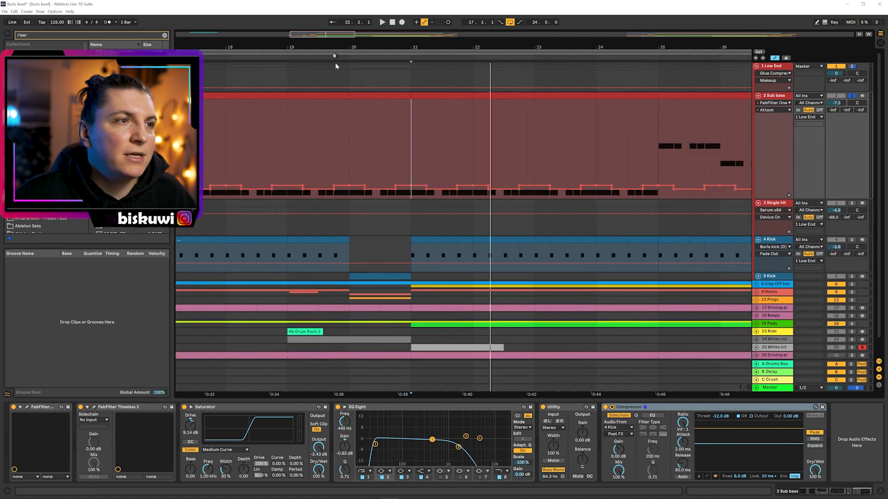
click(347, 154)
key(space)
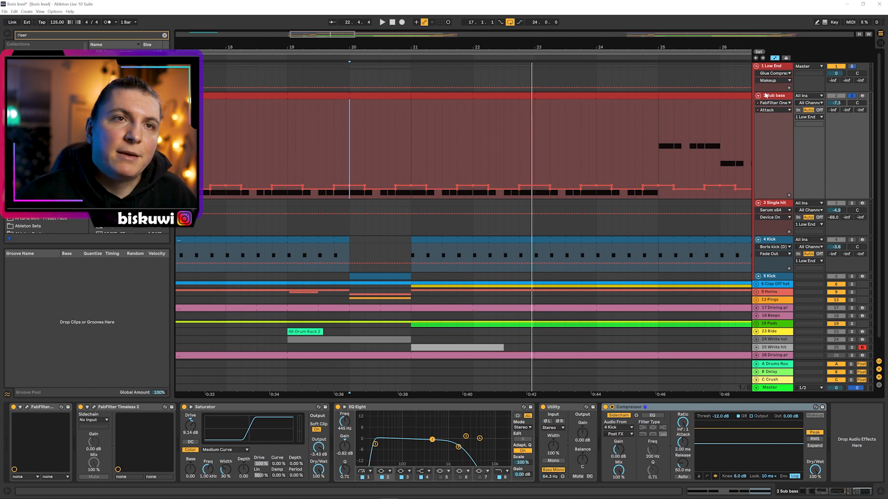
- Review the device chains of the Single hit track, the Kick track and the Low End group
drag(673, 46, 448, 47)
click(656, 211)
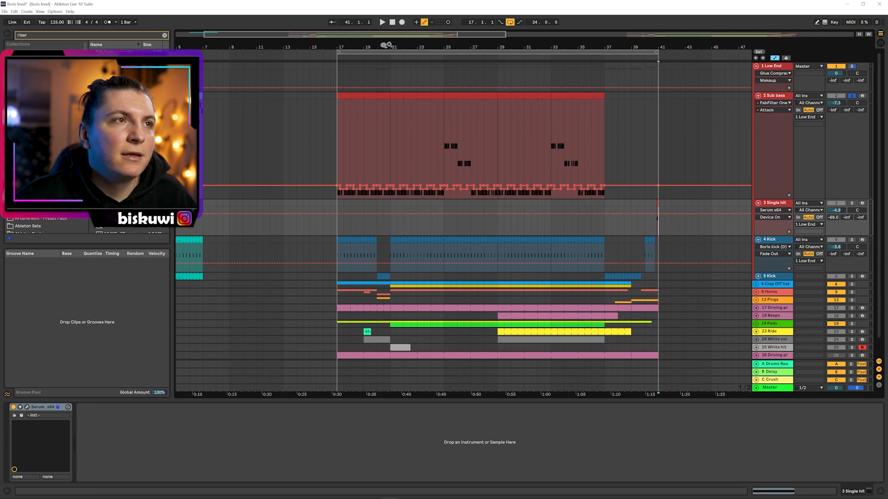
drag(384, 45, 384, 64)
click(770, 240)
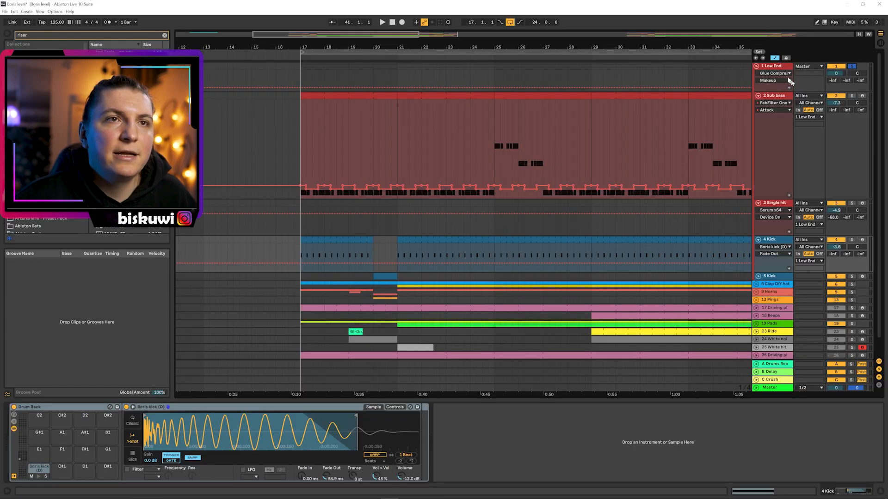
click(773, 73)
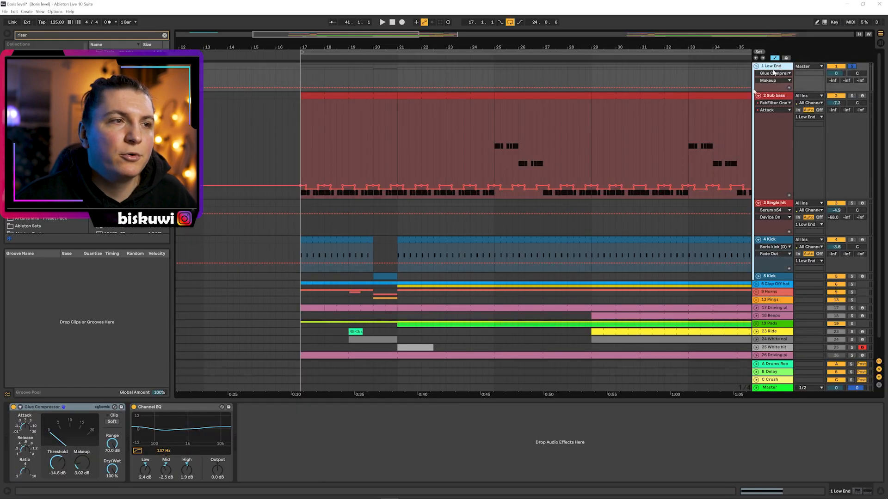
key(space)
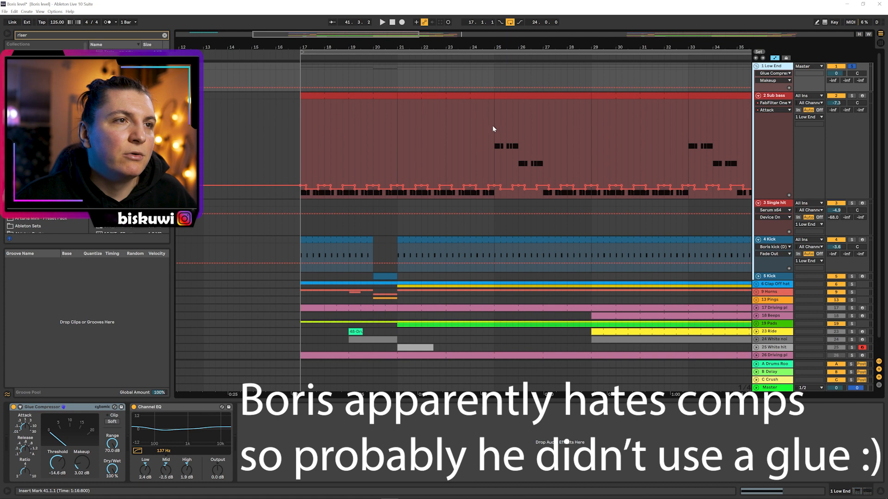
- Unfold the Clap Off hat group and audition the soloed Clap track from bar 25, including its Clap Desert sample
click(493, 126)
click(766, 68)
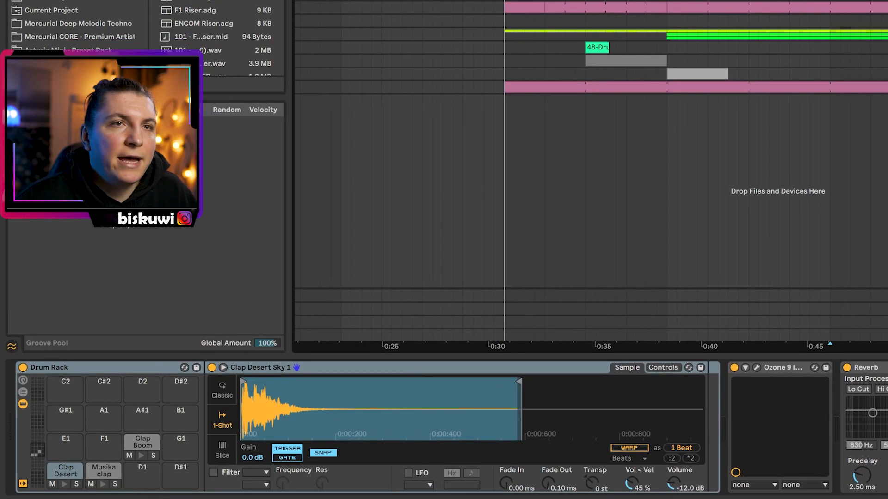
click(64, 484)
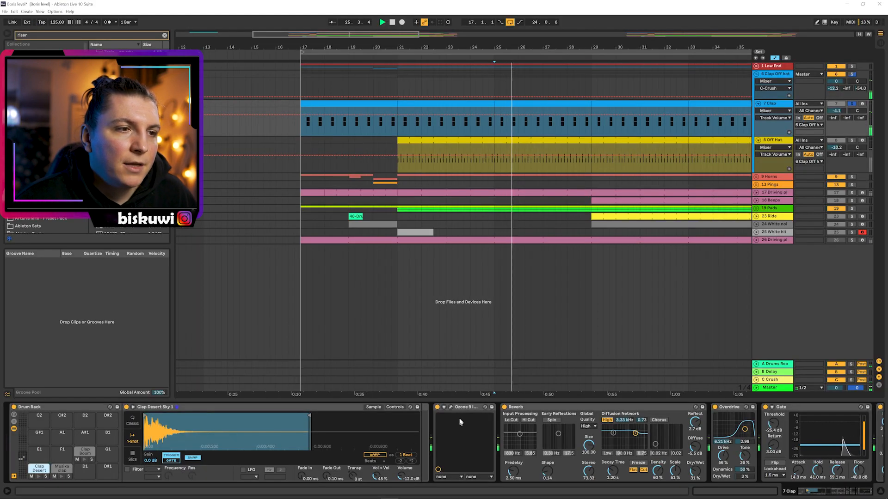
key(space)
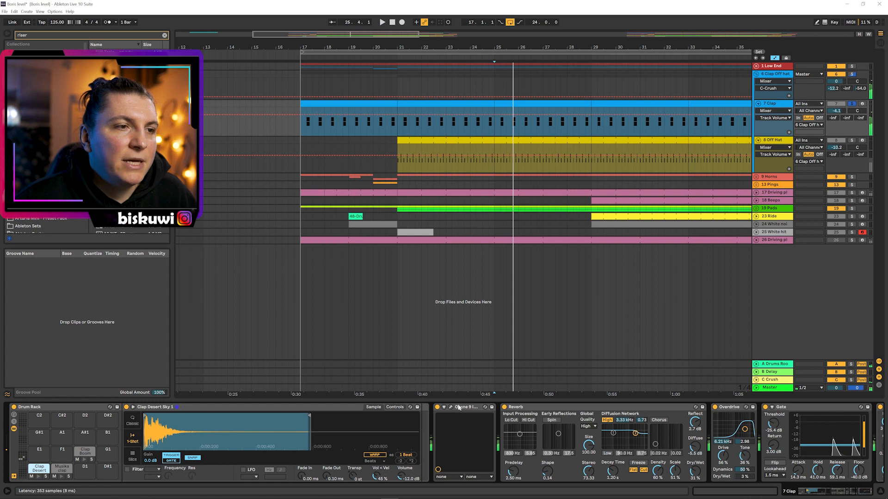
- Inspect the stereo width bands of the Ozone 9 Imager on the Clap track during playback
click(452, 407)
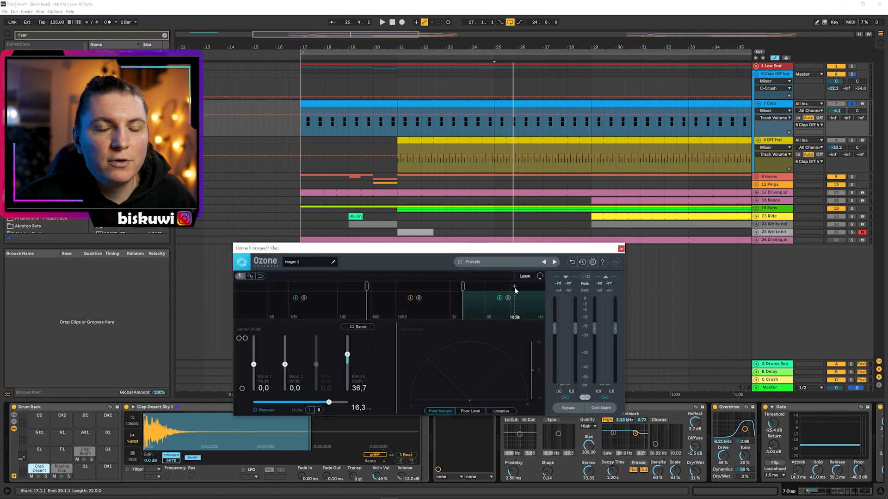
key(space)
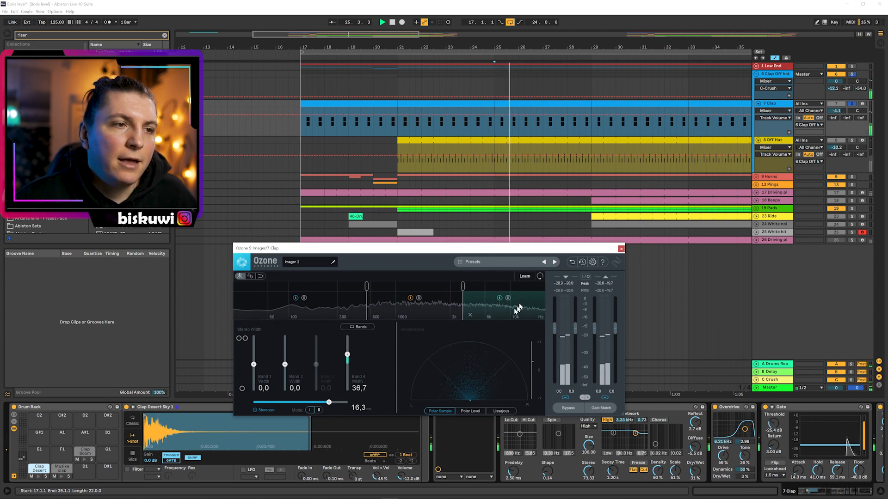
key(space)
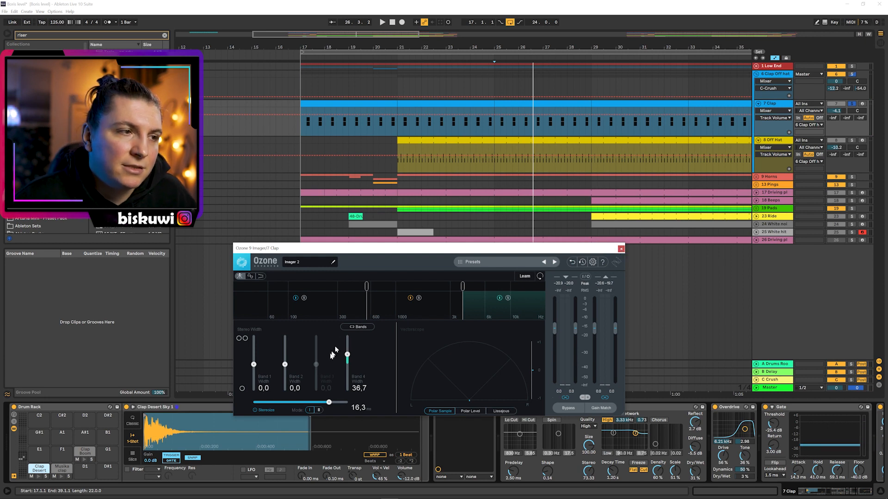
click(622, 249)
- Compare the soloed Clap track during playback with its Gate bypassed and re-enabled
drag(810, 491, 842, 491)
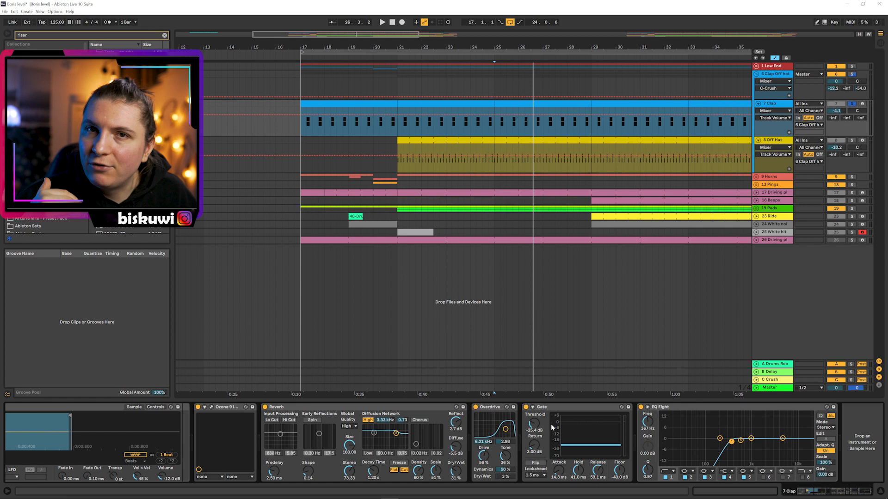
key(space)
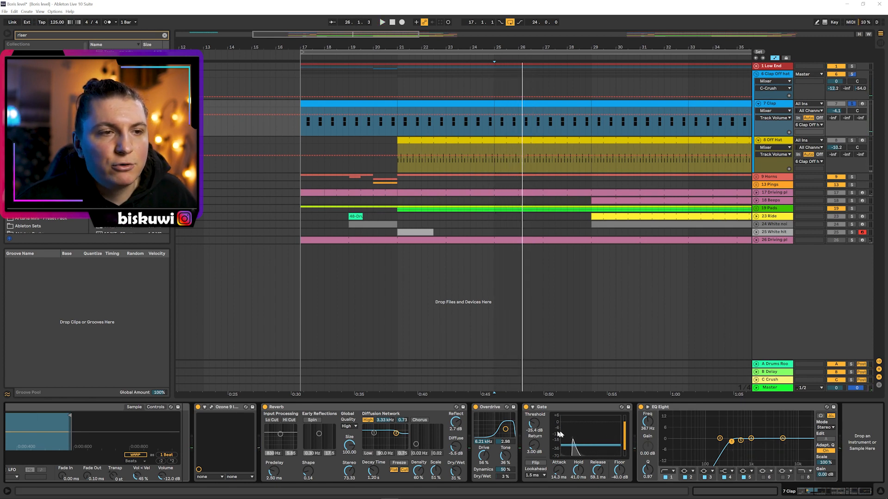
click(526, 407)
key(space)
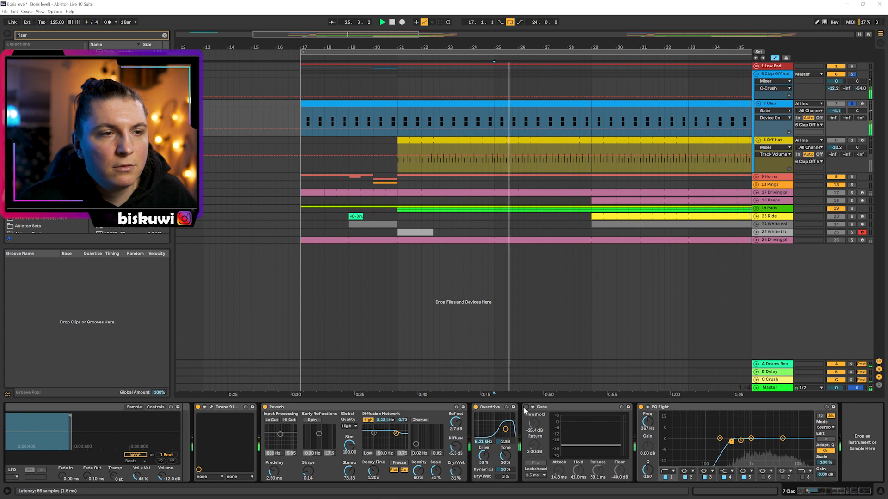
click(525, 407)
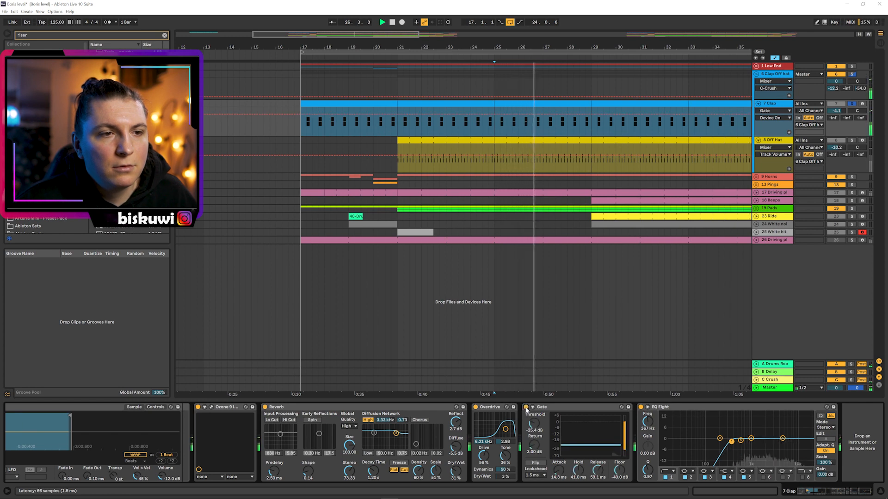
key(space)
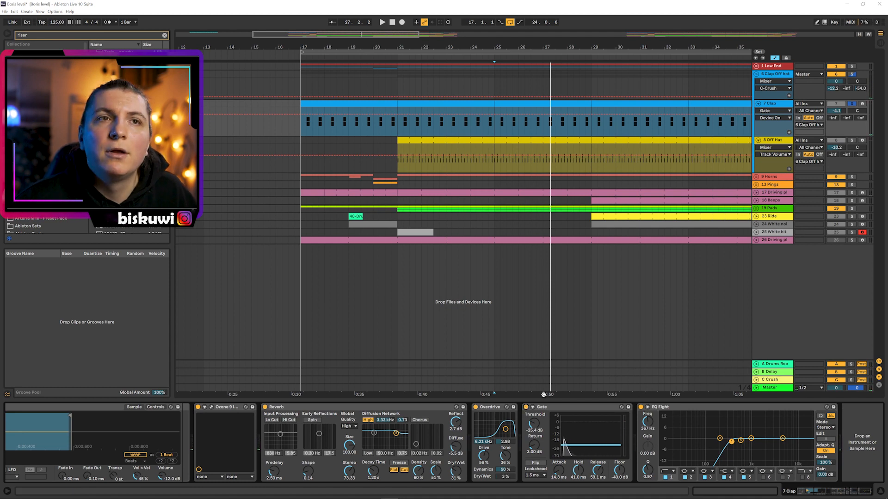
key(space)
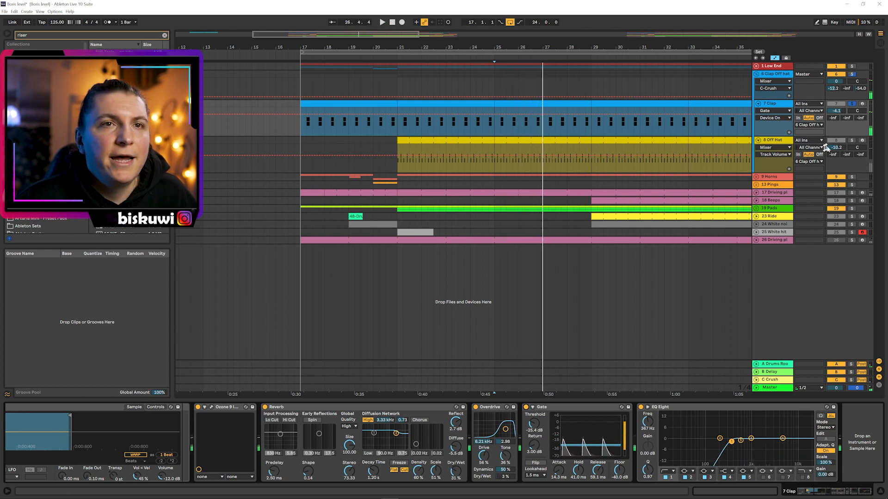
- Solo the Off Hat track, examine the notes and velocities of its bar 21 clip, and audition it from there
click(778, 145)
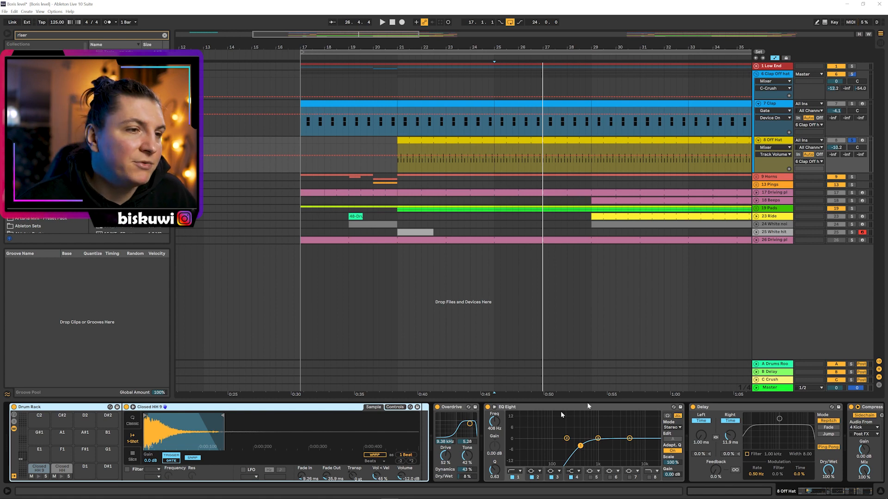
double_click(418, 139)
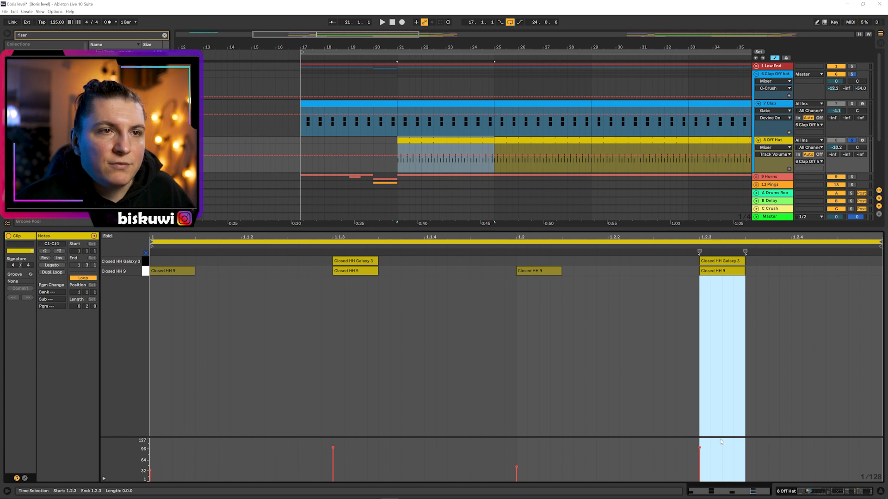
key(shift+Tab)
key(space)
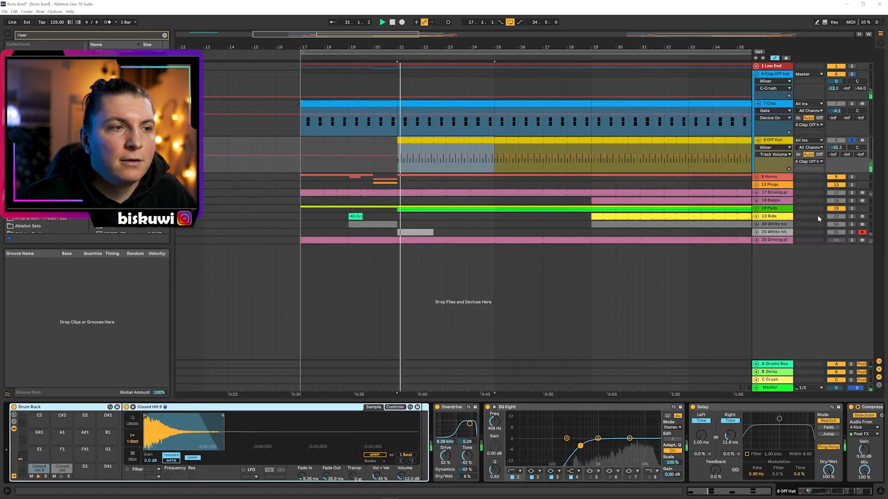
key(space)
- Compare the Off Hat track with its Delay bypassed and re-enabled, and play it with the sidechained Compressor in view
key(space)
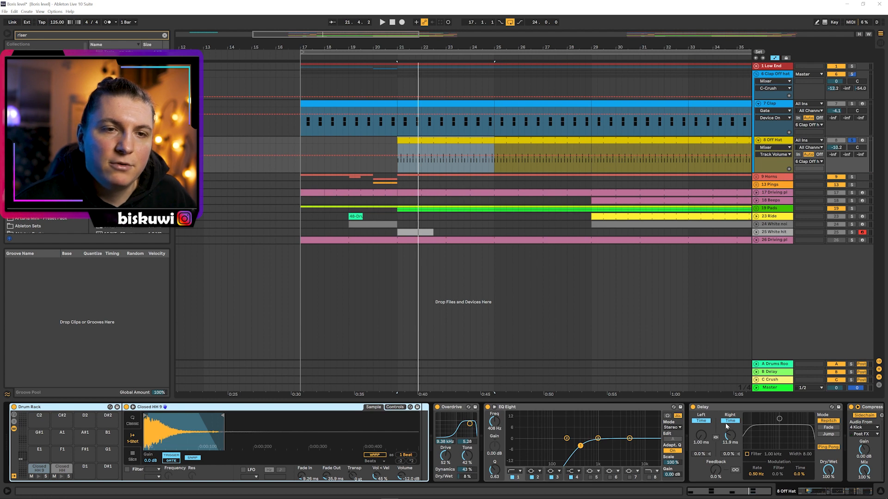
click(693, 407)
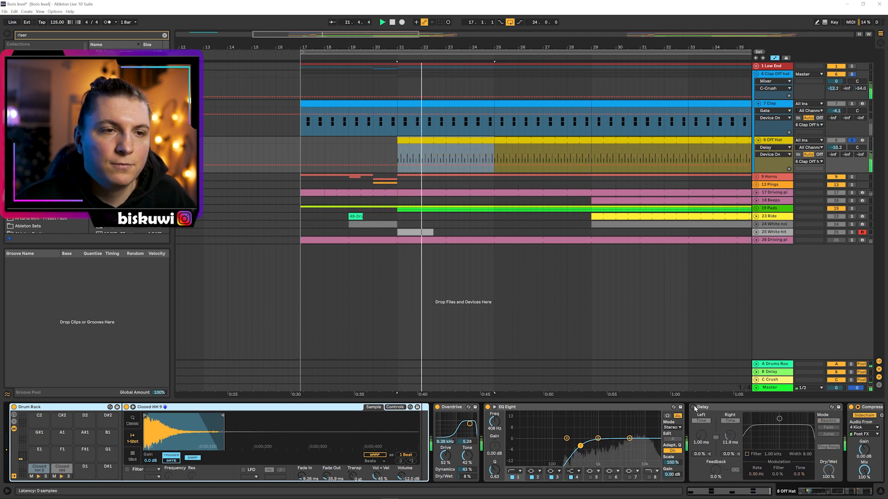
click(693, 408)
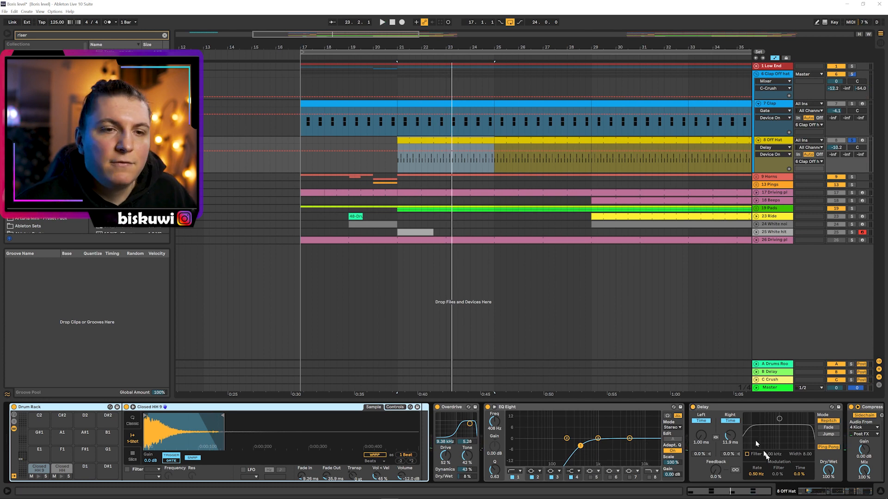
drag(816, 493, 842, 494)
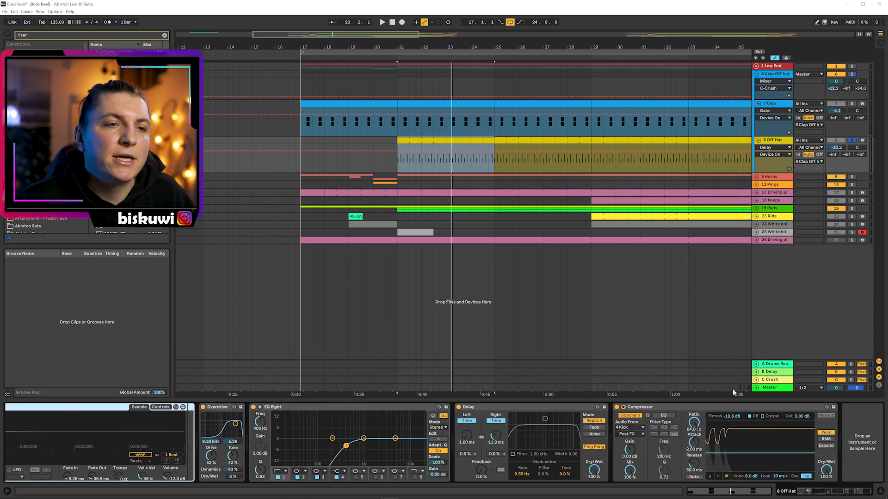
key(space)
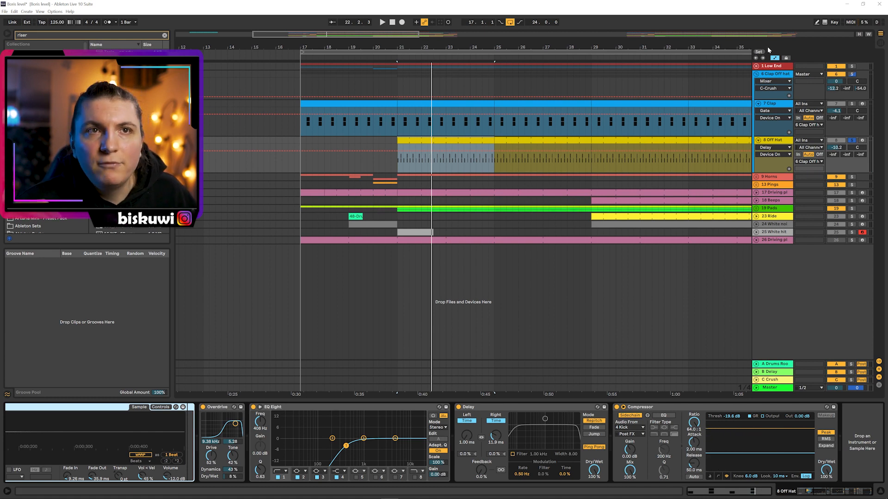
- Play the Low End group together with the Off Hat track from bar 21, and fold the Low End and Clap Off hat groups
click(756, 75)
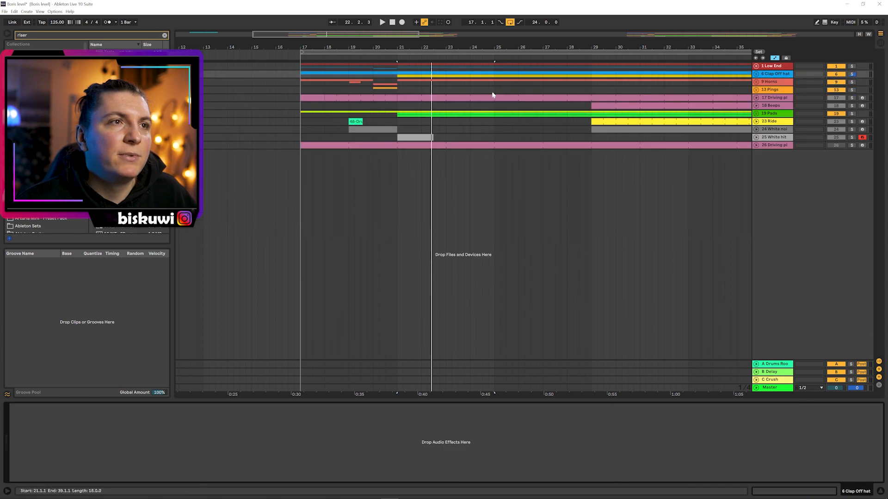
drag(498, 80, 411, 64)
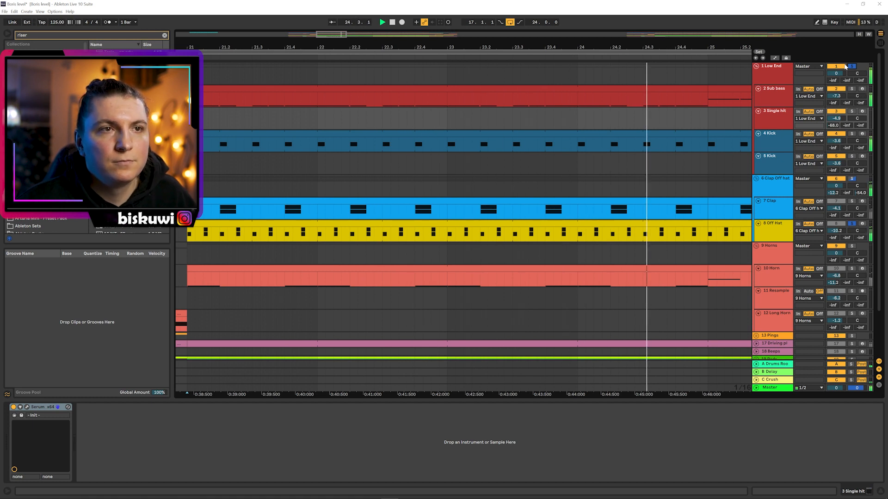
click(756, 66)
click(757, 74)
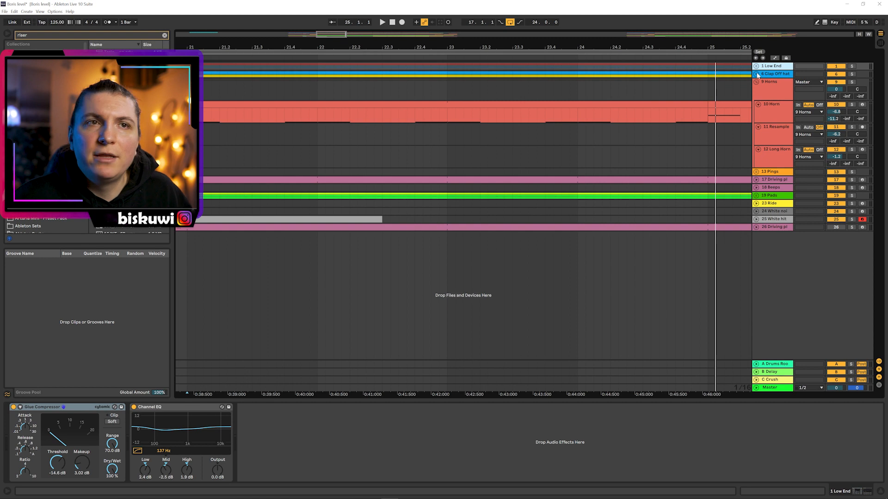
- Solo the Horn track in the Horns group and audition it from bar 21
drag(565, 48, 557, 21)
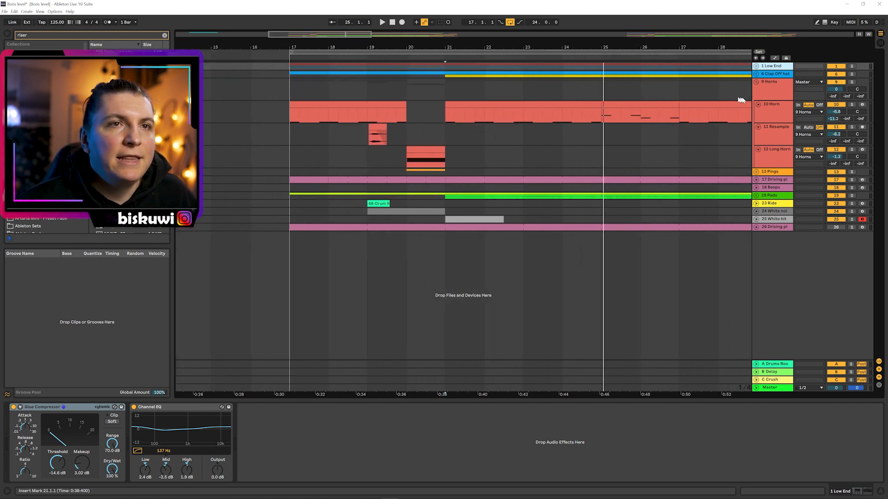
click(852, 105)
click(447, 115)
key(space)
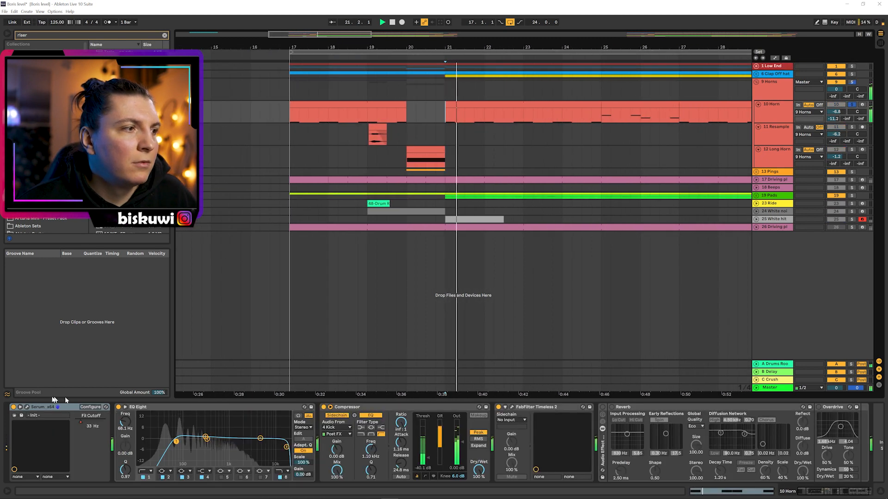
key(space)
- Examine the oscillators and effects of the Horn track's Serum, comparing the sound with its distortion bypassed and re-enabled
click(26, 408)
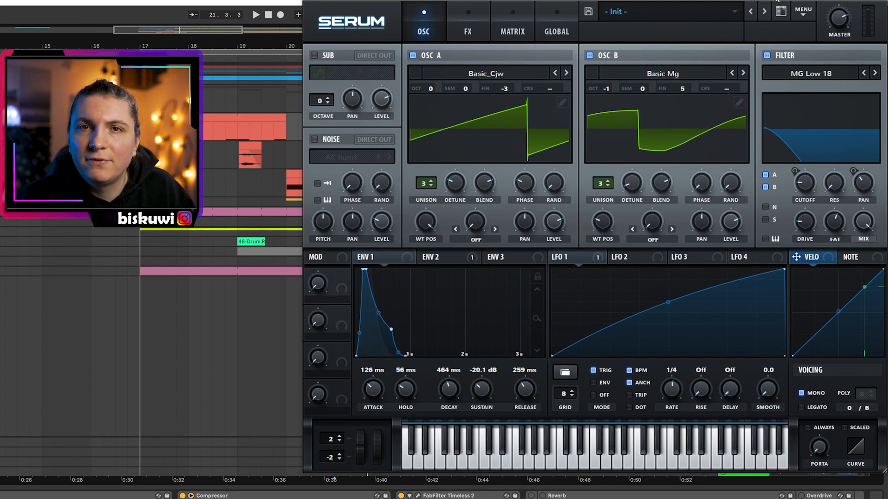
key(space)
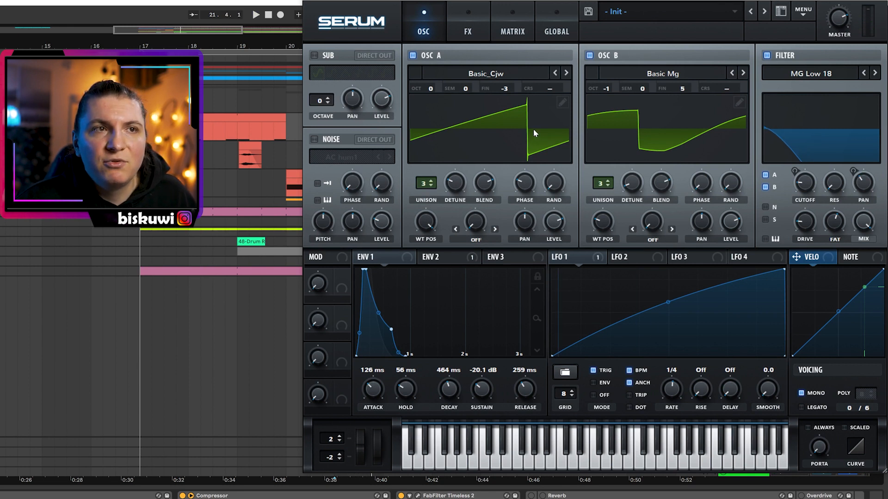
click(464, 23)
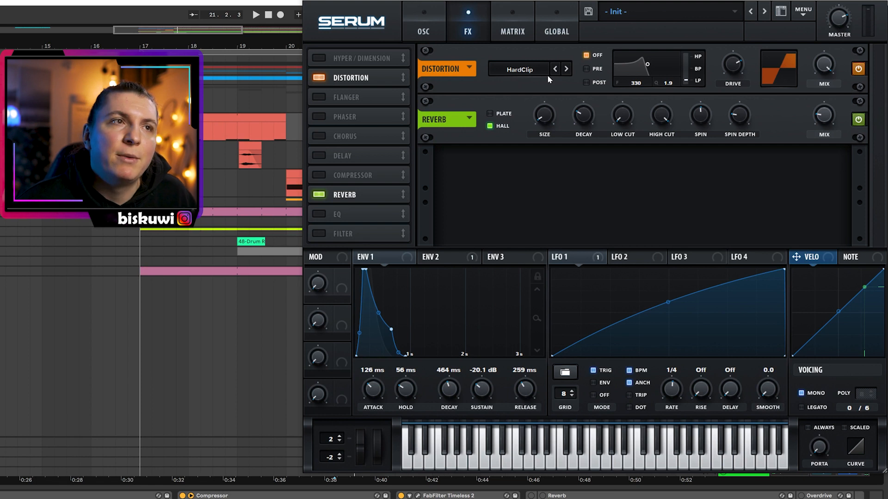
click(318, 78)
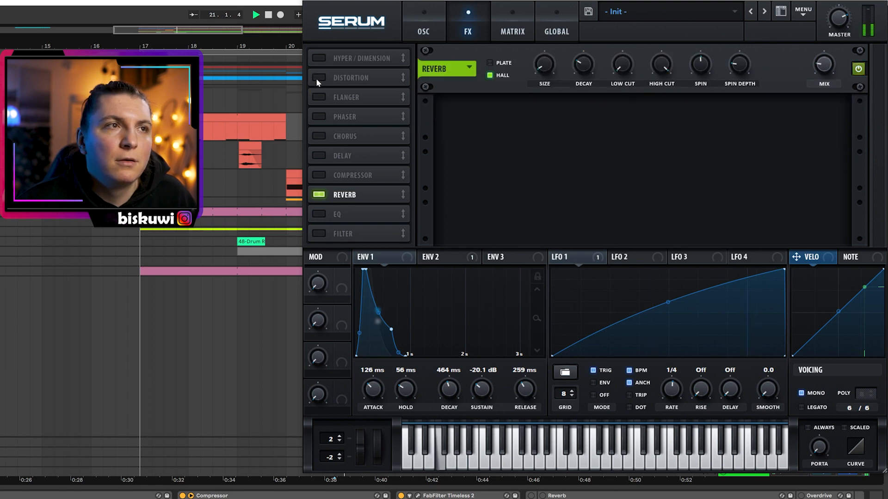
click(317, 79)
key(space)
click(883, 2)
key(space)
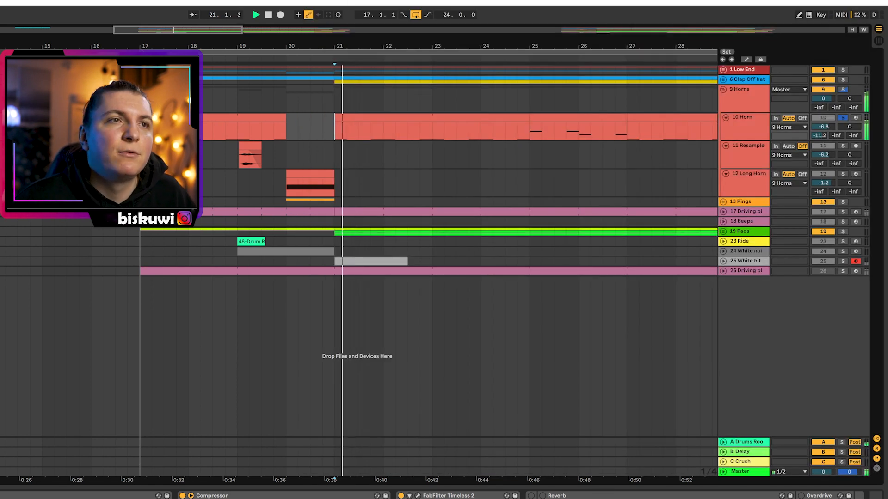
- Show the Horn track's Fil Cutoff automation across bars 17 to 41 and play the arrangement
drag(275, 47, 275, 24)
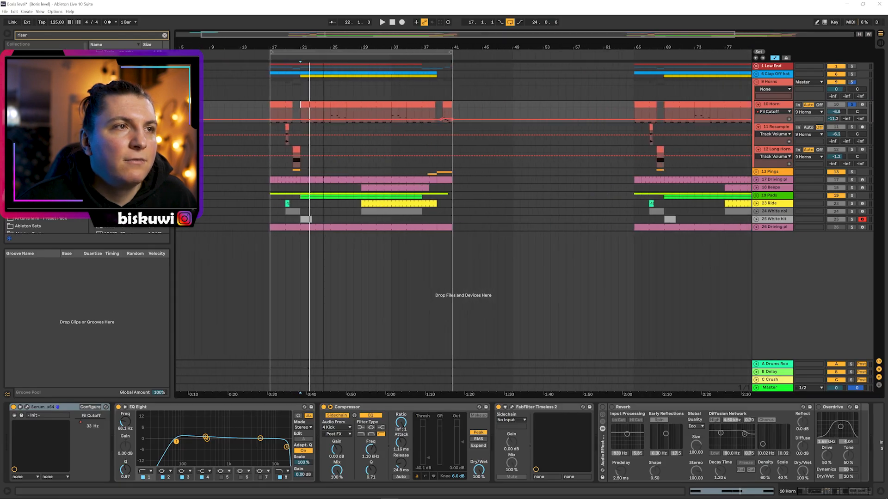
drag(319, 47, 349, 67)
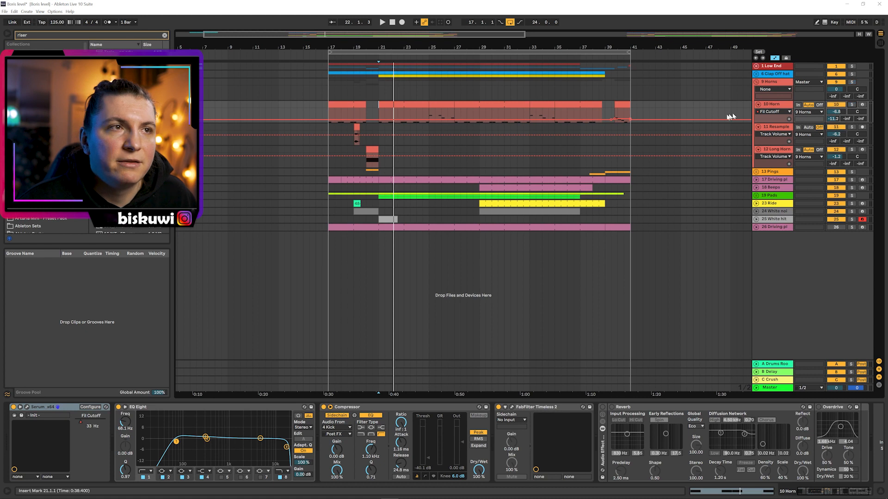
key(space)
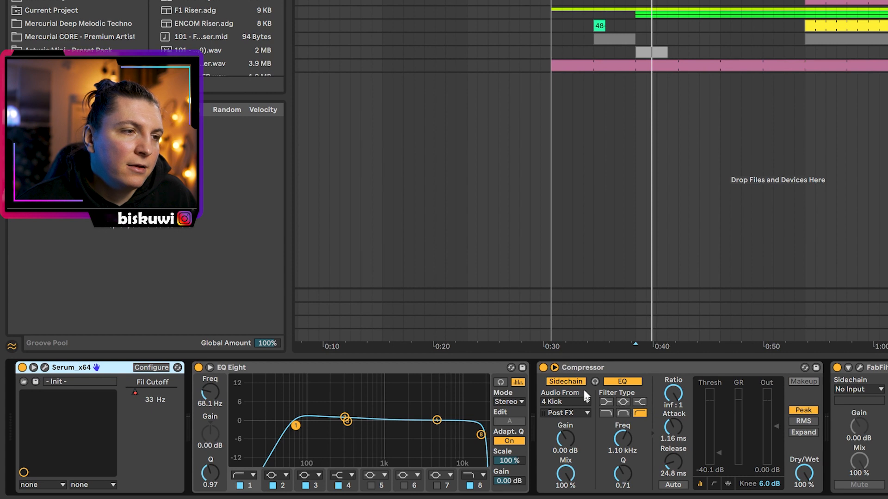
- Turn on sidechain listening in the Horn track's Compressor and observe its gain reduction meter during playback
click(595, 382)
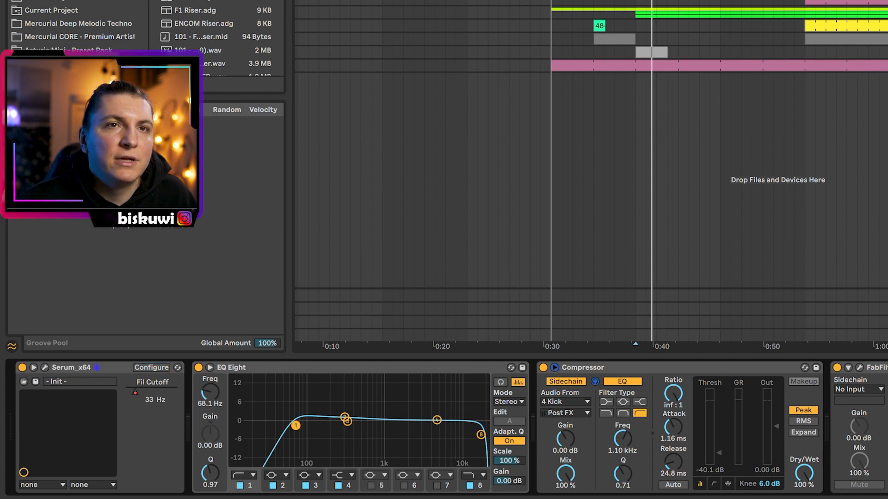
key(space)
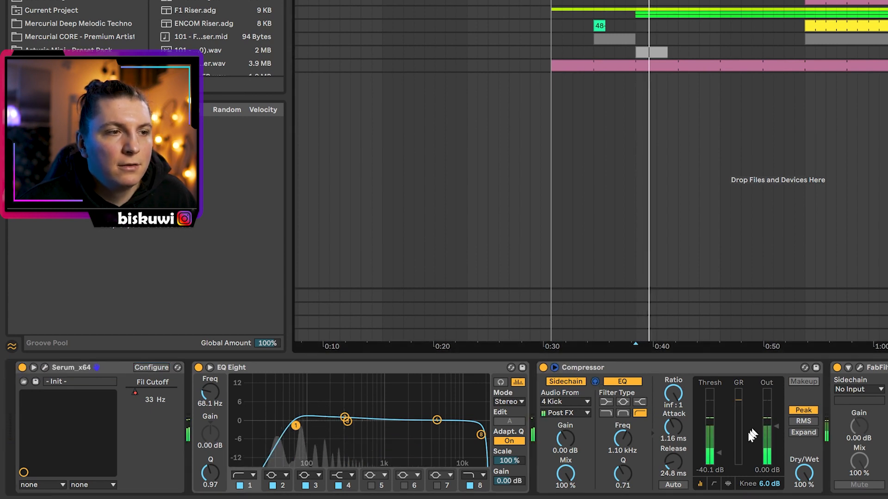
key(space)
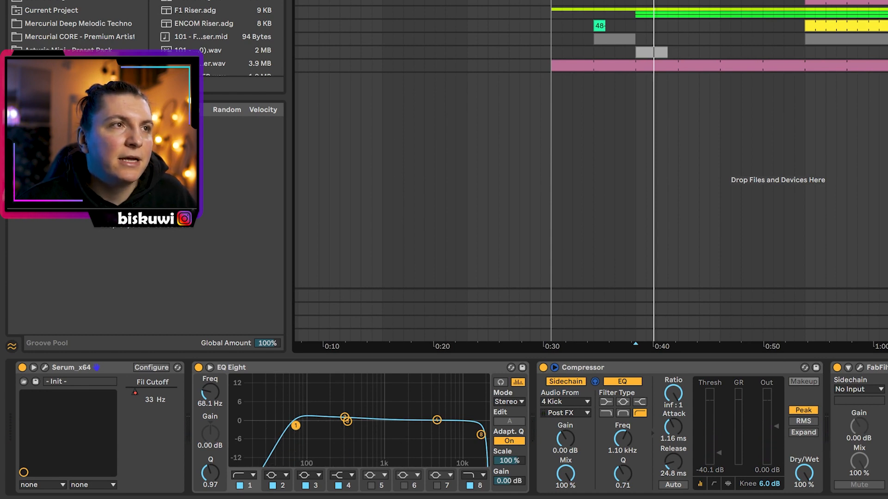
- Audition the resampled horn clip at bar 19, both soloed and together with the whole Horns group
scroll(606, 181, up, 5)
key(space)
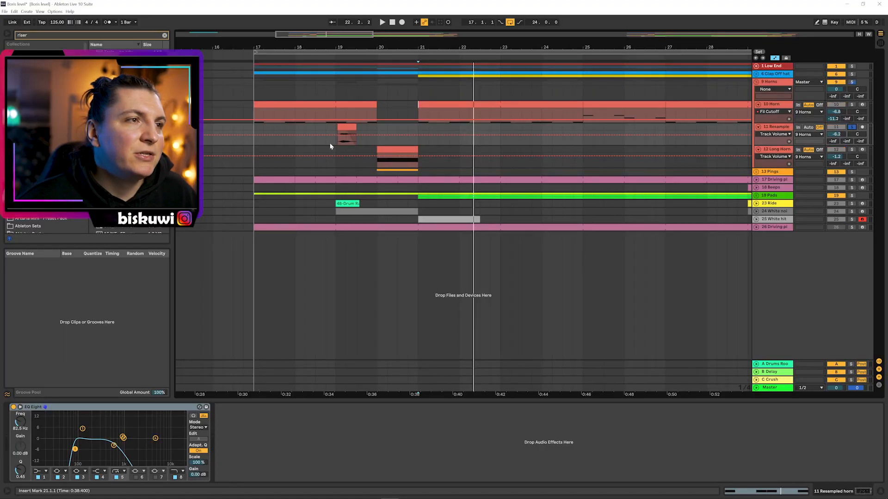
click(327, 139)
key(space)
key(space)
key(space)
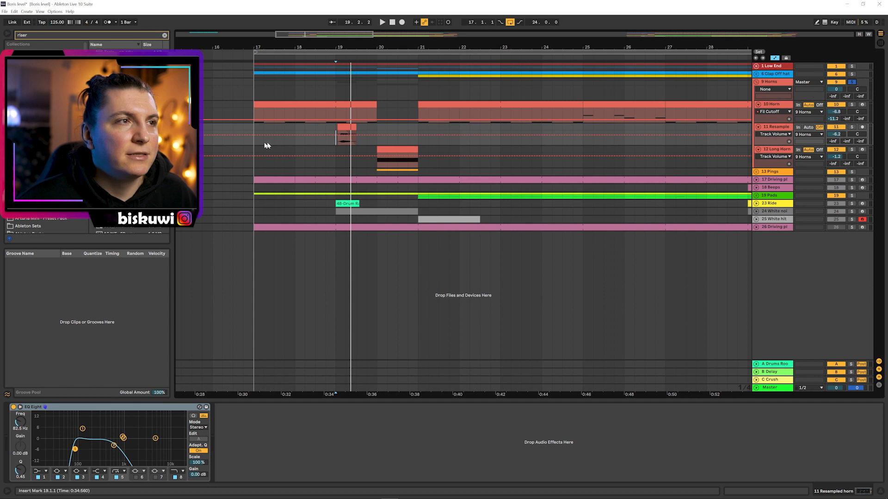
key(space)
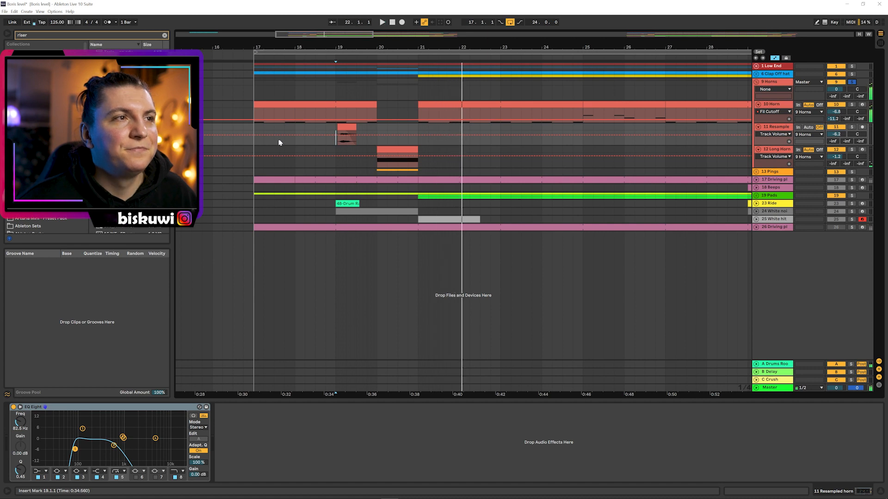
- Review the Long Horn track's Serum and device chain, and audition its clip at bar 20
click(779, 150)
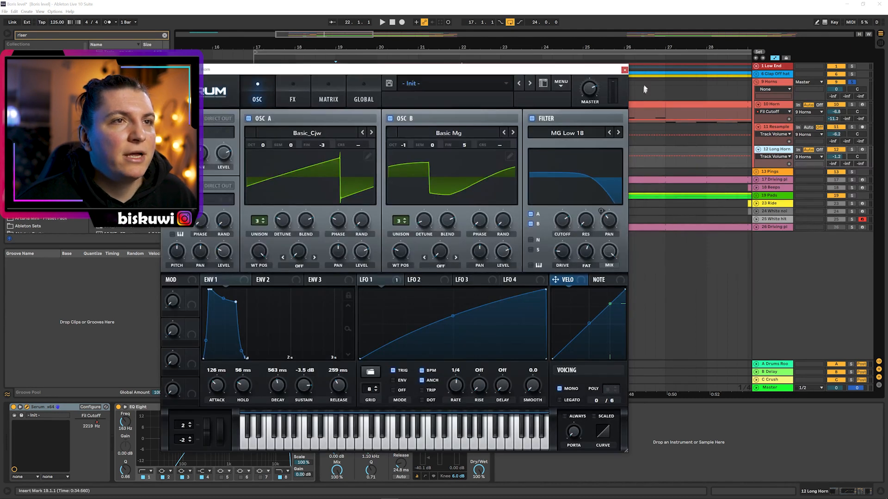
click(624, 70)
click(374, 164)
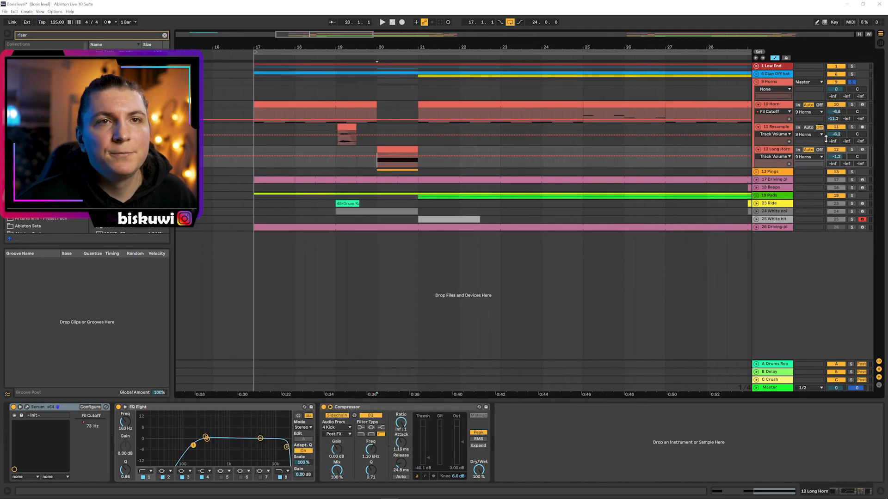
key(space)
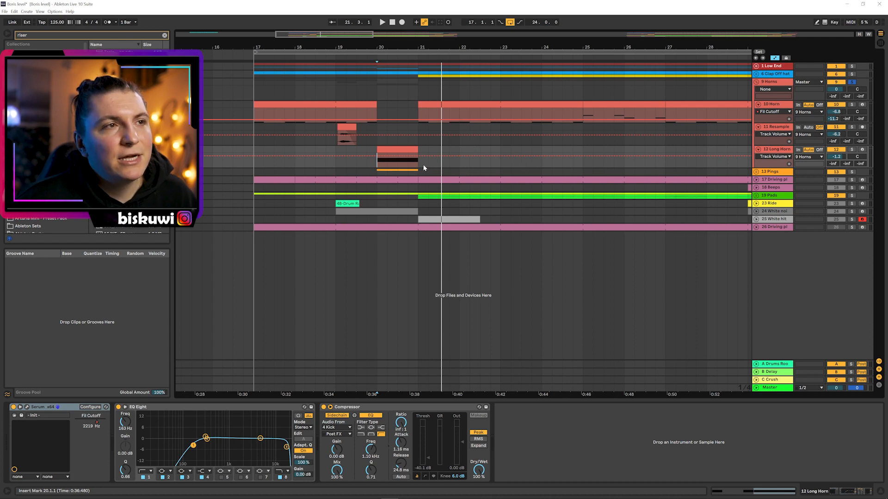
key(space)
- Collapse the Horns group and play the soloed low end, clap and hats, and horns together from bar 17
drag(426, 163, 256, 104)
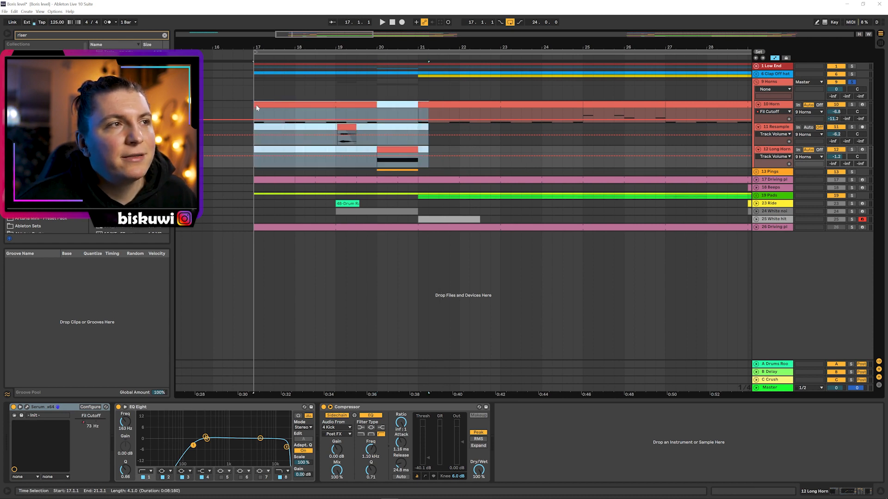
click(257, 104)
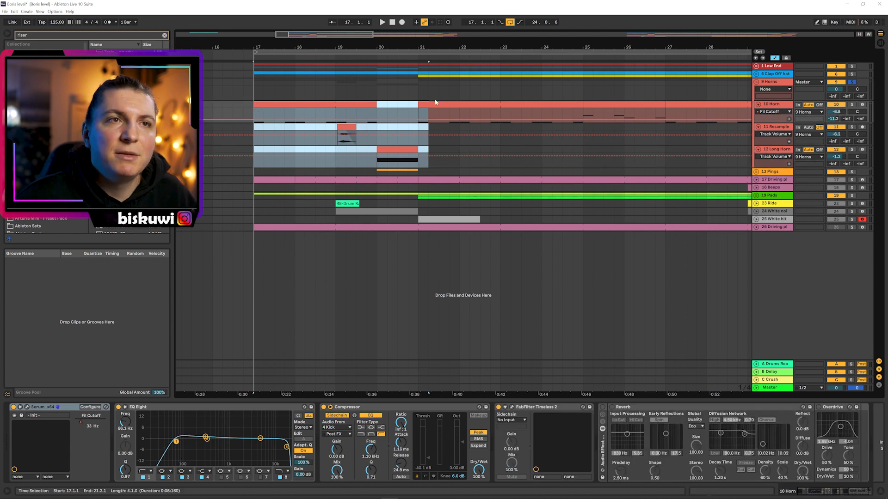
click(757, 82)
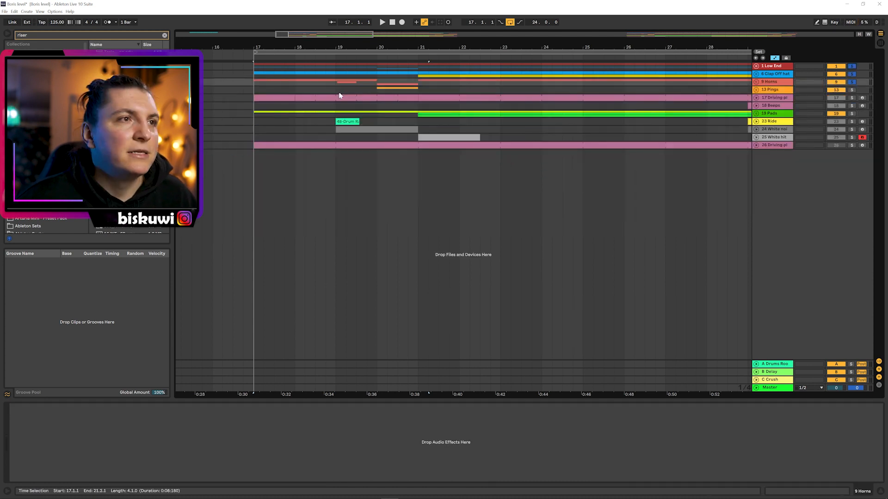
key(space)
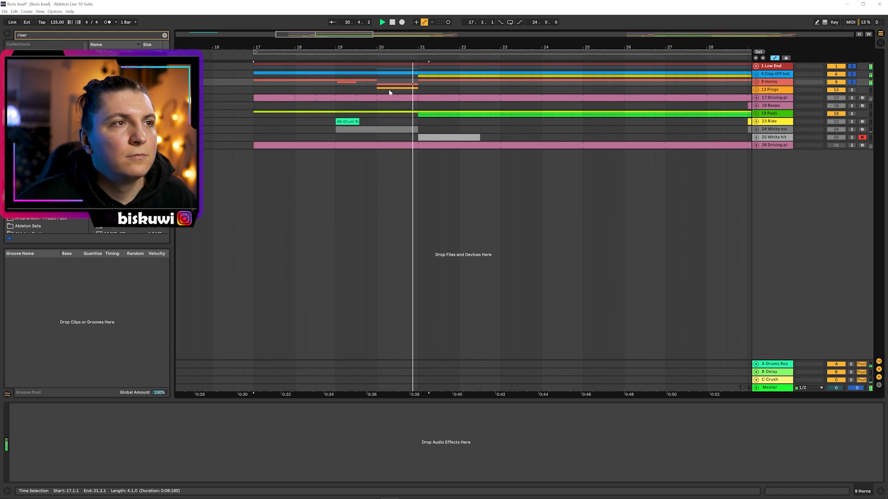
- Solo the Pings group, show its clips across the arrangement and audition the reverse pings clip at bar 20
click(851, 90)
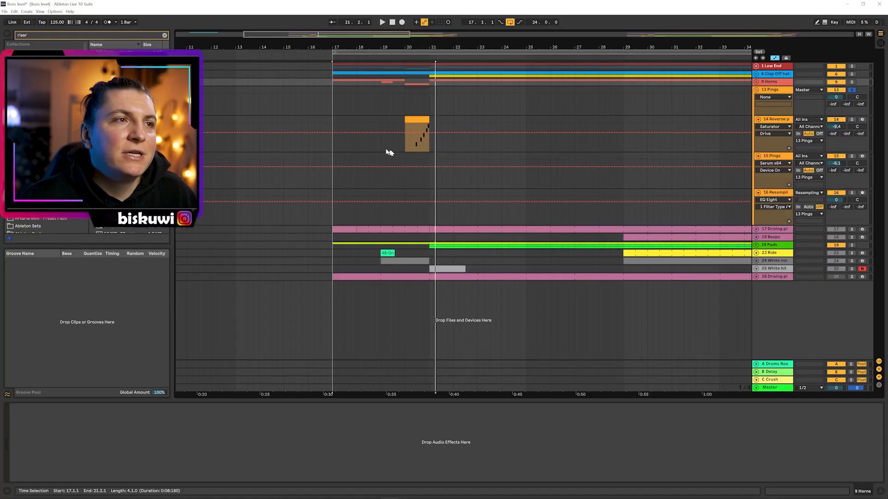
click(411, 147)
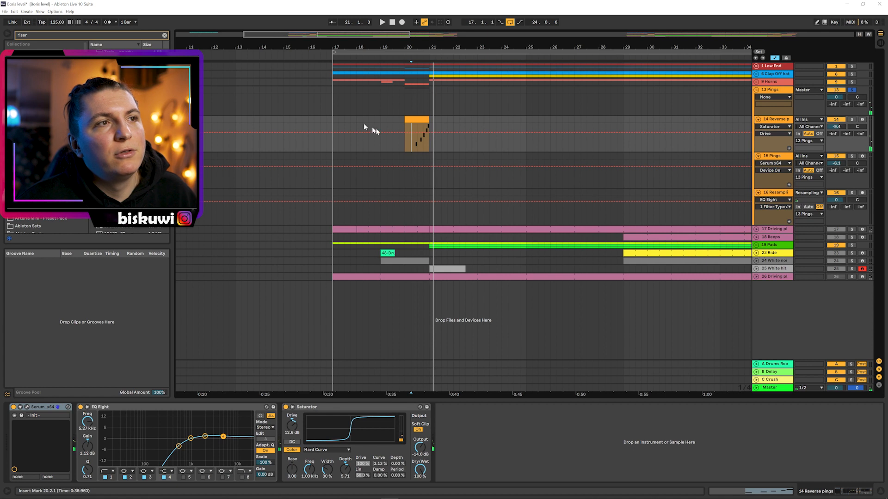
key(minus)
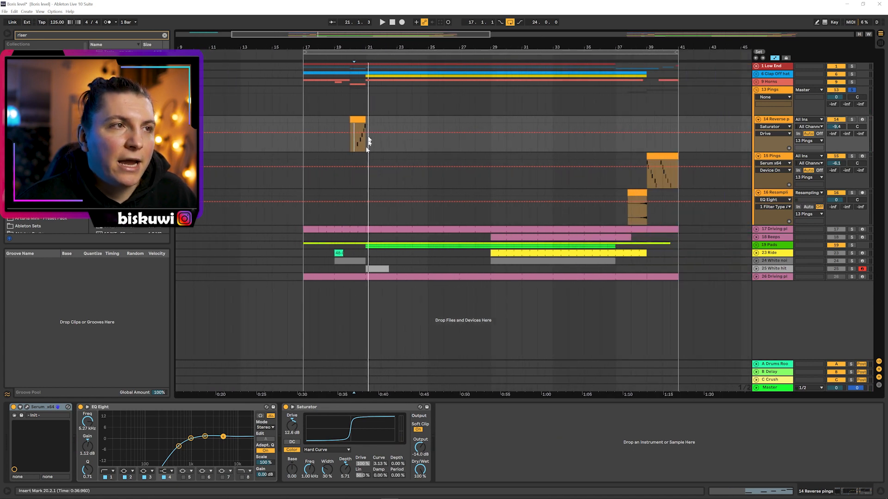
click(647, 180)
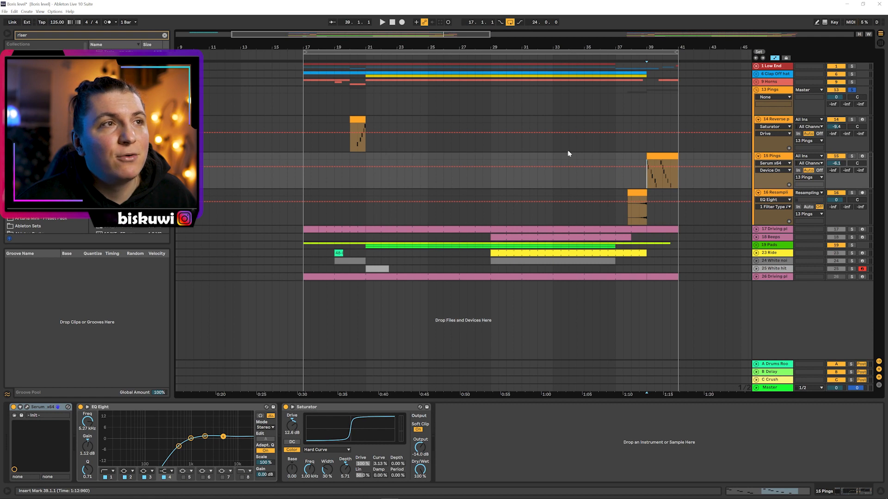
key(space)
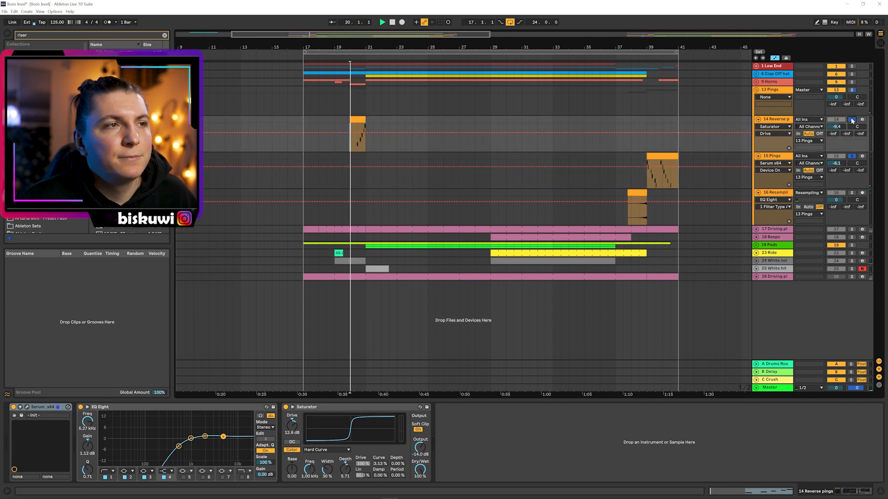
key(space)
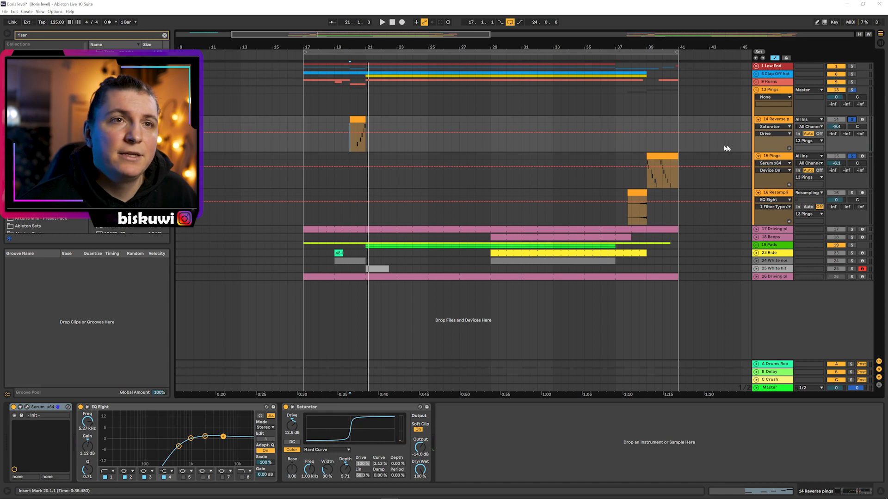
- Examine the Pings track's Serum, covering its oscillator, noise, filter, Env 2 and effects rack
click(775, 156)
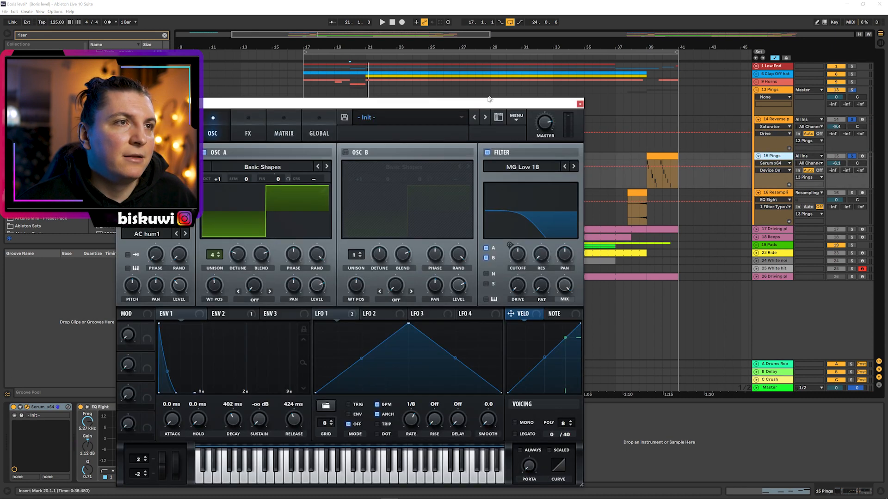
drag(489, 99, 788, 5)
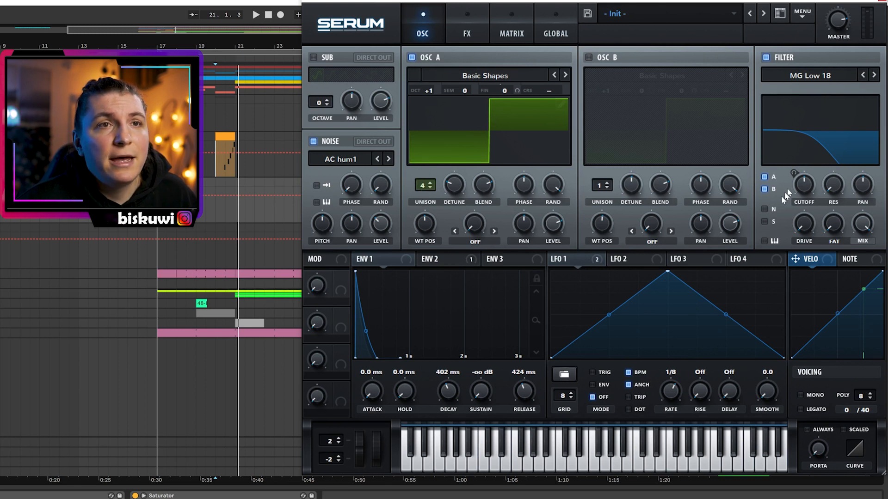
click(438, 261)
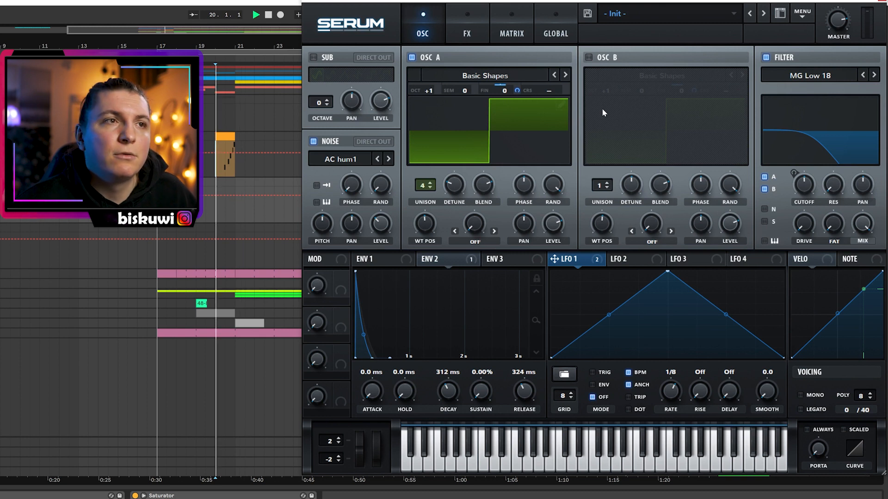
click(466, 31)
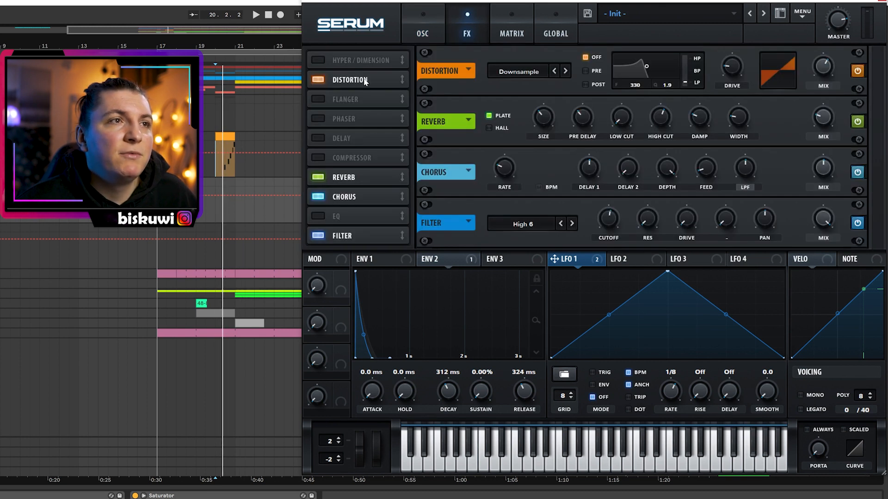
click(881, 1)
- Audition the Pings clip at bar 39, both alone and with the resampled reverse clip leading into it
click(587, 209)
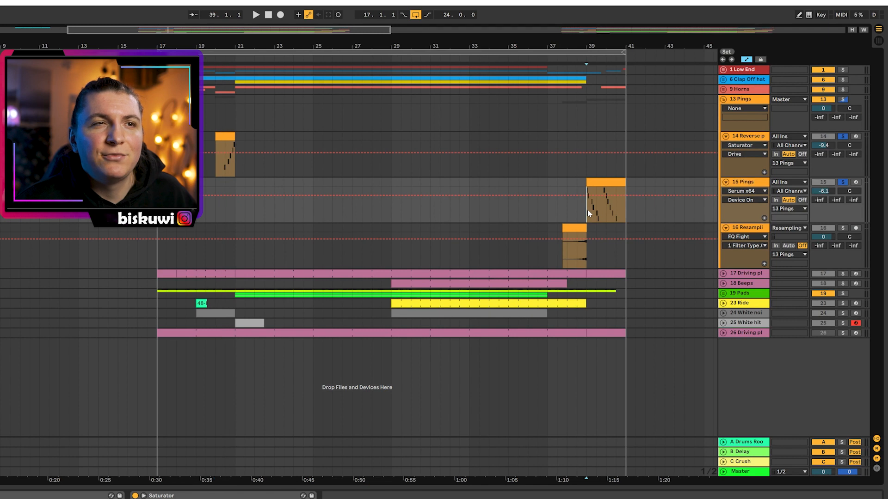
key(space)
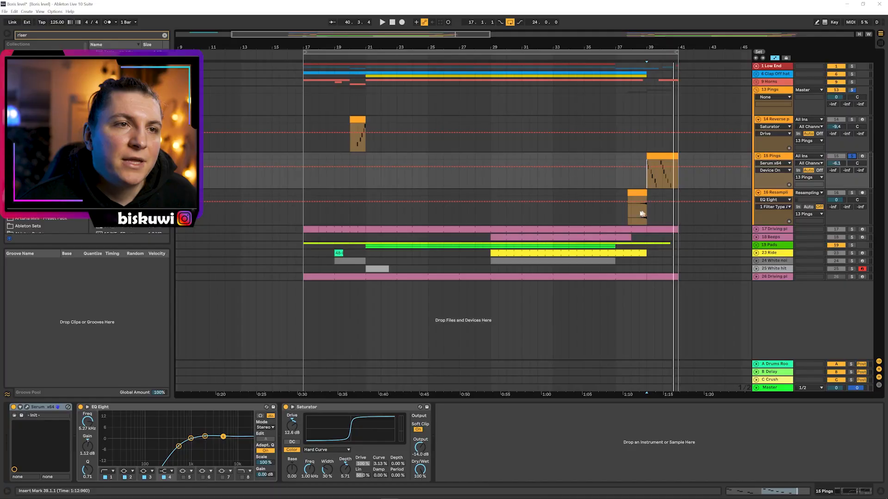
click(630, 216)
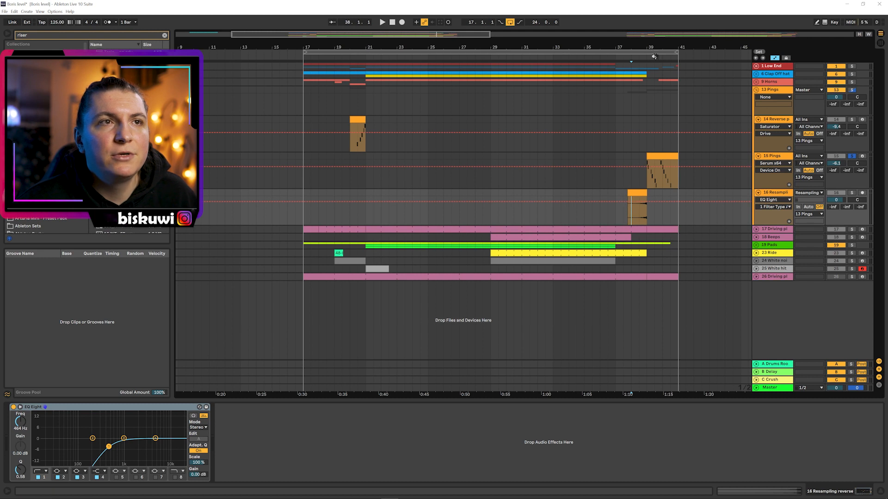
drag(654, 57, 610, 200)
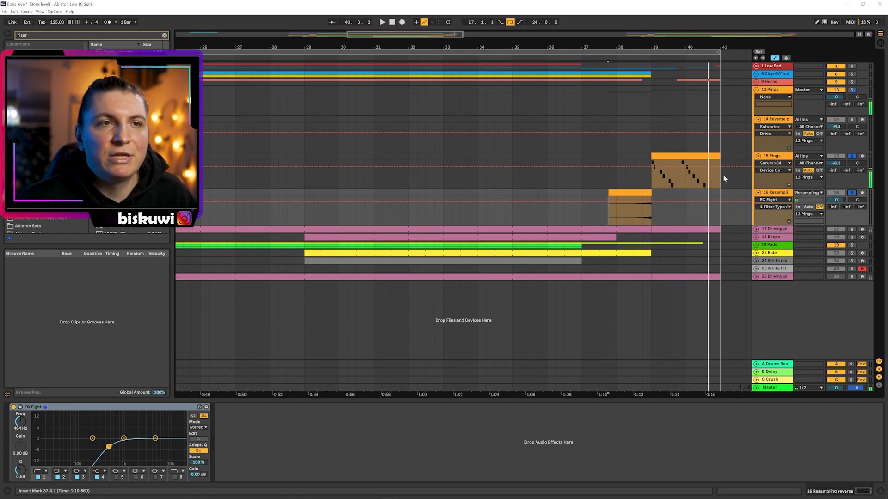
- Solo the first Driving plucks track and play its repeating notes from bar 18
drag(497, 43, 497, 23)
click(852, 99)
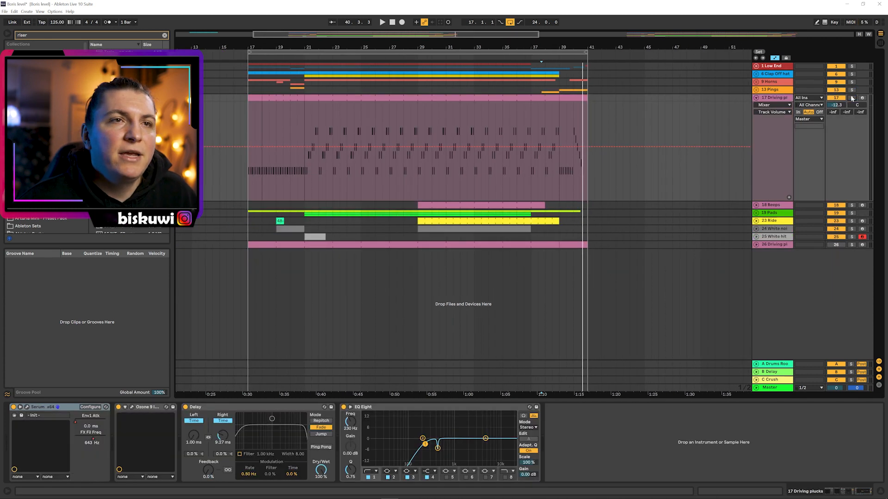
drag(265, 45, 261, 151)
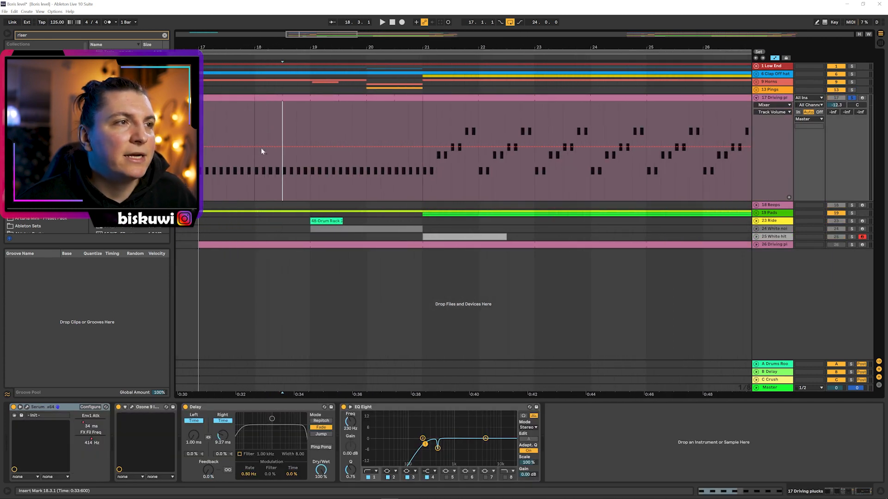
key(space)
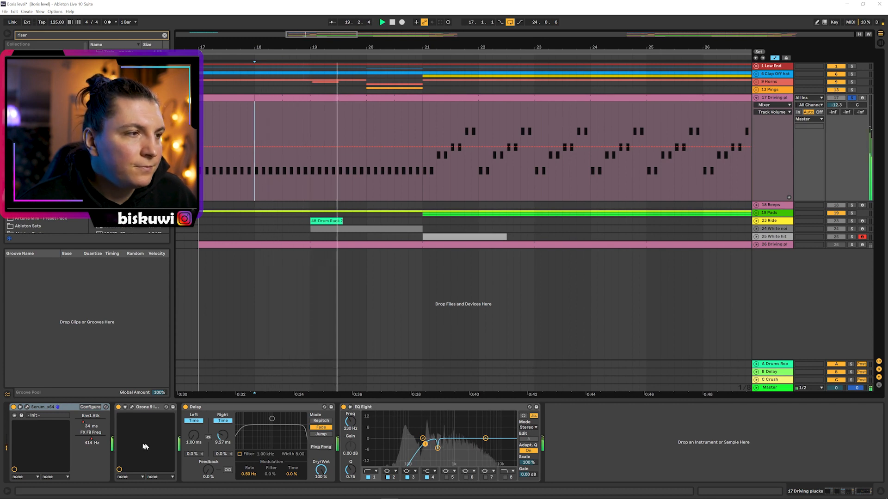
- Examine the Driving plucks Serum's two oscillators, Env 2 and Env 3 while auditioning the sound
click(26, 407)
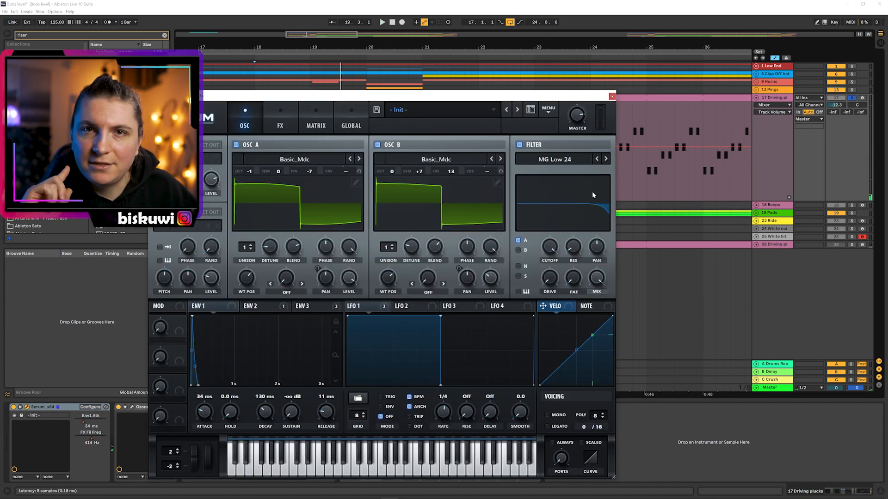
drag(554, 96, 822, 12)
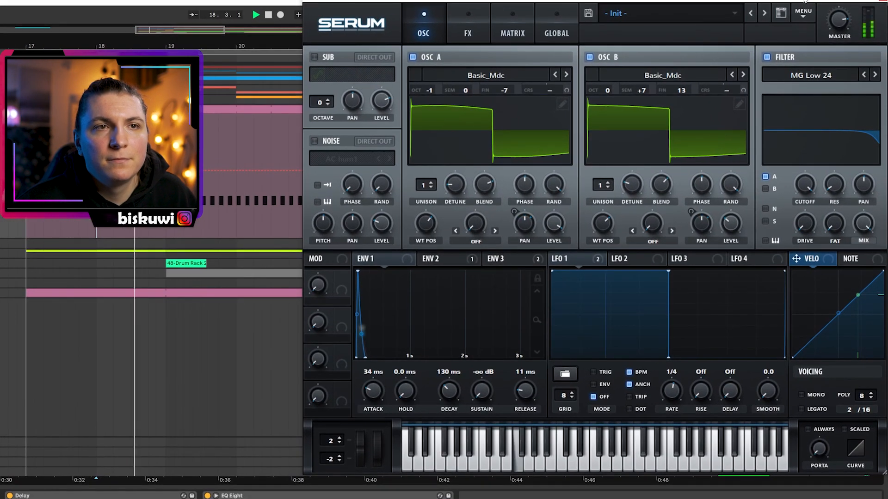
key(space)
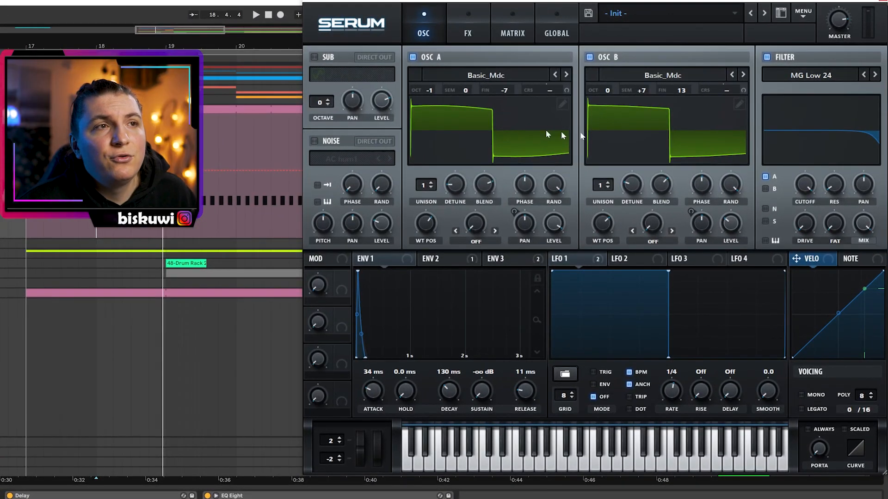
click(441, 259)
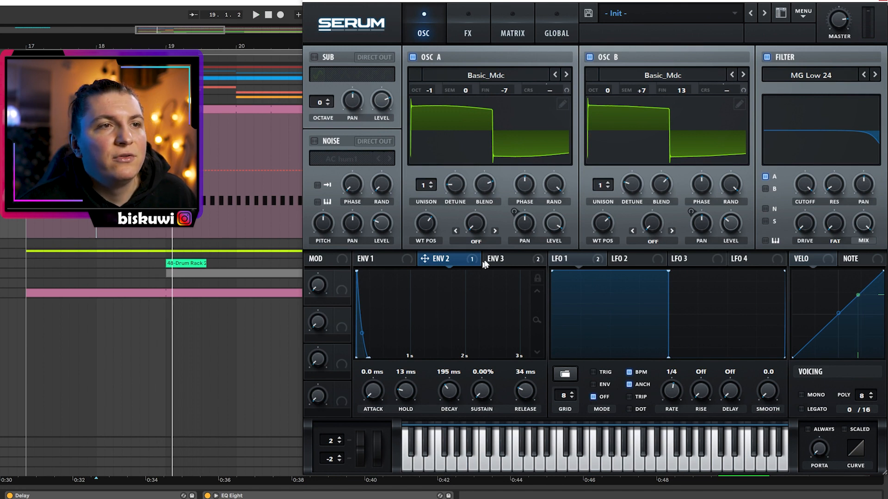
click(494, 261)
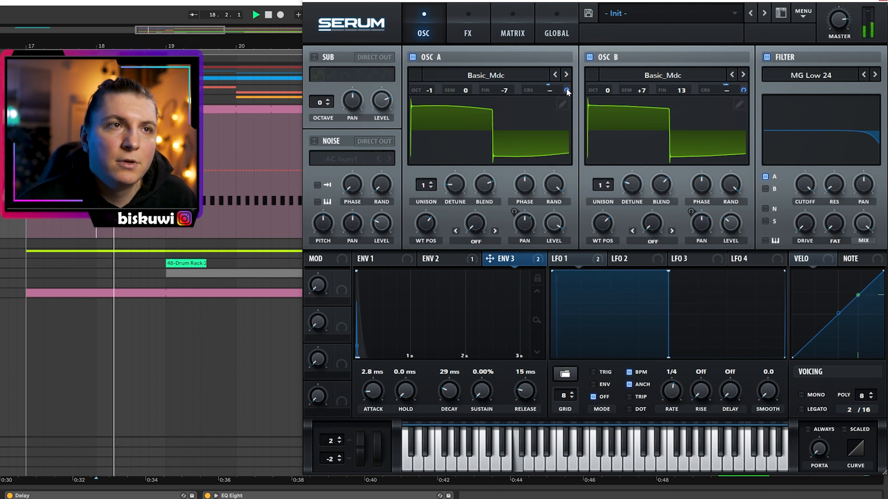
- Compare the plucks with Serum's Tube distortion and MG Low 24 effects filter each bypassed and re-enabled
click(481, 32)
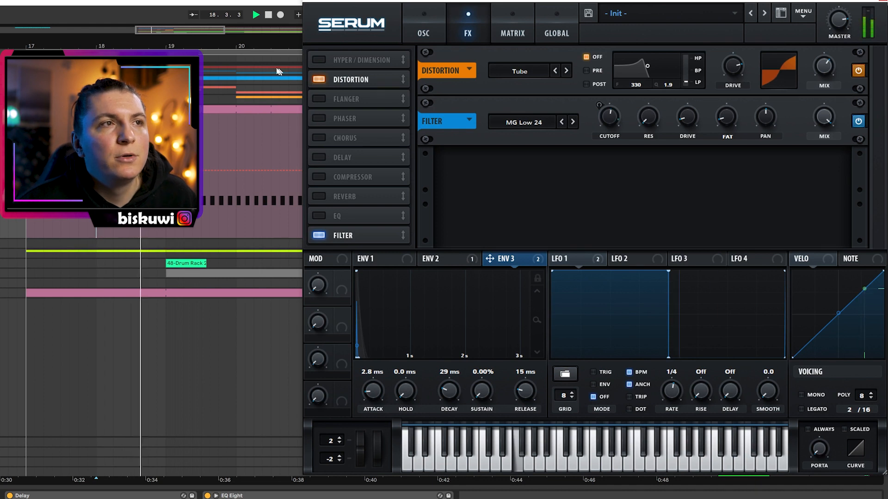
click(318, 80)
click(318, 81)
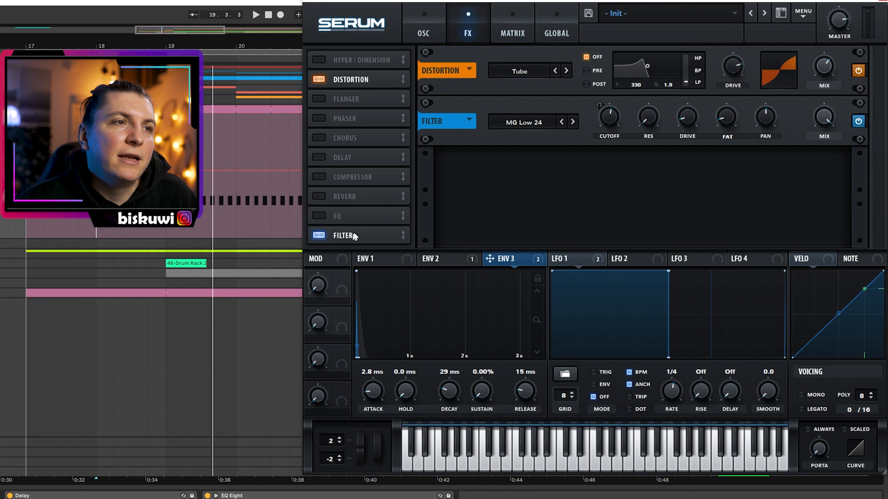
key(space)
click(318, 235)
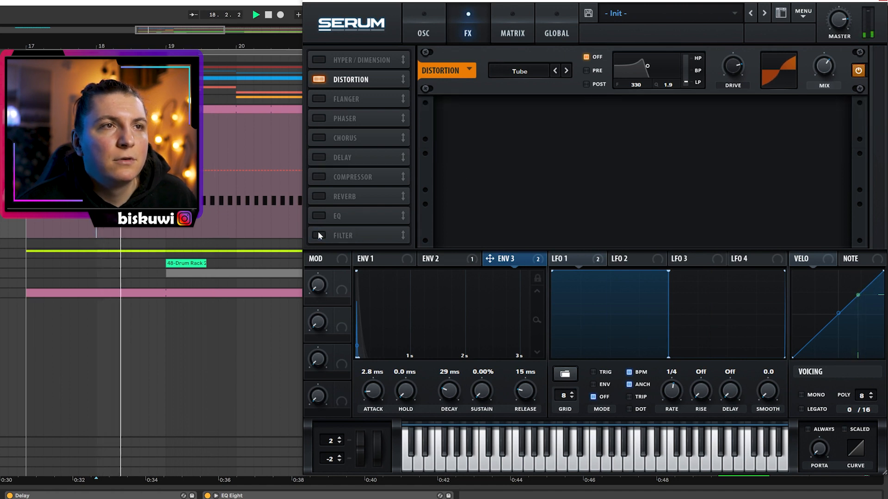
click(318, 236)
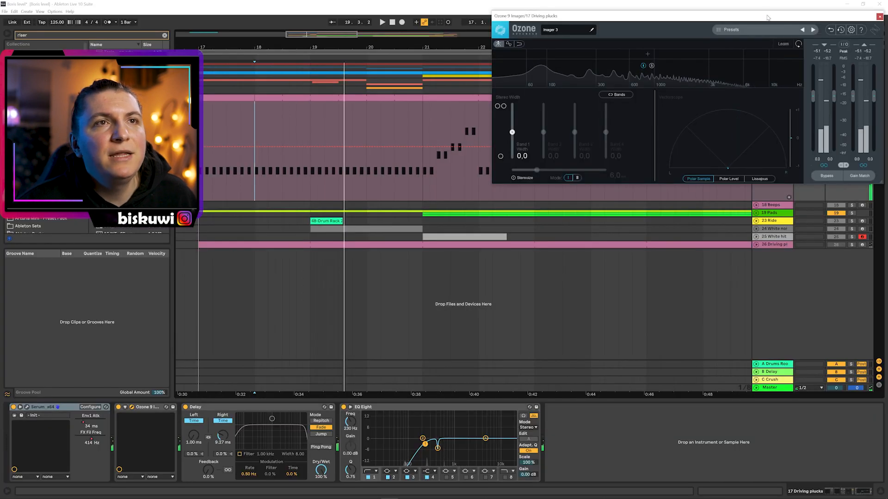
- Observe the plucks' stereo image in the Ozone 9 Imager's vectorscope during playback
drag(767, 18, 772, 6)
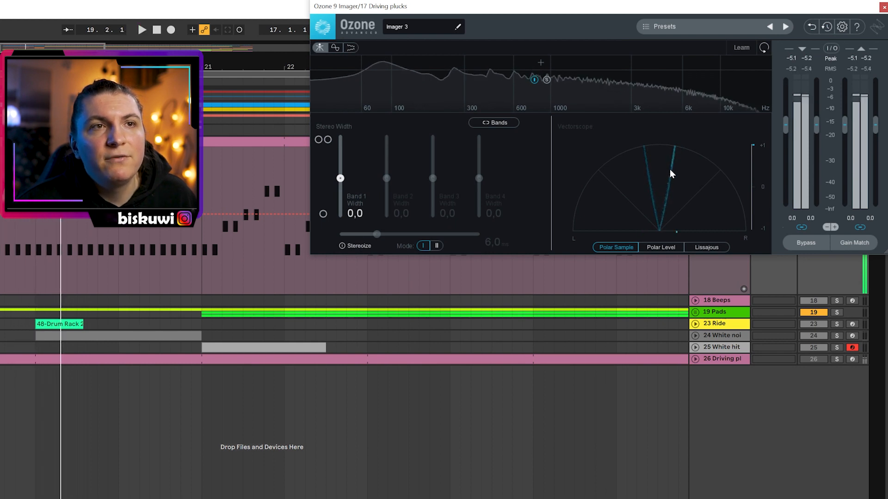
key(space)
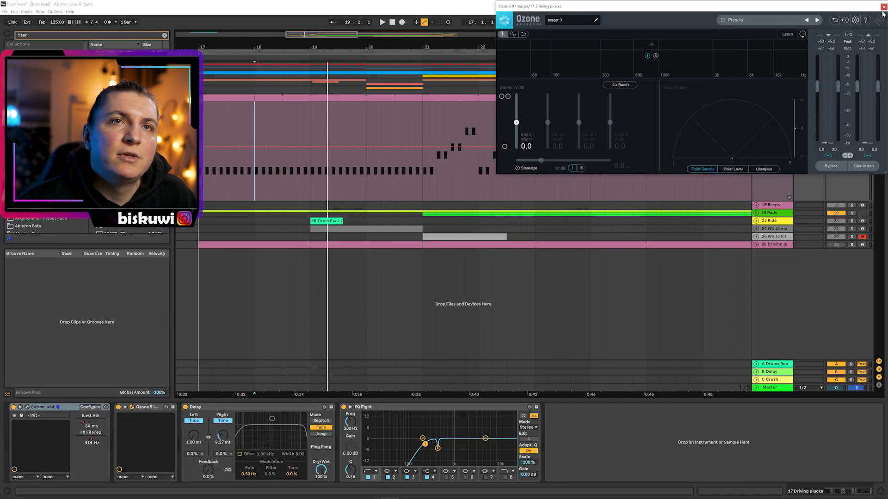
- Insert another Ozone 9 Imager between the plucks' Delay and EQ Eight and check its vectorscope during playback
click(884, 6)
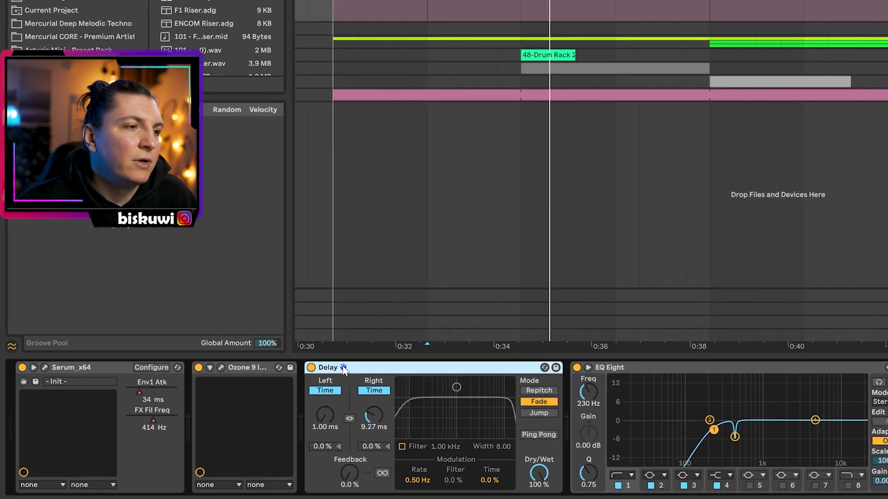
key(space)
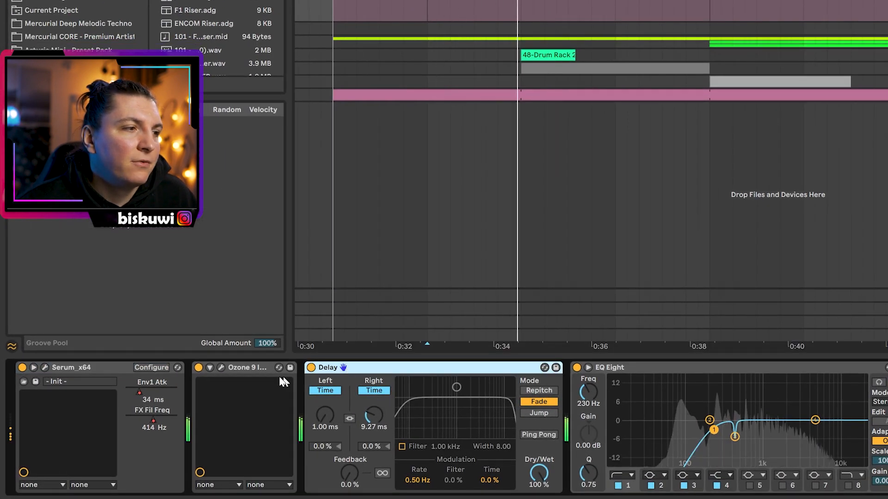
key(space)
click(265, 367)
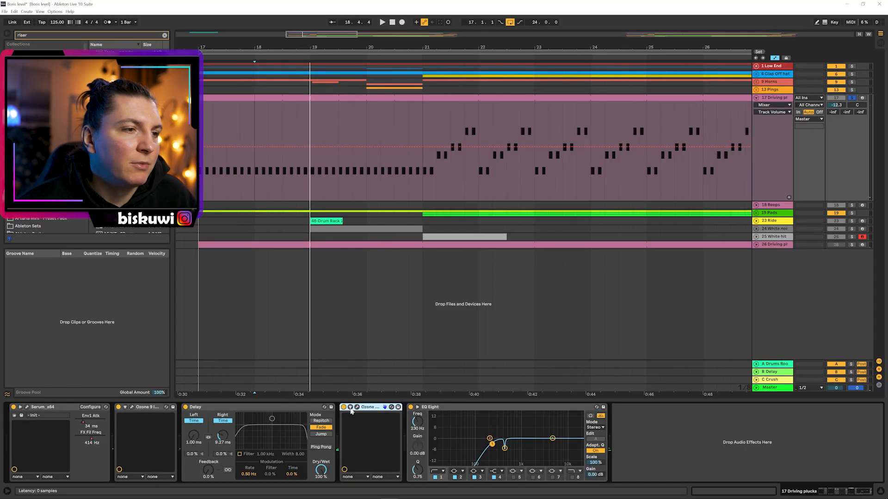
click(356, 407)
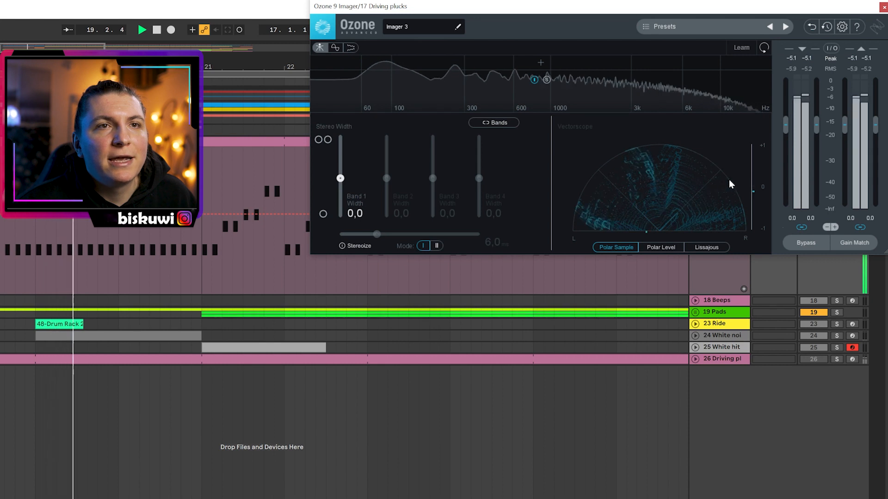
key(space)
- Split the new Imager into two bands just above 600 Hz, set Band 1's width to -59.5 and audition the change
click(474, 62)
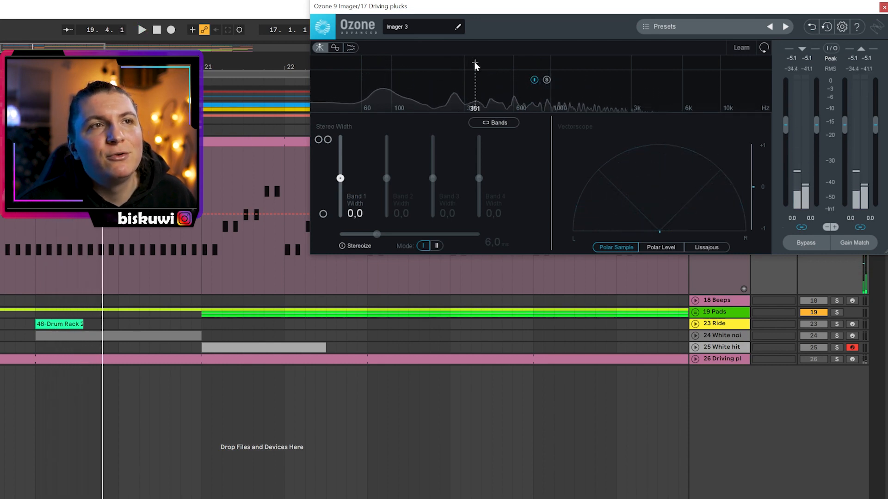
drag(341, 178, 341, 199)
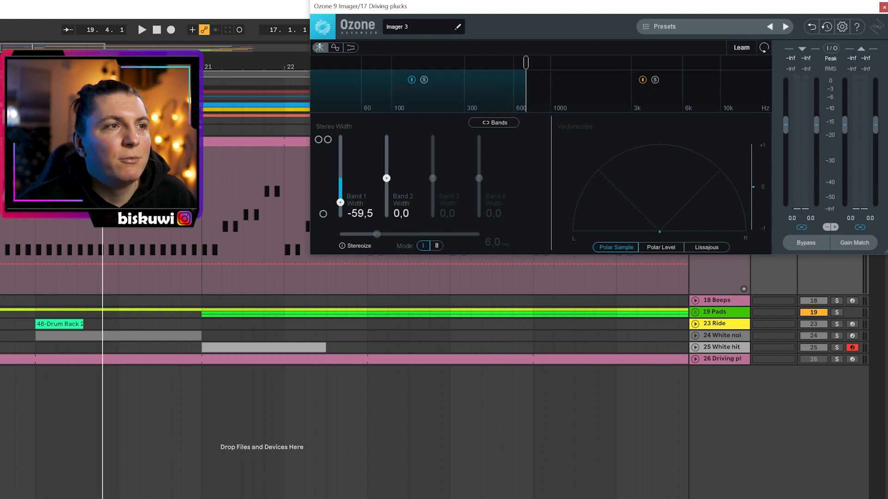
key(space)
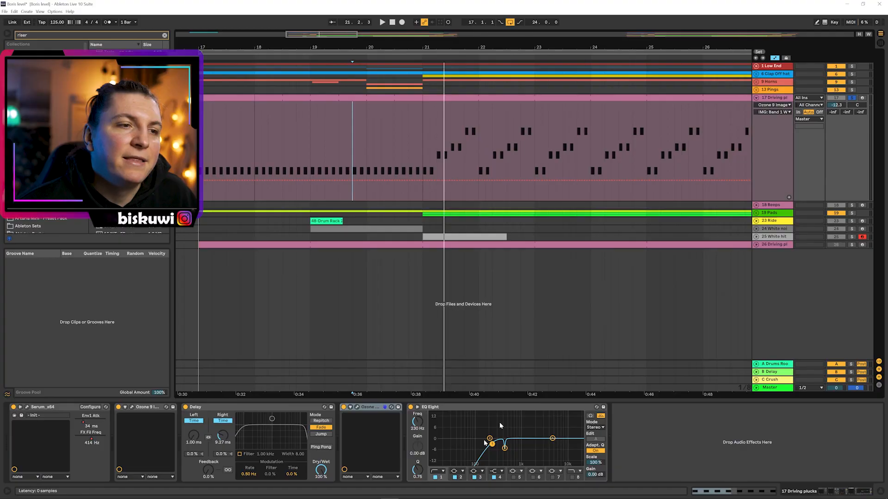
- Audition the driving plucks alone, then together with the soloed Low End, clap and off-hat, Horns and Pings groups from bar 21
key(space)
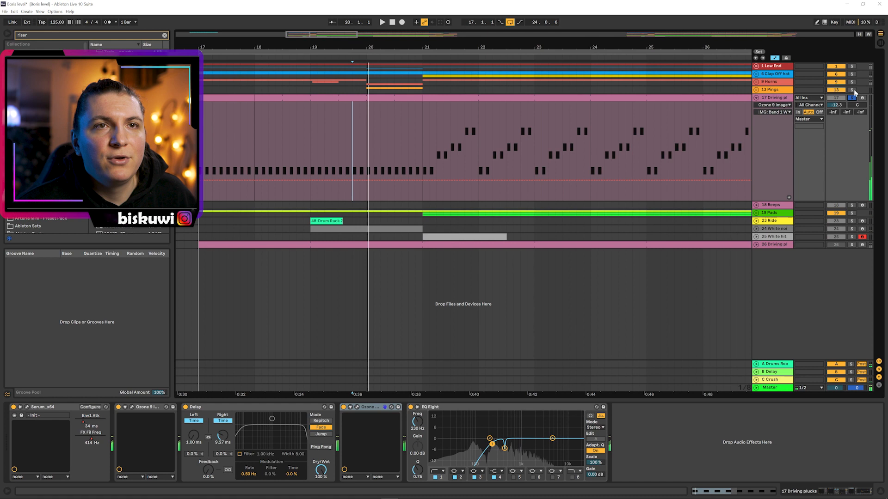
key(space)
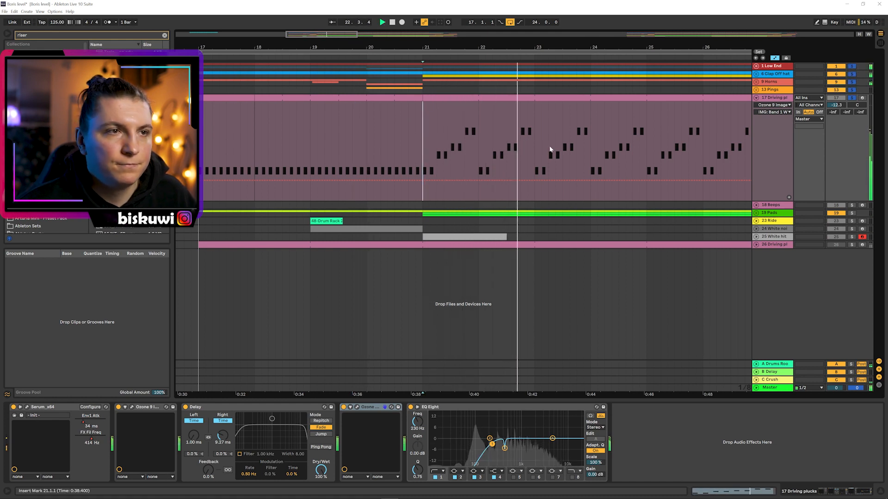
drag(490, 48, 468, 46)
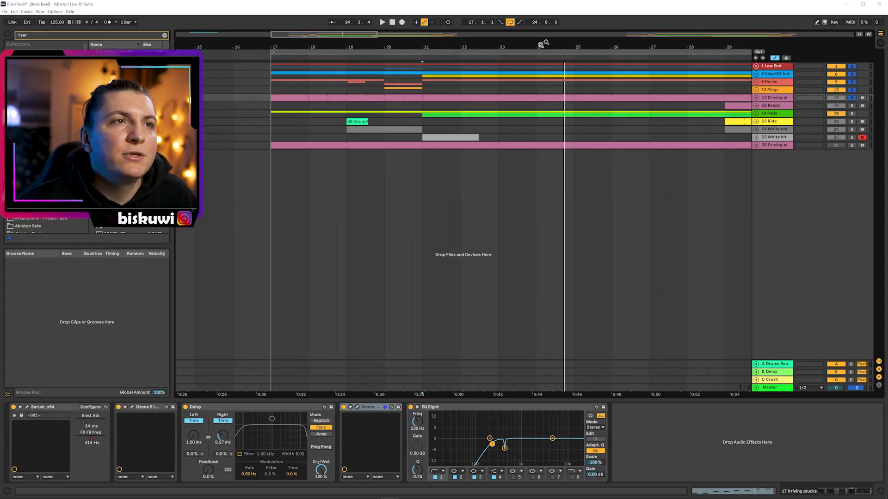
scroll(382, 88, down, 5)
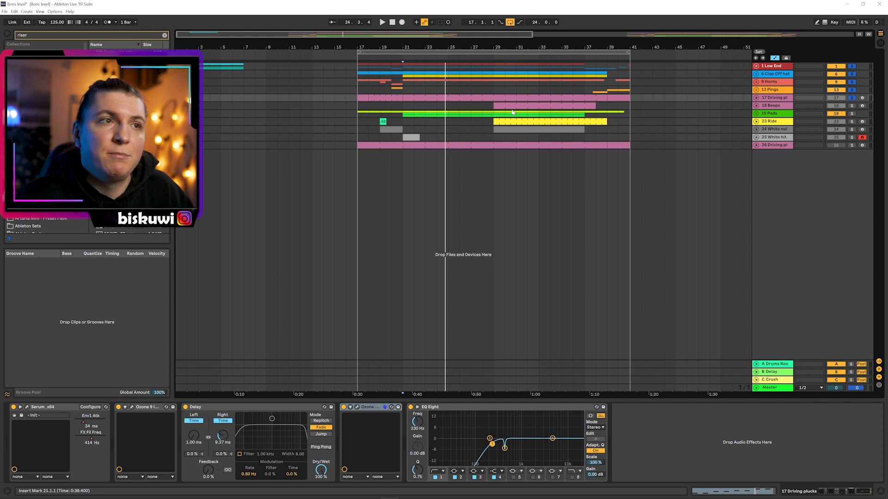
- Unfold the Pads group and play the soloed Pad track's melody from bar 21 with its MIDI notes shown
click(756, 114)
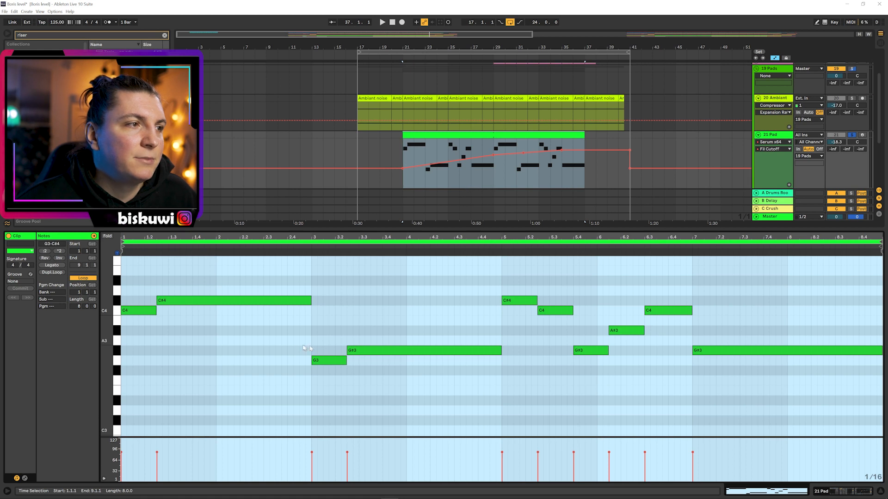
key(space)
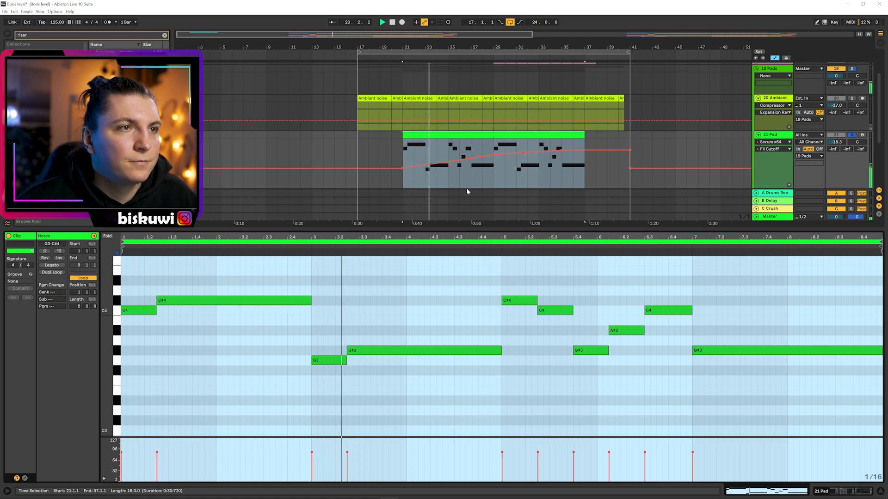
key(shift+Tab)
key(space)
- Examine the Pad Serum's oscillators and its Reverb, Chorus and Compressor effects while playing from bar 29
click(494, 218)
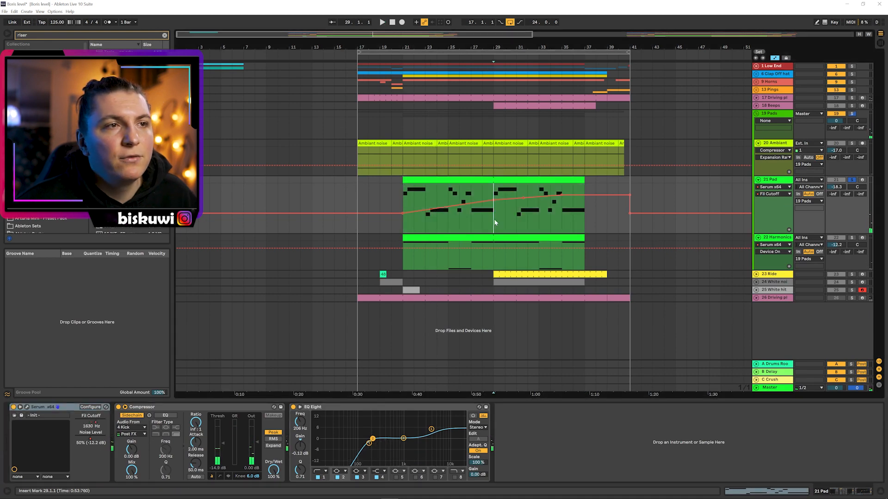
click(27, 407)
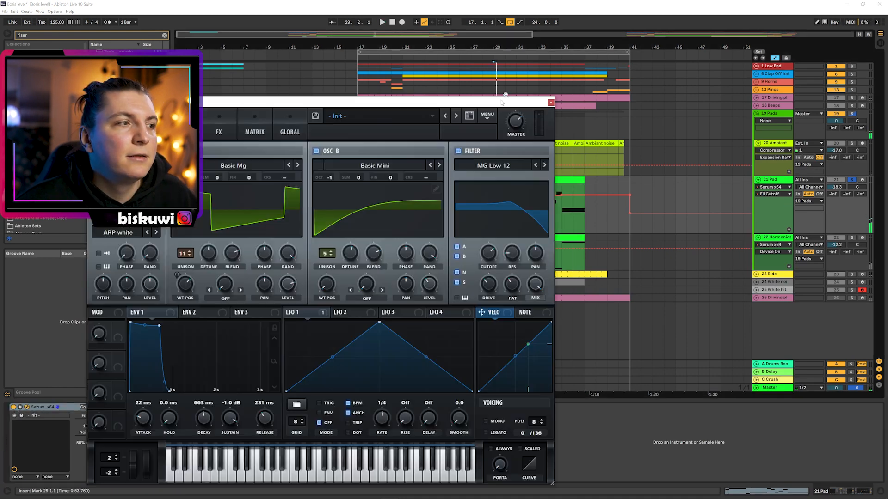
drag(503, 95, 837, 4)
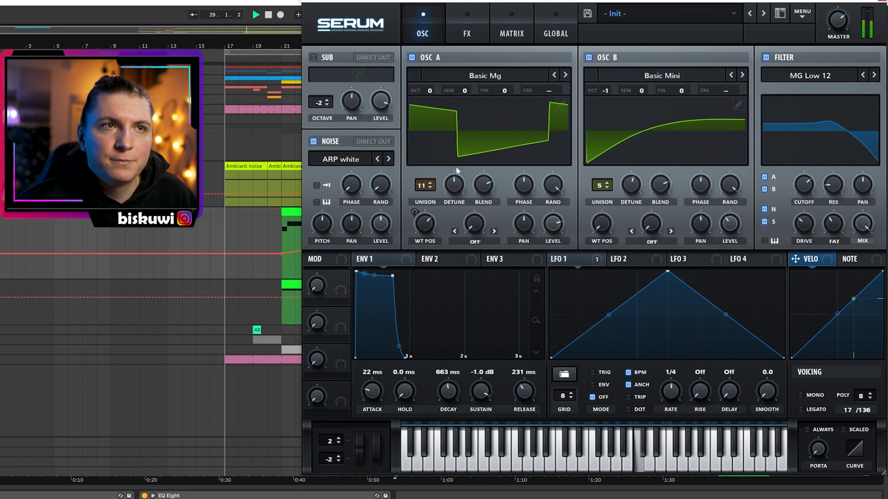
click(466, 23)
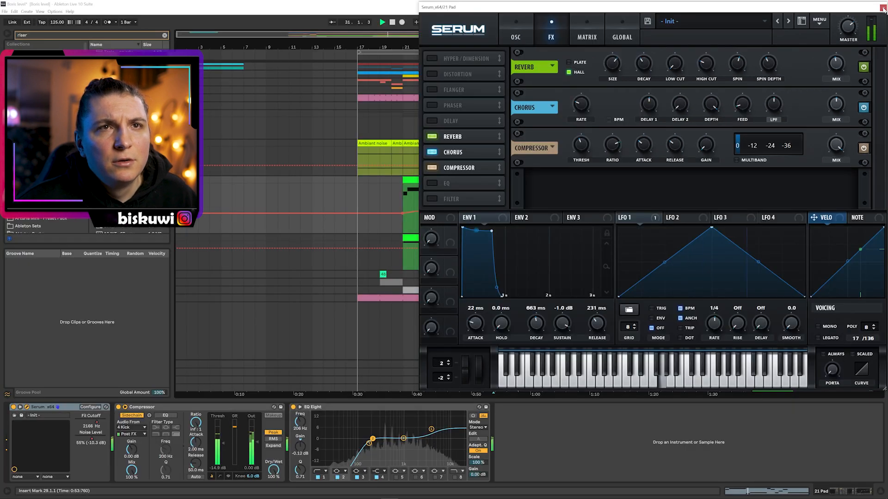
click(883, 1)
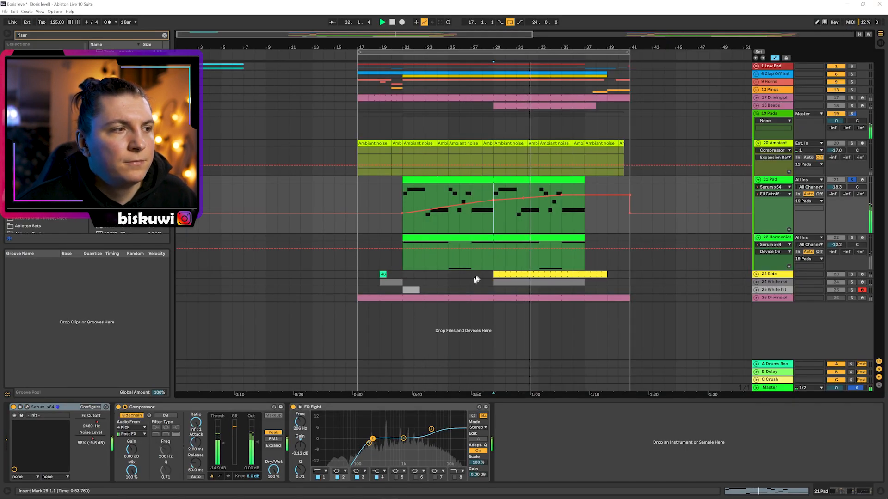
- Reopen the Pad's Serum and inspect its ARP white noise source during playback from bar 29
click(27, 407)
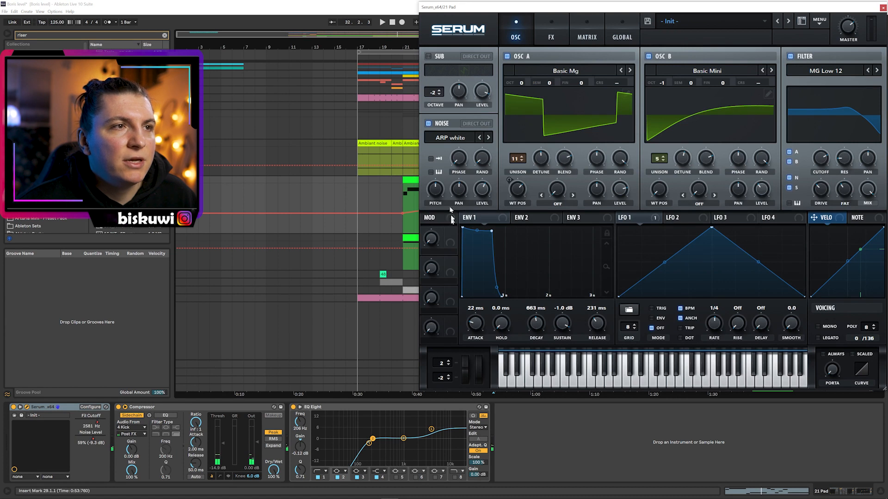
key(space)
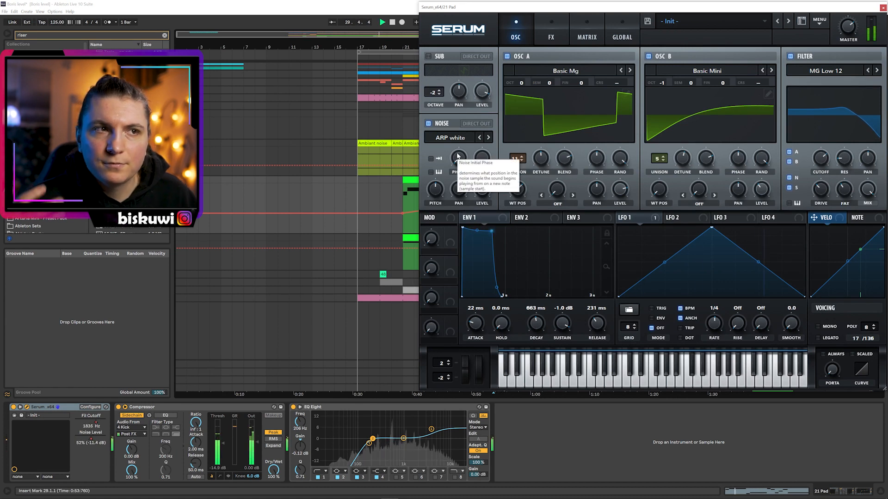
click(883, 7)
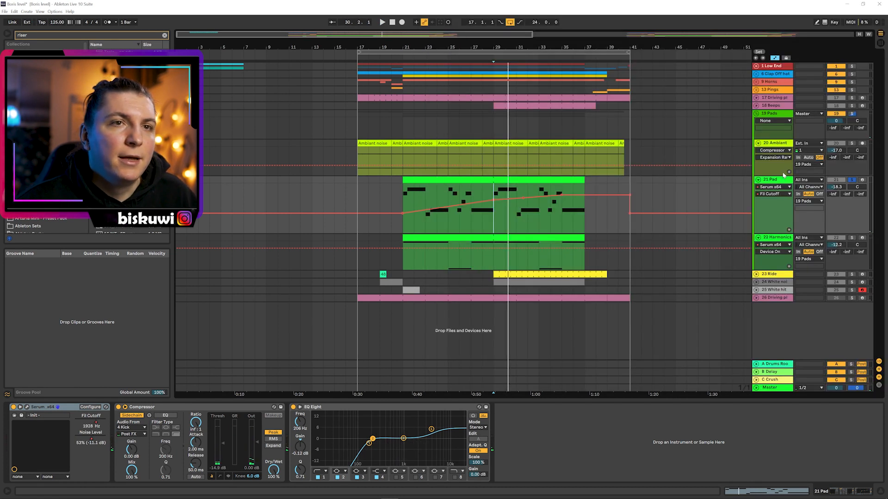
- Solo the Harmonics track alongside the Pad and play its long sustained notes with the MIDI clip open
key(space)
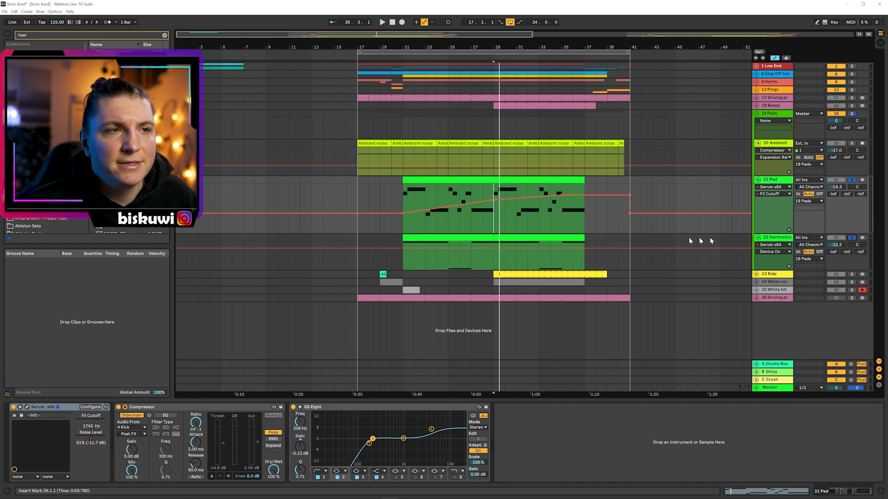
key(space)
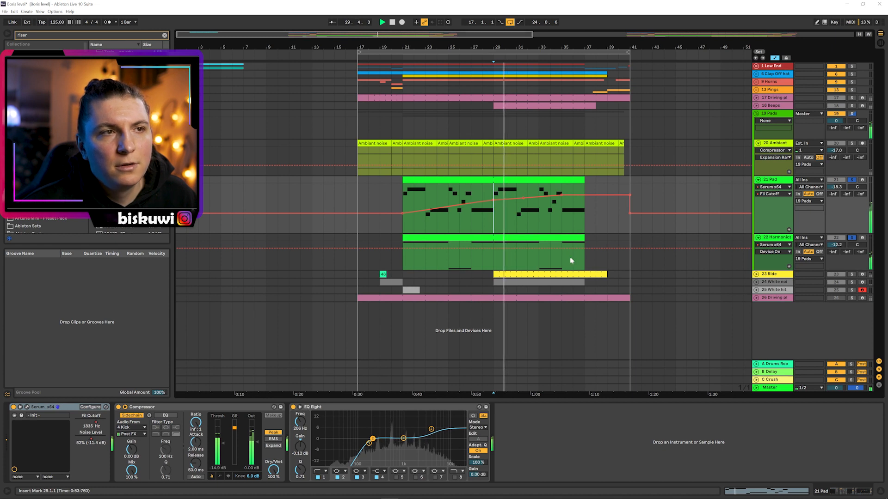
double_click(572, 261)
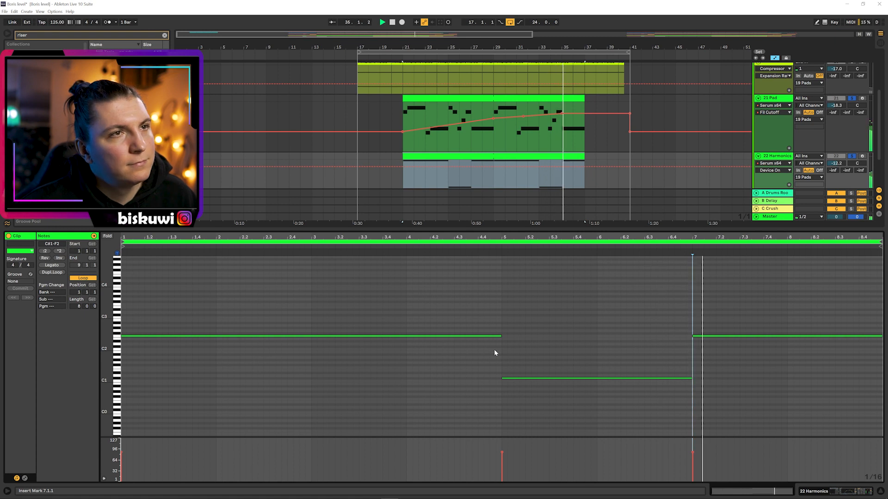
key(space)
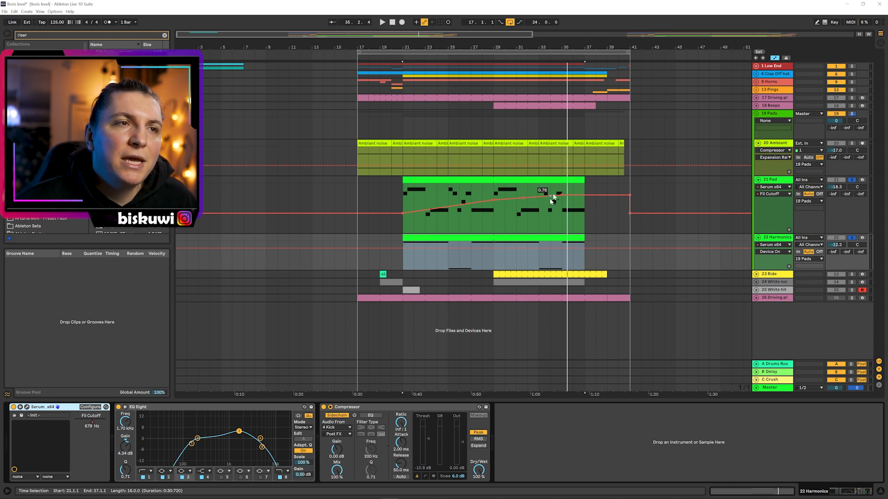
- Audition bars 33 to 35 of the Pad and Harmonics layers and add the Ambient noise track to the solo
drag(544, 210, 568, 212)
drag(542, 256, 561, 256)
key(space)
click(853, 144)
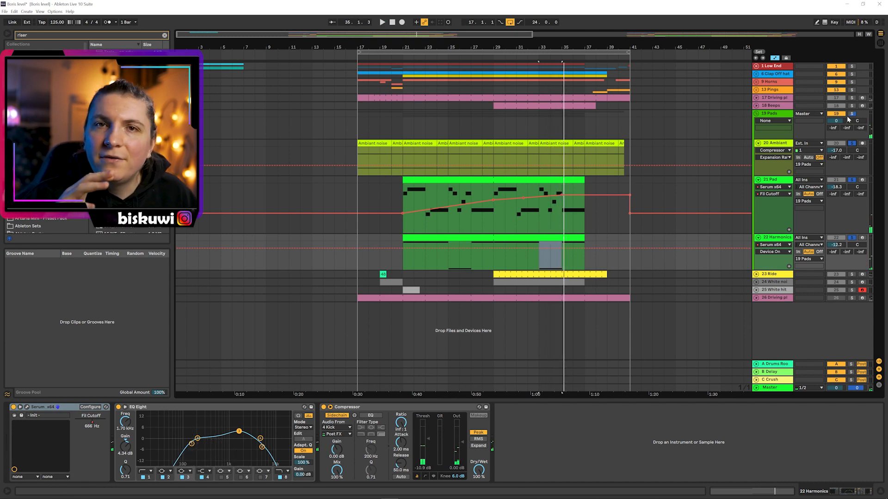
key(space)
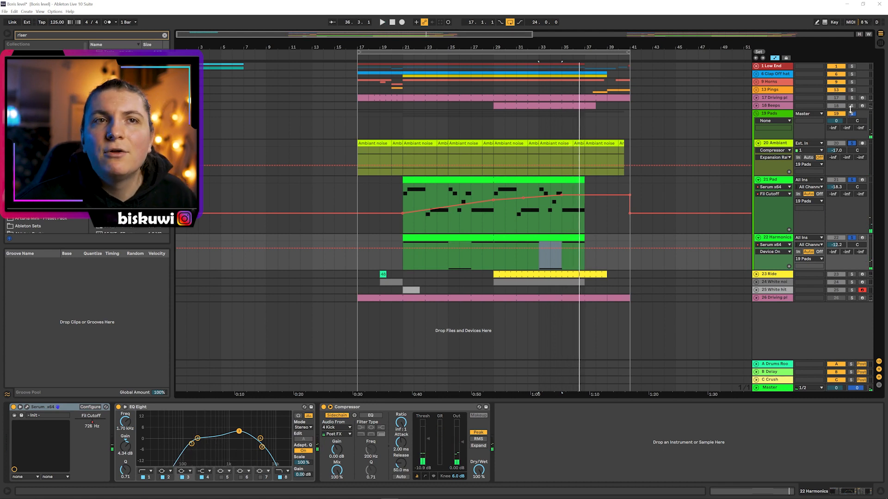
- Unsolo the individual pad layers and play the Pads group with the soloed drums, horns, pings, plucks and beeps from bar 29
click(852, 143)
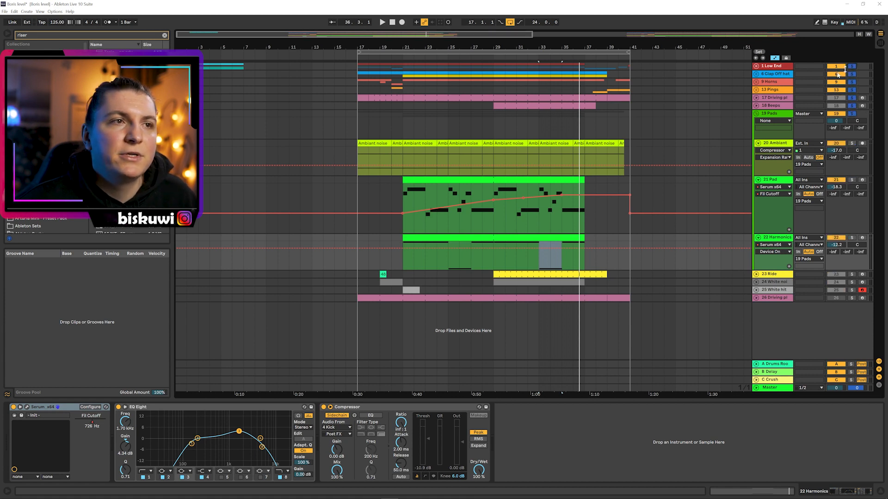
click(494, 220)
key(space)
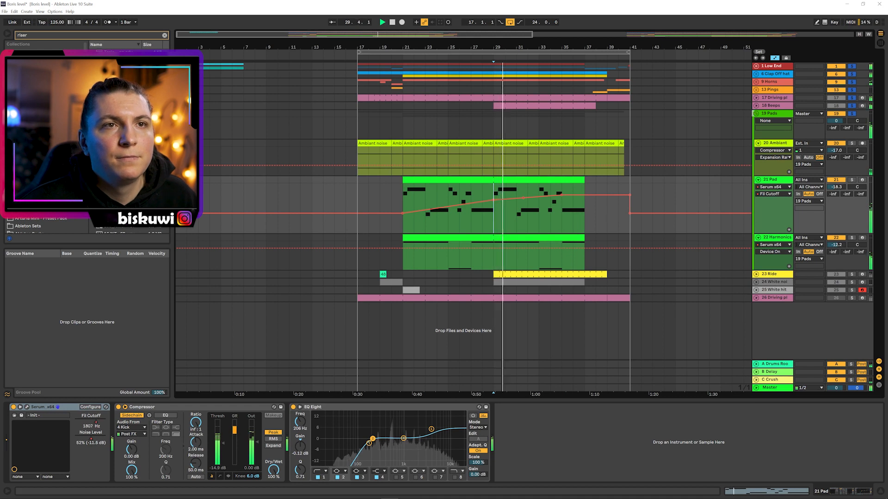
- Fold the Pads group, then unfold and solo the Ride track to review its Drum Rack cymbal and EQ Eight
click(757, 114)
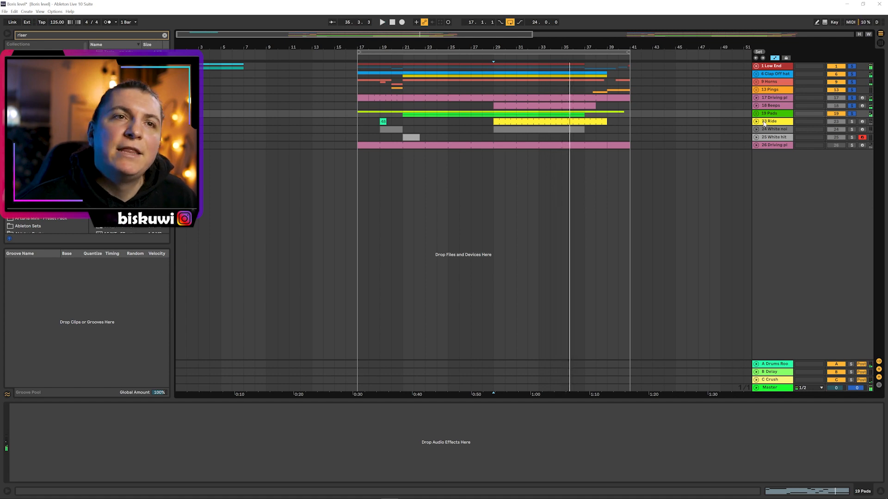
click(764, 123)
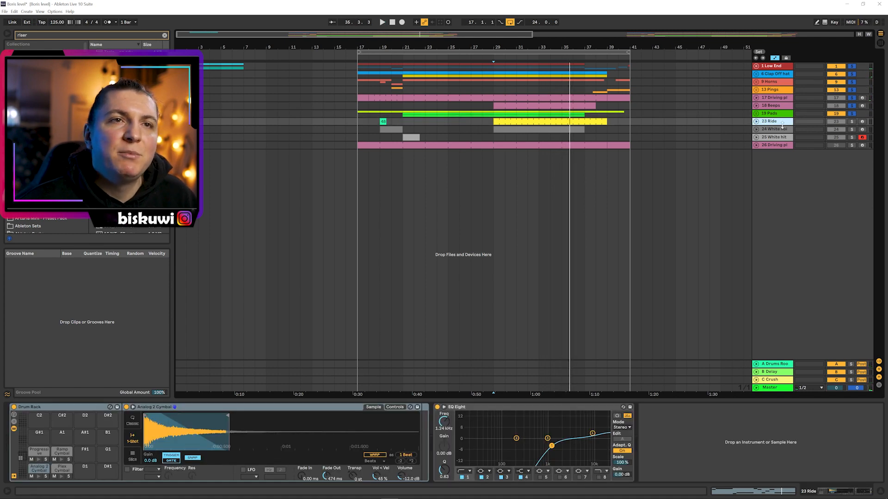
click(757, 122)
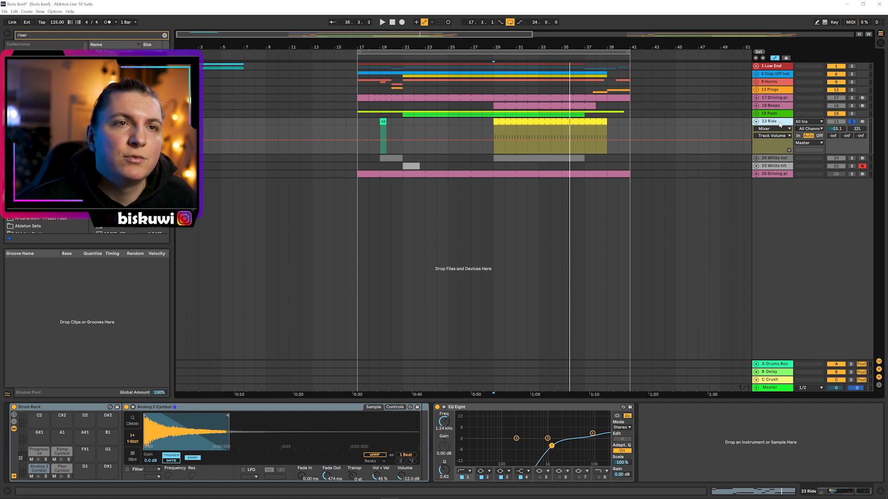
- Play the full unsoloed arrangement from bar 28 to hear the ride enter at bar 29
key(space)
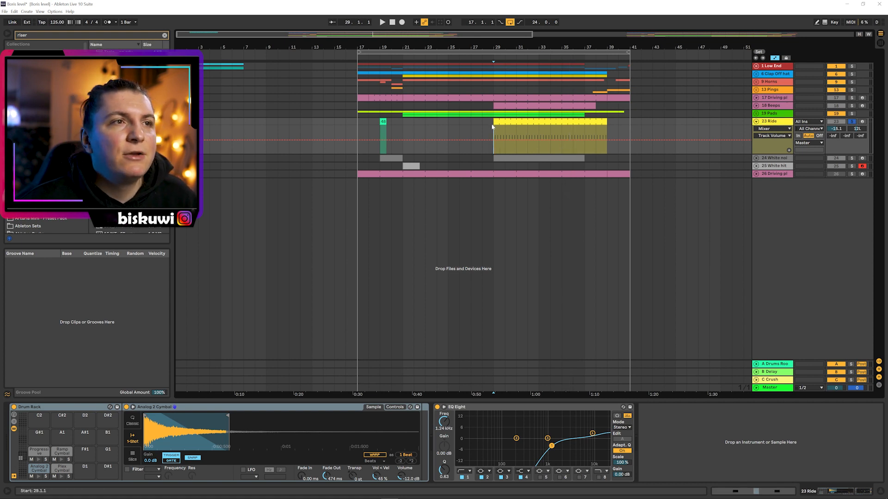
key(plus)
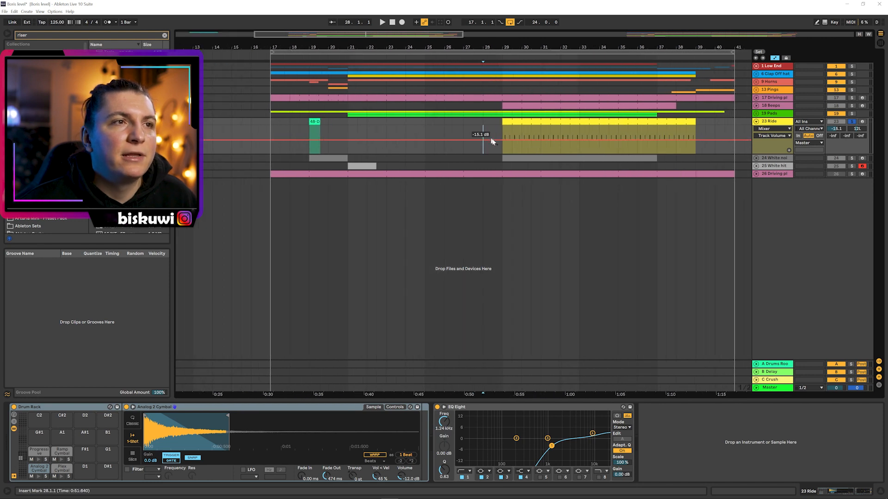
key(space)
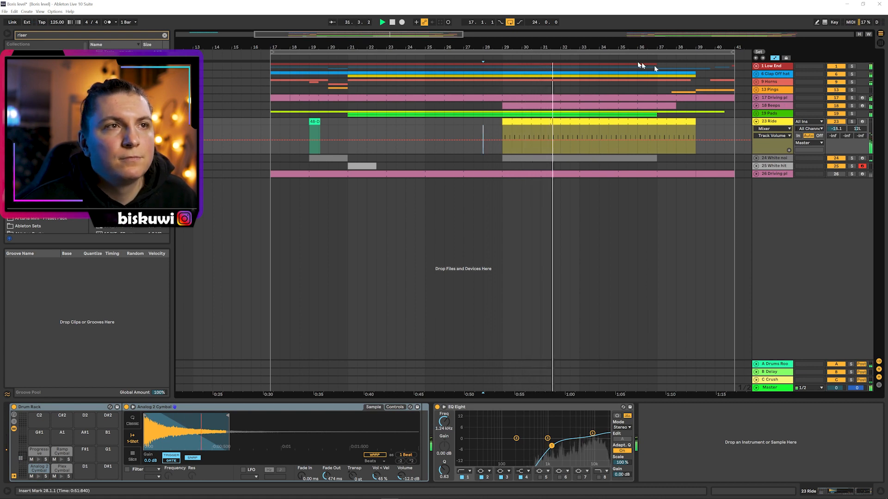
- Unfold and solo the Beeps track, and audition it alone from bar 29
key(minus)
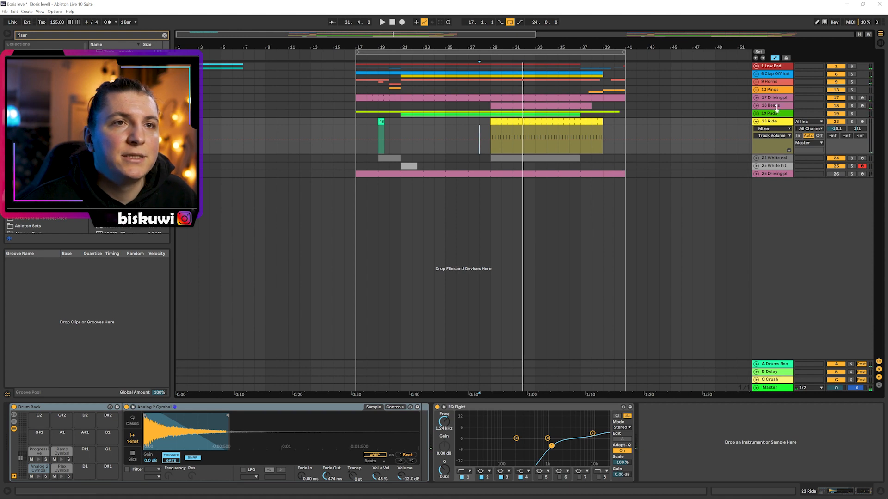
click(756, 107)
click(495, 135)
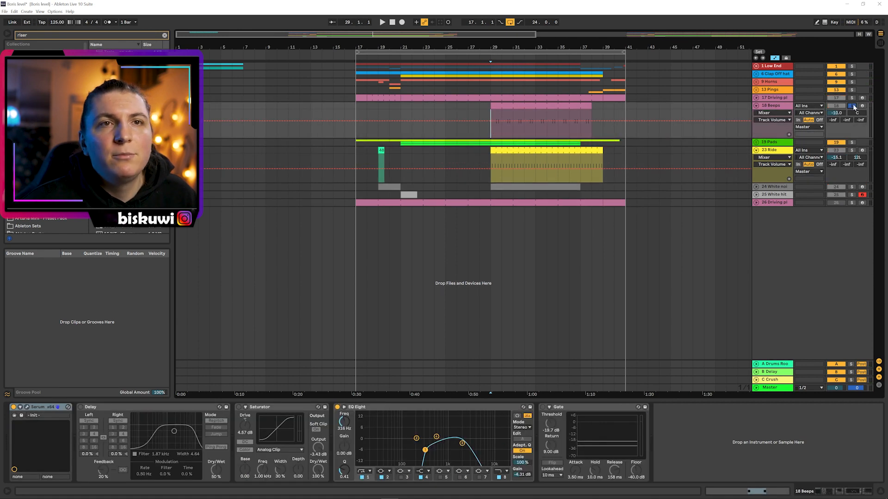
click(852, 106)
key(space)
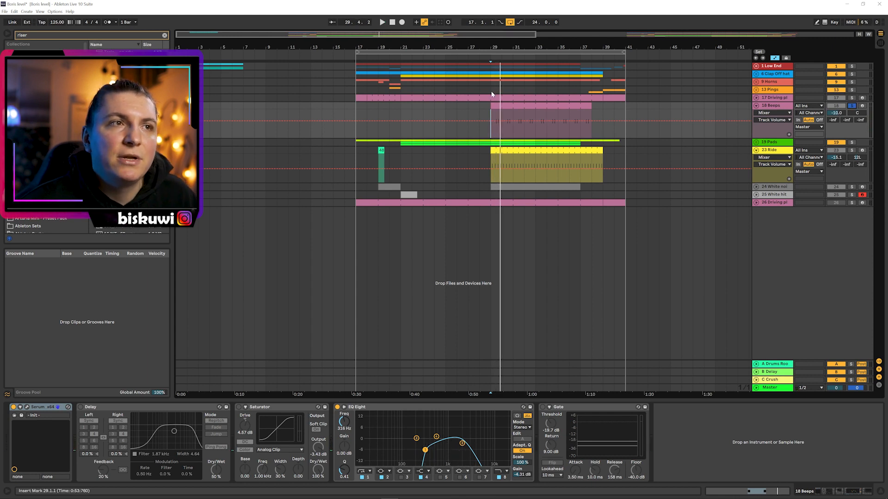
key(space)
- Unsolo the Beeps track and play the full arrangement from bar 30 to hear the beeps in context
drag(492, 92, 590, 94)
key(space)
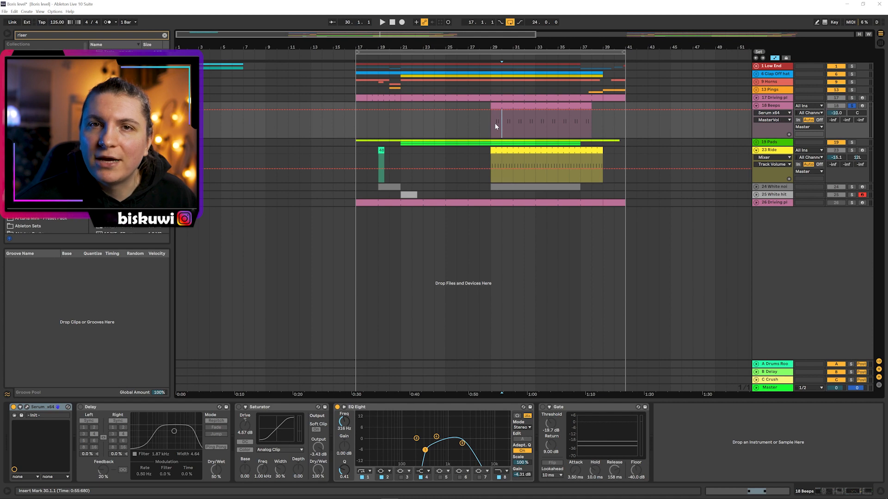
key(space)
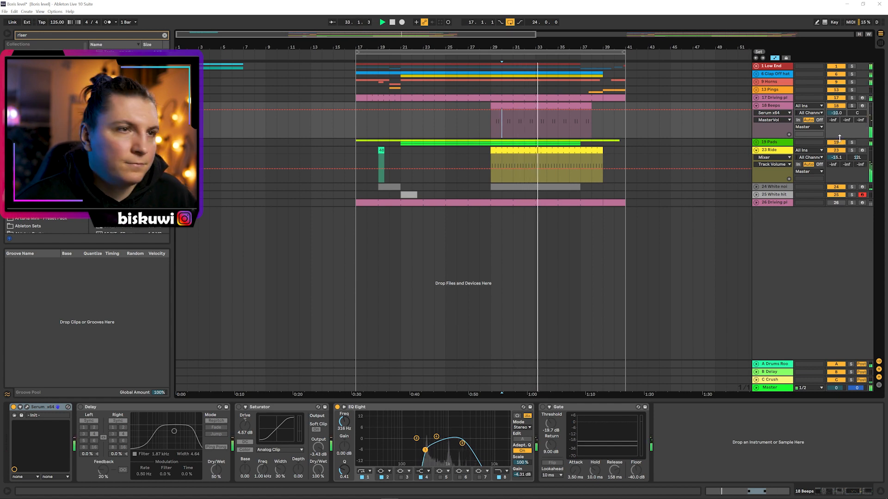
key(space)
- Review the White noise track's cutoff automation and Serum patch over bars 29 to 37, and play the full arrangement from about bar 36
click(756, 187)
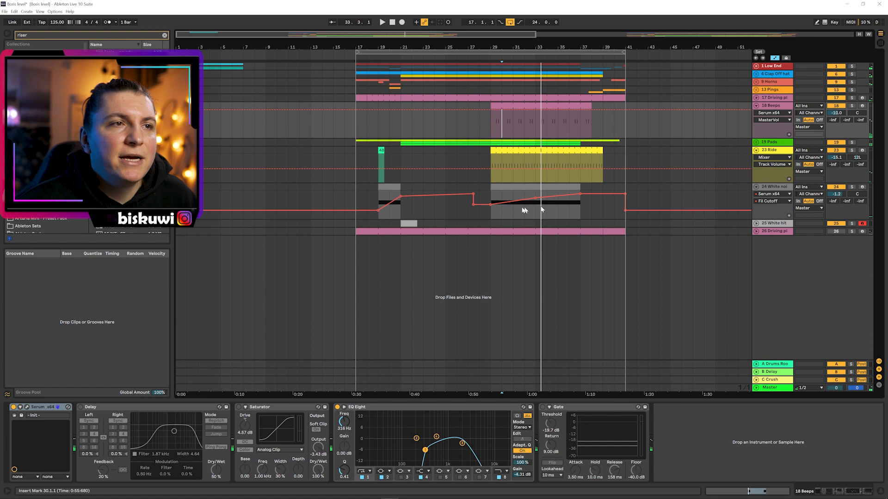
drag(489, 214, 580, 213)
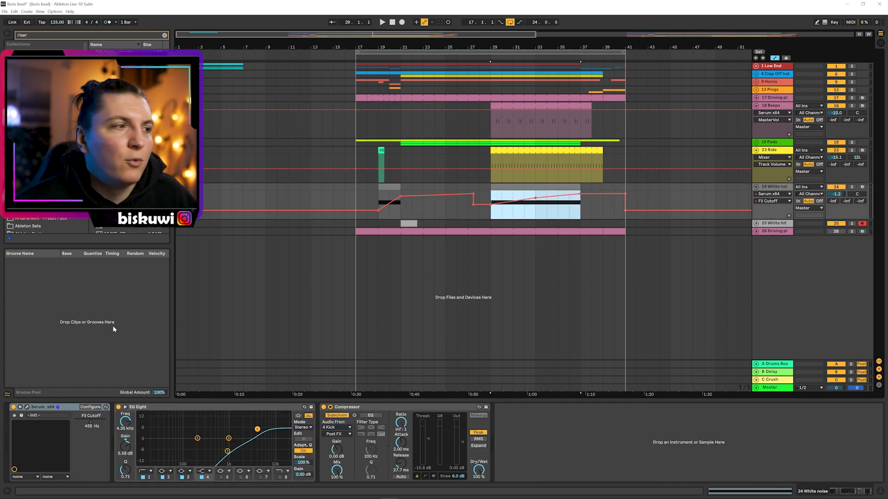
click(27, 407)
drag(485, 80, 731, 4)
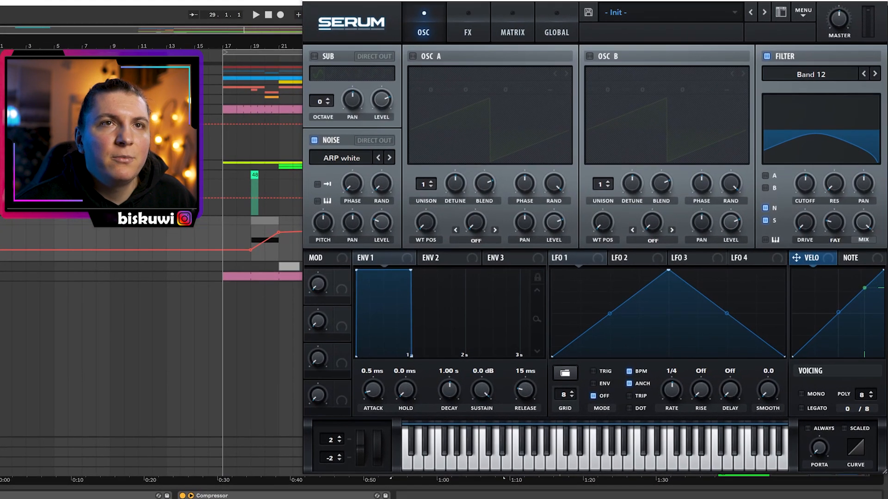
click(559, 35)
click(879, 4)
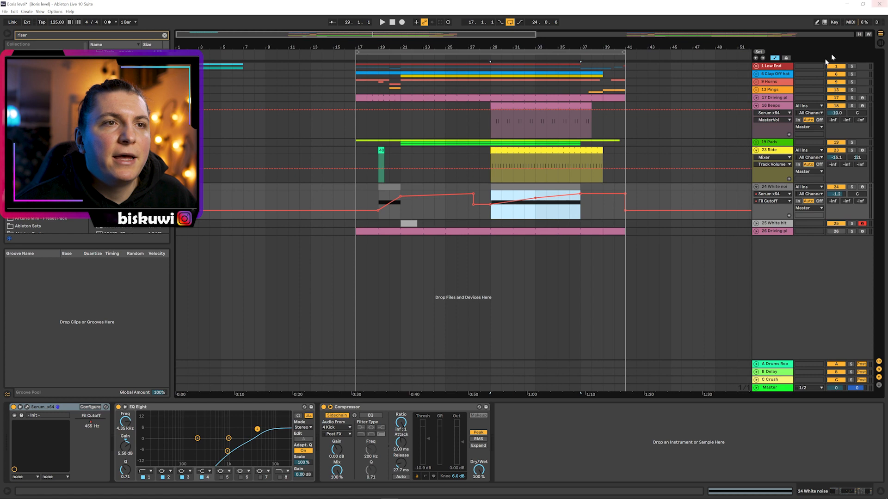
click(27, 408)
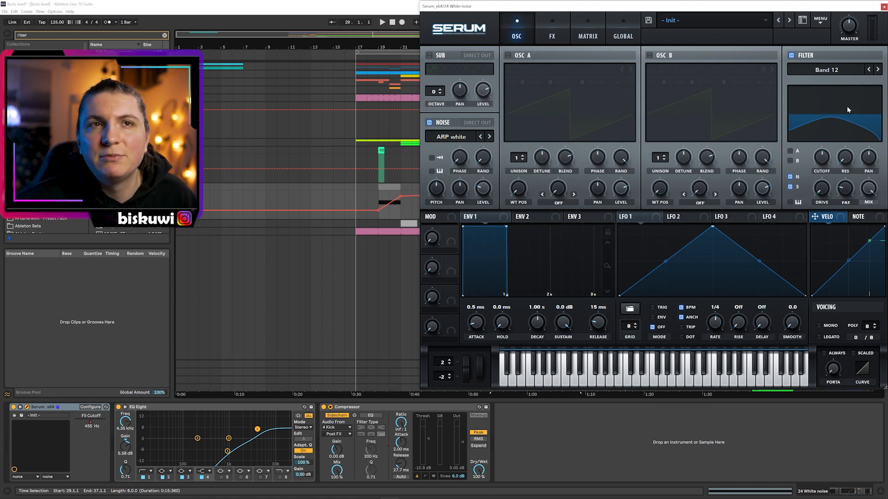
click(883, 6)
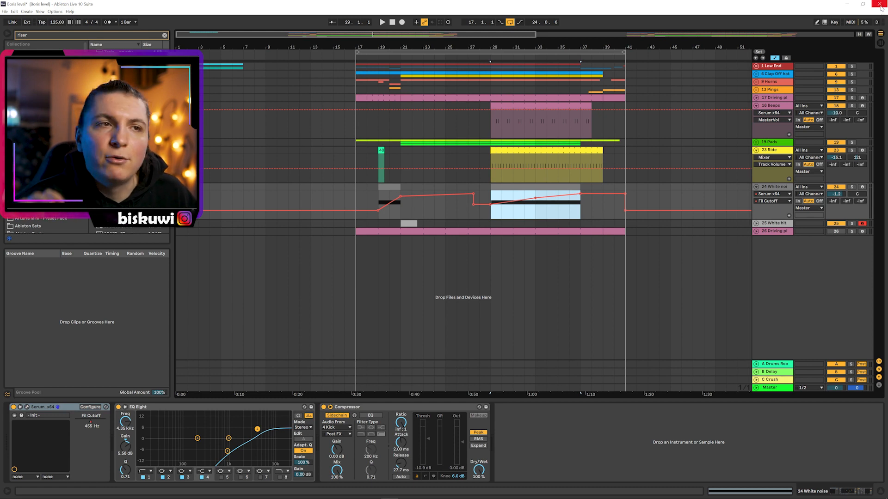
click(570, 204)
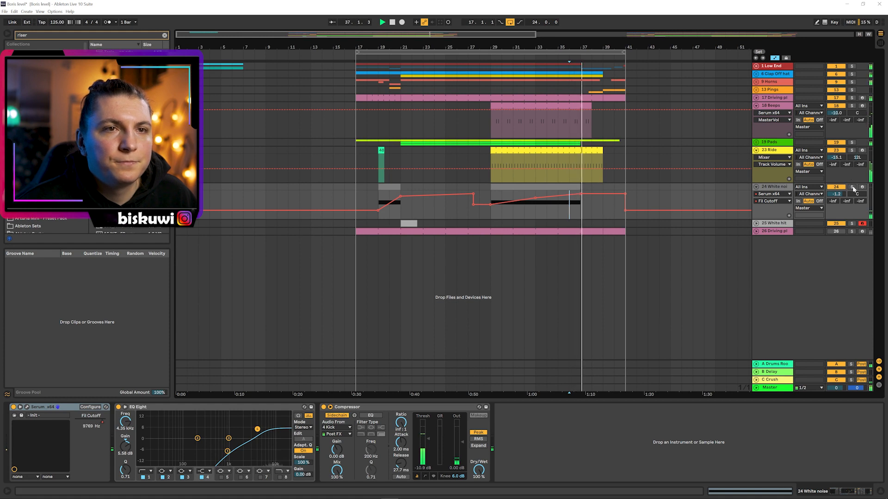
- Unfold and solo the White hit track, and audition it from bar 20
click(756, 225)
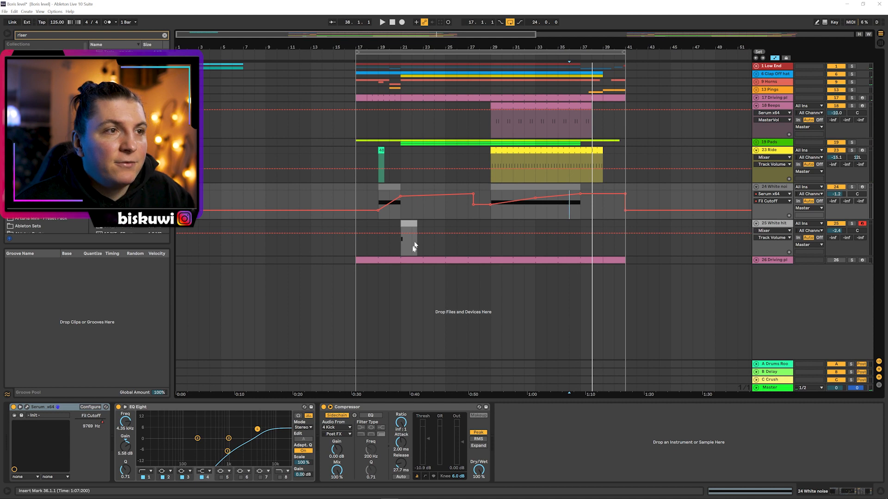
click(393, 250)
click(853, 223)
key(space)
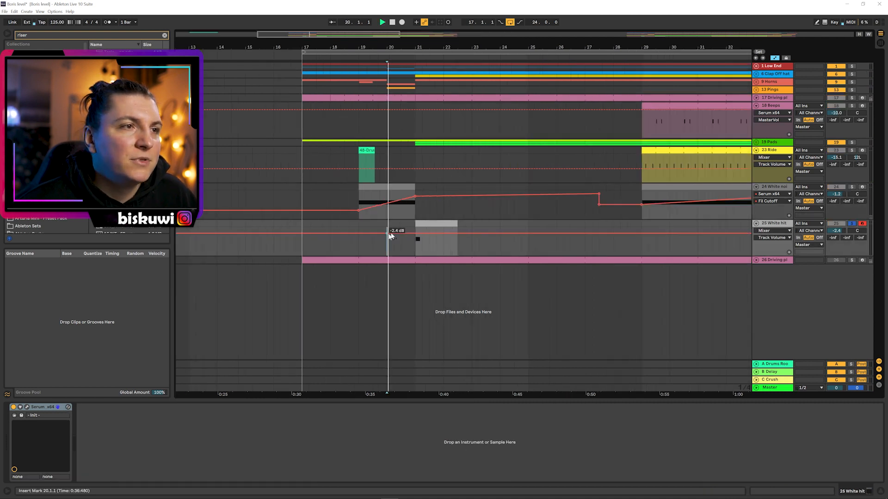
- Play the full unsoloed arrangement from 18.4.1 to hear the white noise lead into the hit at bar 21
click(351, 198)
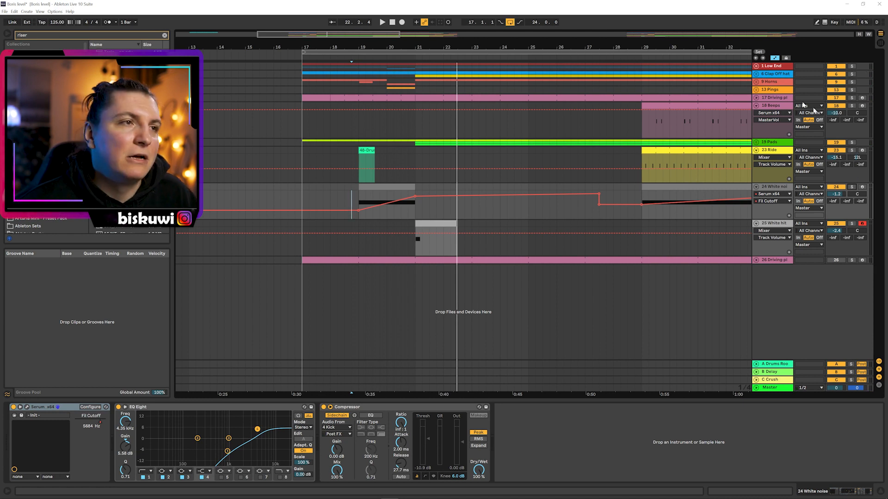
click(352, 163)
key(space)
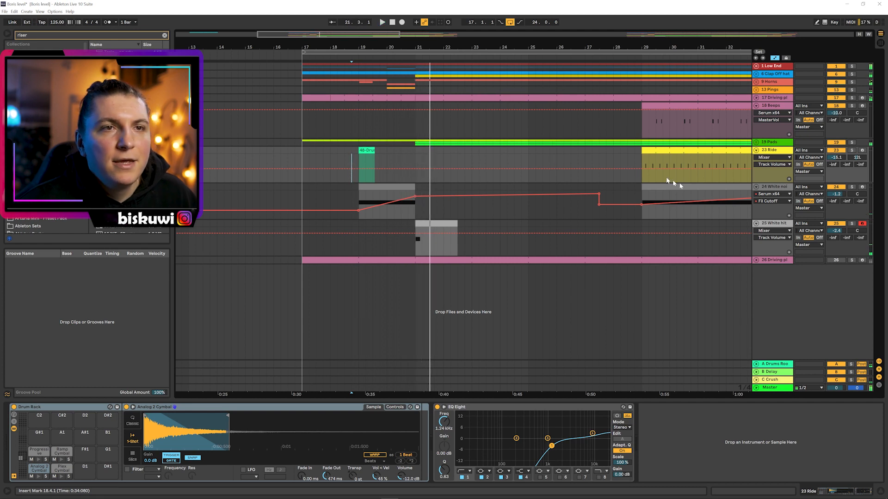
- Fold all tracks and frame the whole section from bar 17 to bar 41
alt+click(756, 188)
drag(459, 45, 388, 46)
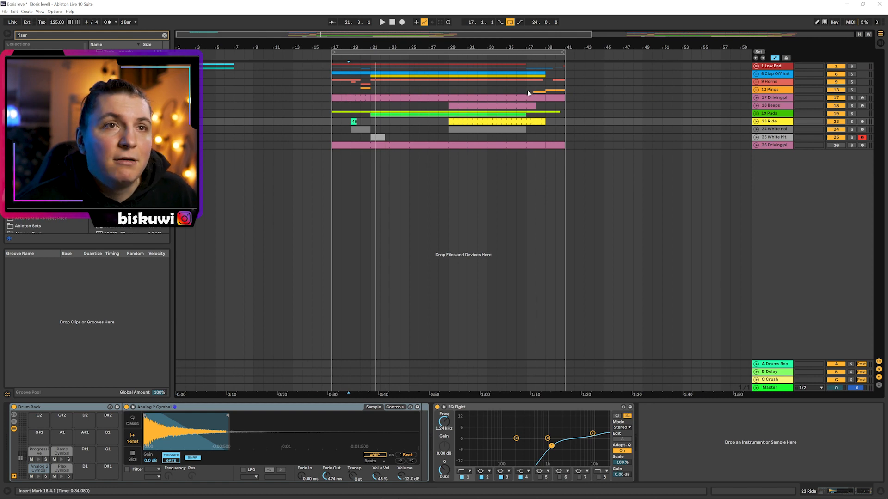
drag(369, 48, 366, 46)
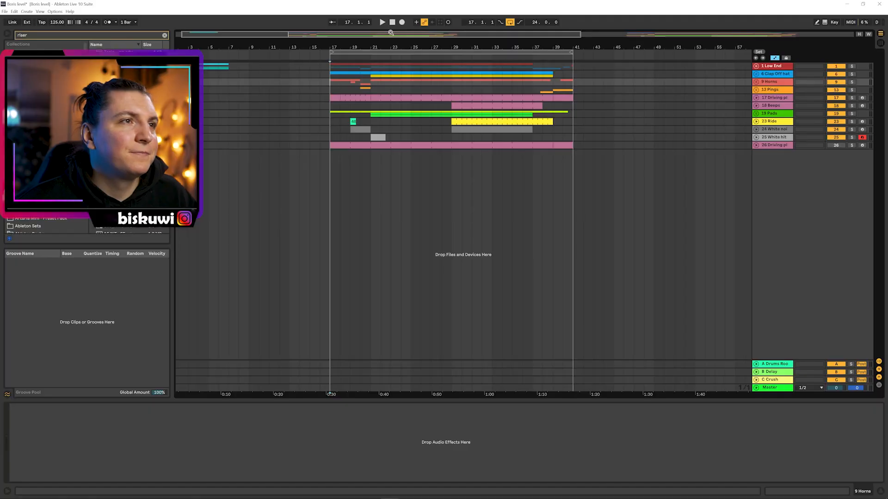
- Play the arrangement from bar 17 with all tracks unfolded and show the Sub bass device chain
alt+click(757, 74)
key(plus)
scroll(536, 143, up, 5)
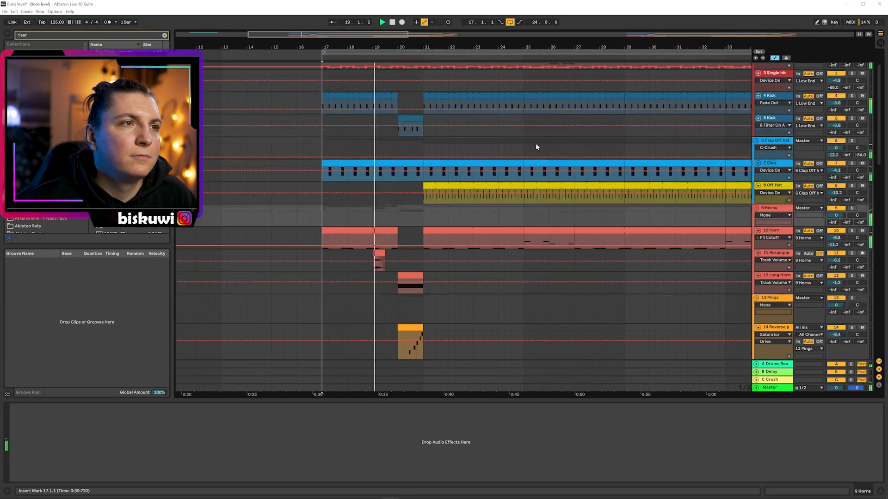
drag(775, 105, 775, 178)
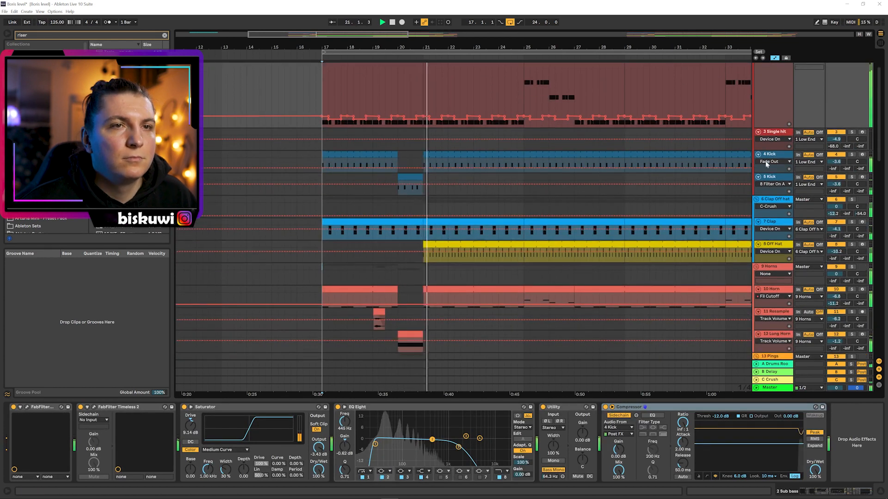
- Review the device chains of both Kick tracks and the Clap track during playback
click(770, 204)
scroll(761, 169, down, 3)
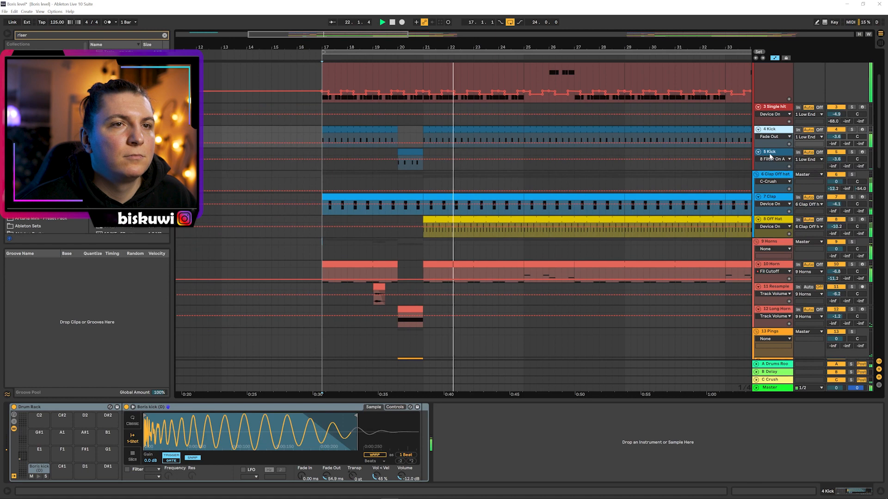
click(770, 157)
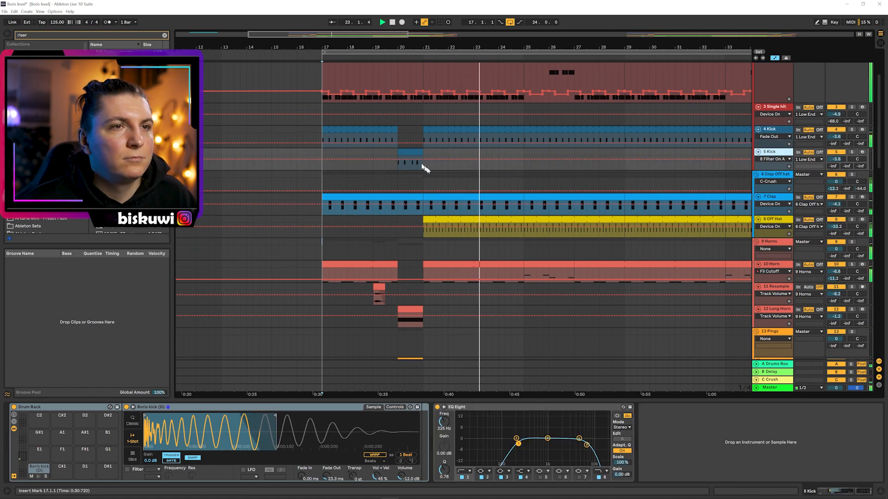
click(770, 197)
scroll(685, 152, down, 2)
drag(558, 49, 507, 37)
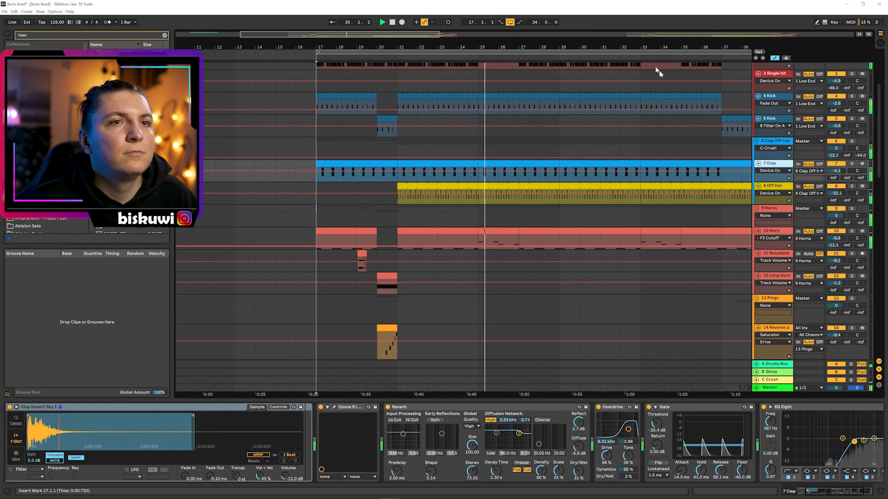
- Review the Off Hat and Horn device chains during playback and look over the Horns and Pings clips through bar 41
click(770, 189)
scroll(585, 230, down, 2)
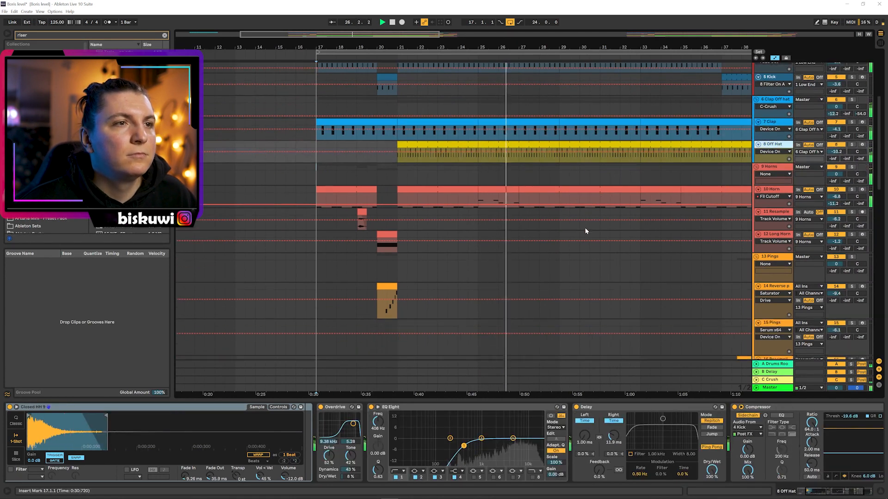
scroll(585, 226, down, 1)
click(743, 190)
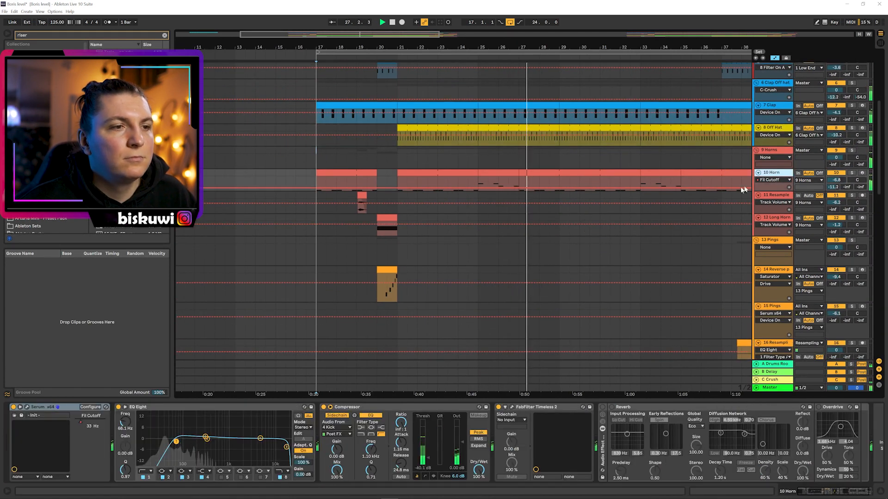
scroll(672, 182, down, 2)
scroll(603, 333, down, 2)
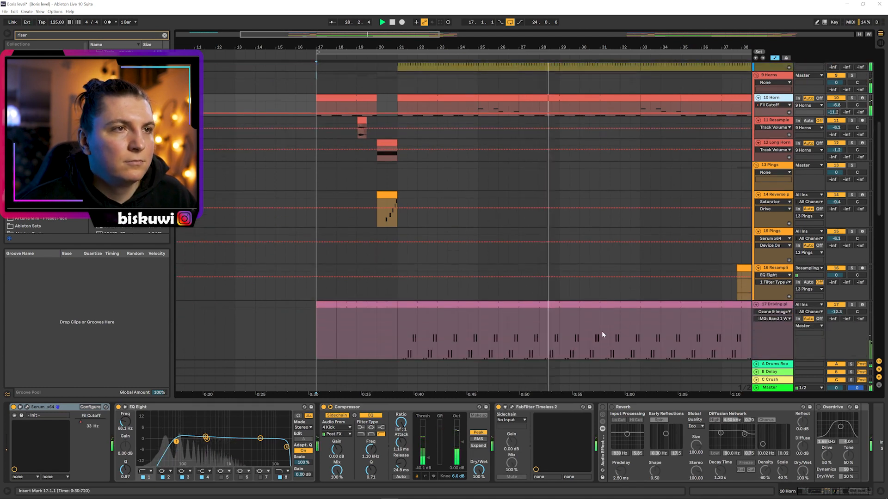
drag(504, 46, 405, 29)
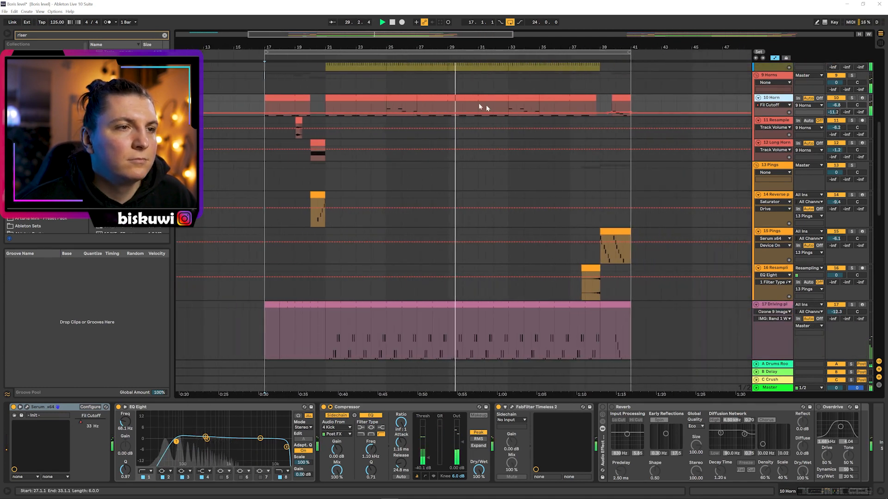
- Review the Beeps, Pad and Ride device chains while the arrangement plays
scroll(523, 244, down, 9)
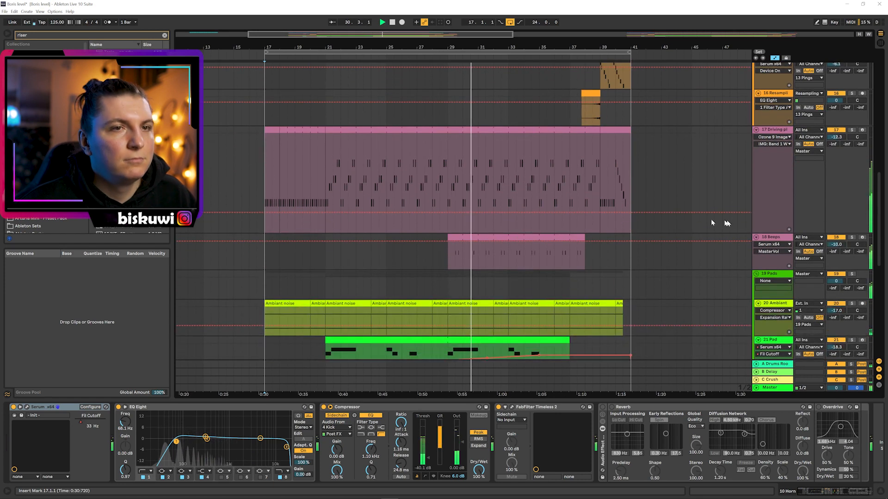
click(548, 252)
scroll(533, 251, down, 4)
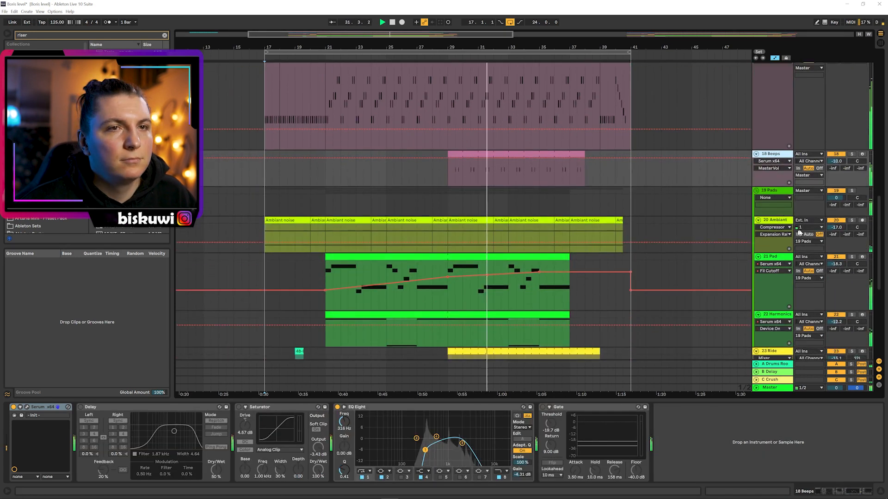
click(780, 258)
scroll(555, 268, down, 2)
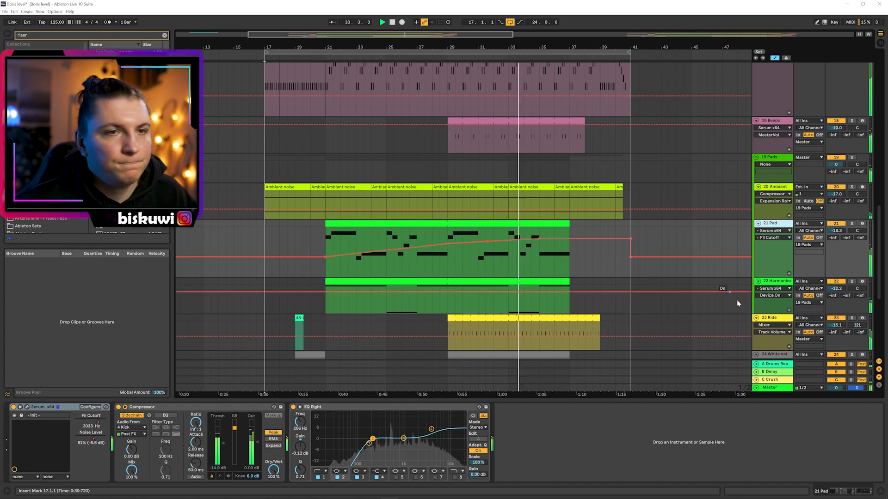
click(772, 318)
scroll(537, 277, down, 10)
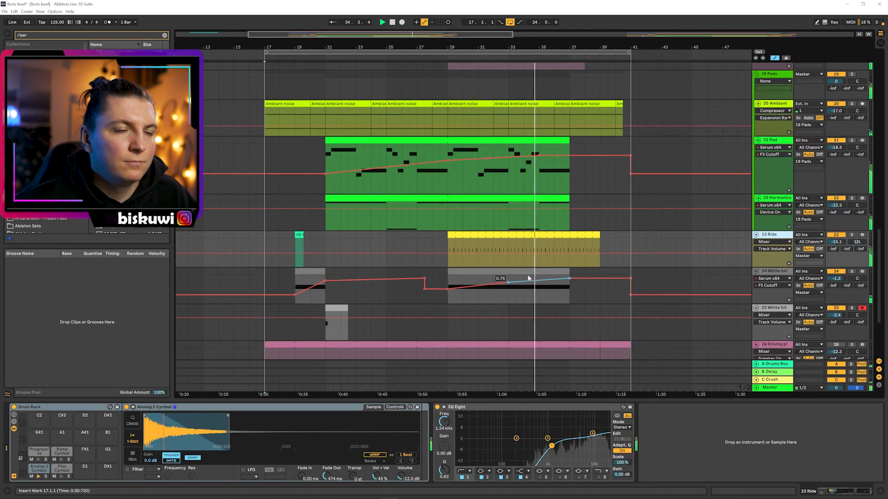
- Examine the White noise, White hit and bottom Driving pluck tracks while the arrangement plays
drag(482, 47, 479, 42)
scroll(523, 235, down, 2)
scroll(524, 235, up, 2)
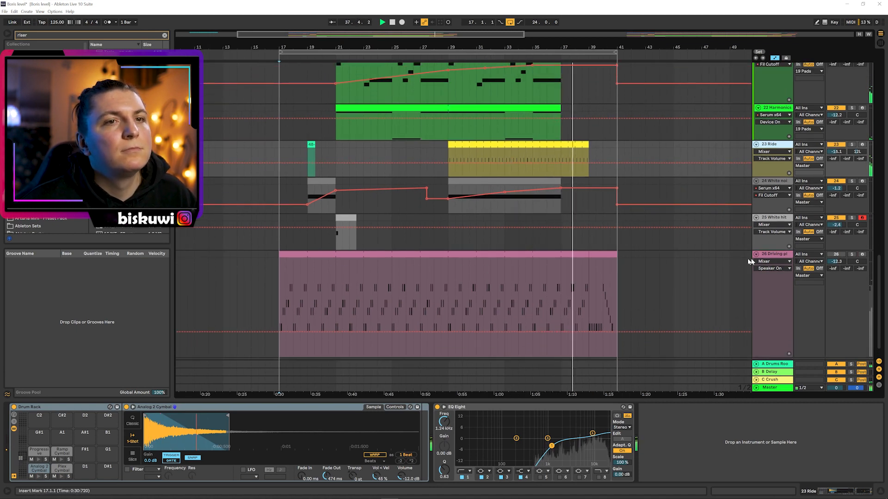
scroll(755, 260, down, 2)
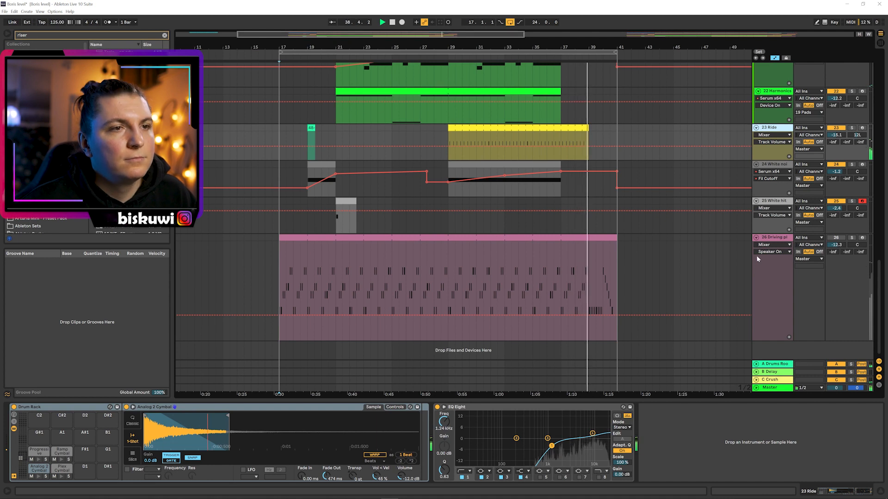
scroll(728, 283, up, 5)
scroll(728, 283, up, 15)
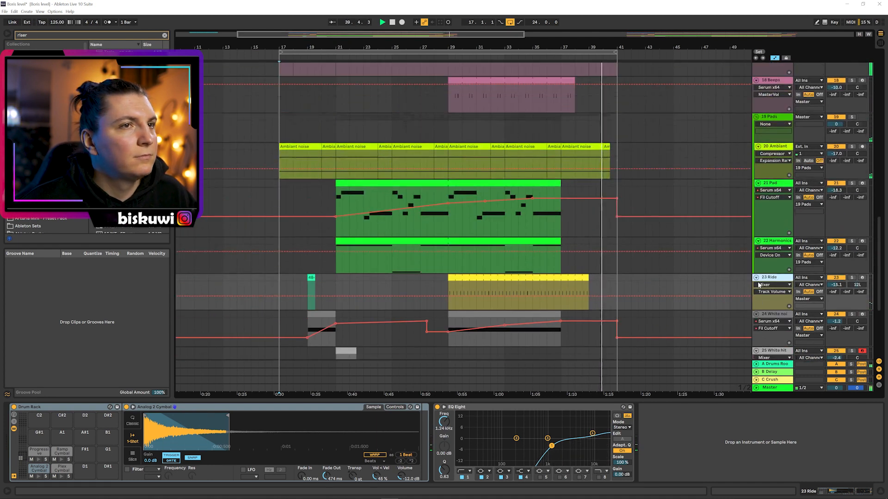
- Stop playback after the loop restarts at bar 17 and fold all tracks
scroll(746, 276, up, 2)
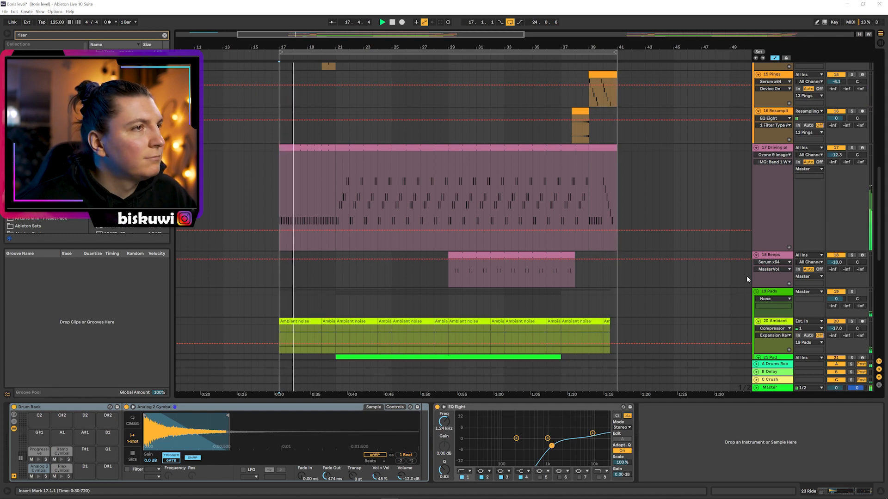
key(space)
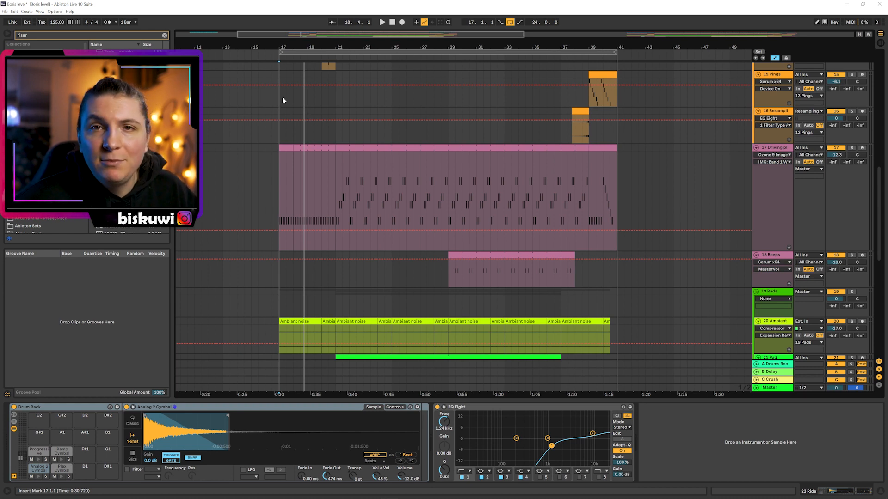
alt+click(757, 148)
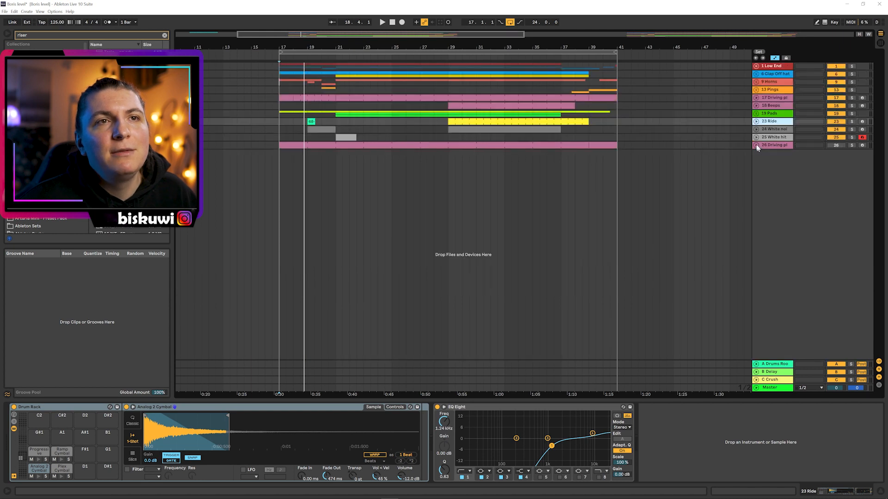